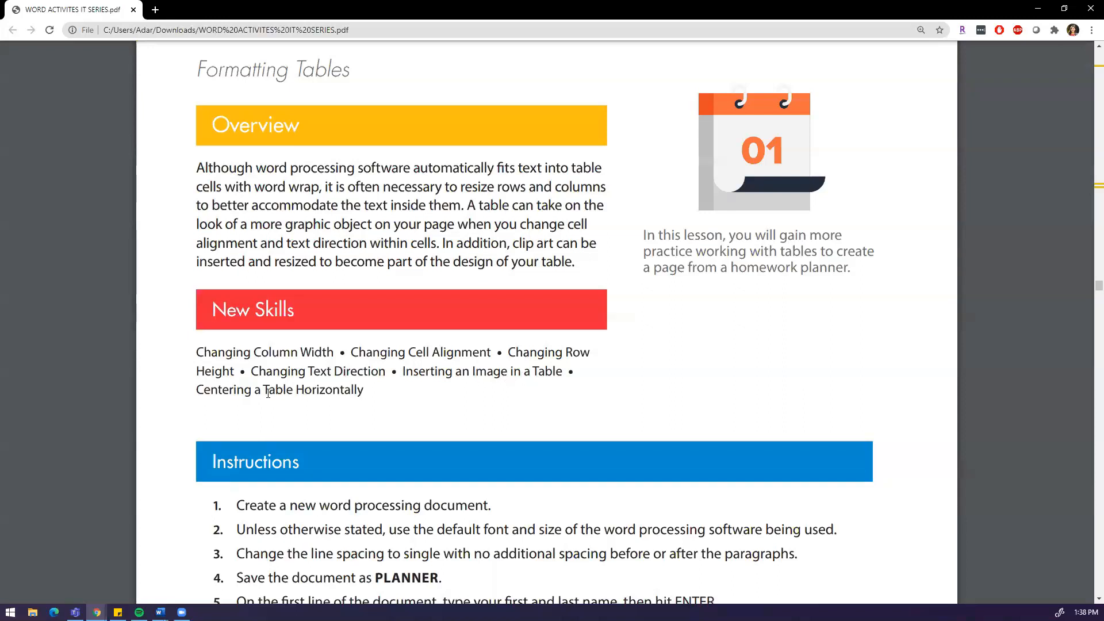
Step: Read the lesson instructions in the PDF and move its window aside to bring the Word homework planner into view
scroll(416, 422, "down", 5)
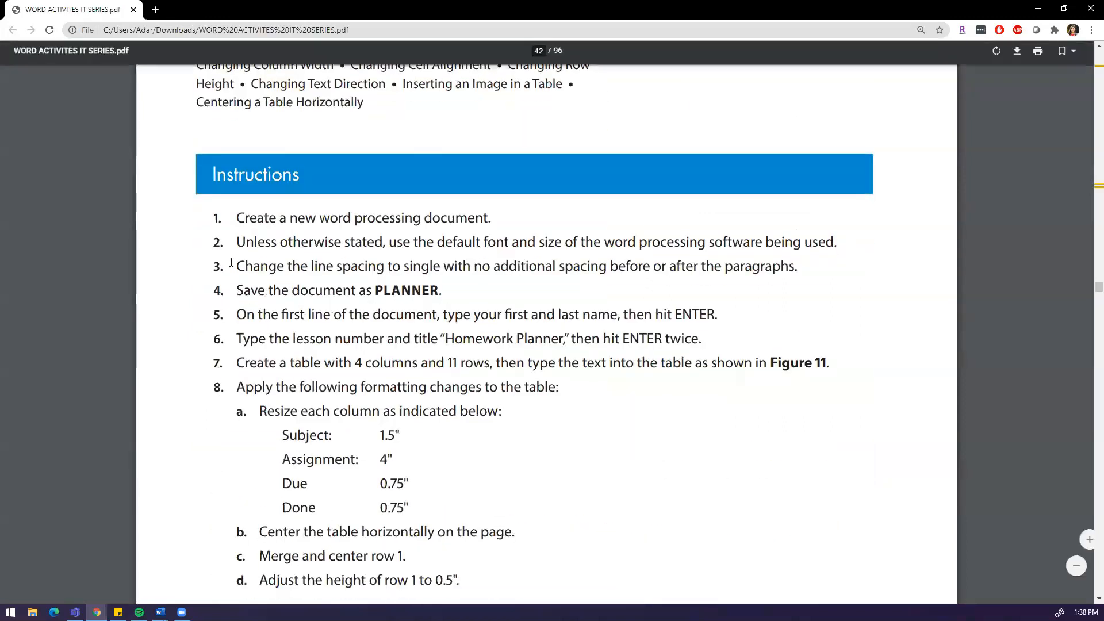
double_click(603, 5)
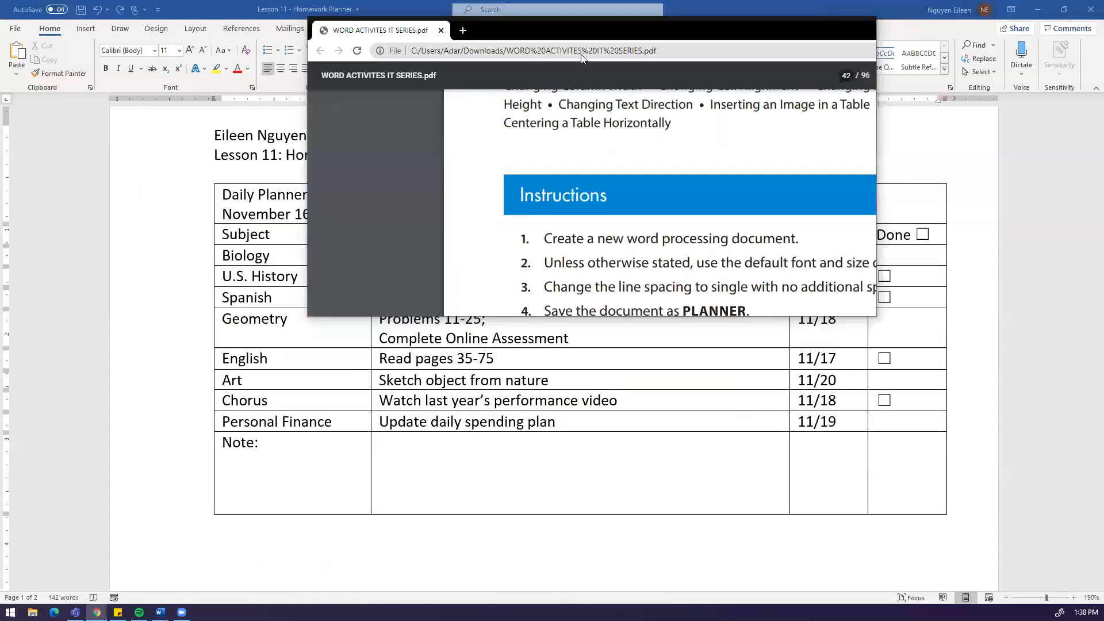
left_click_drag(581, 54, 0, 115)
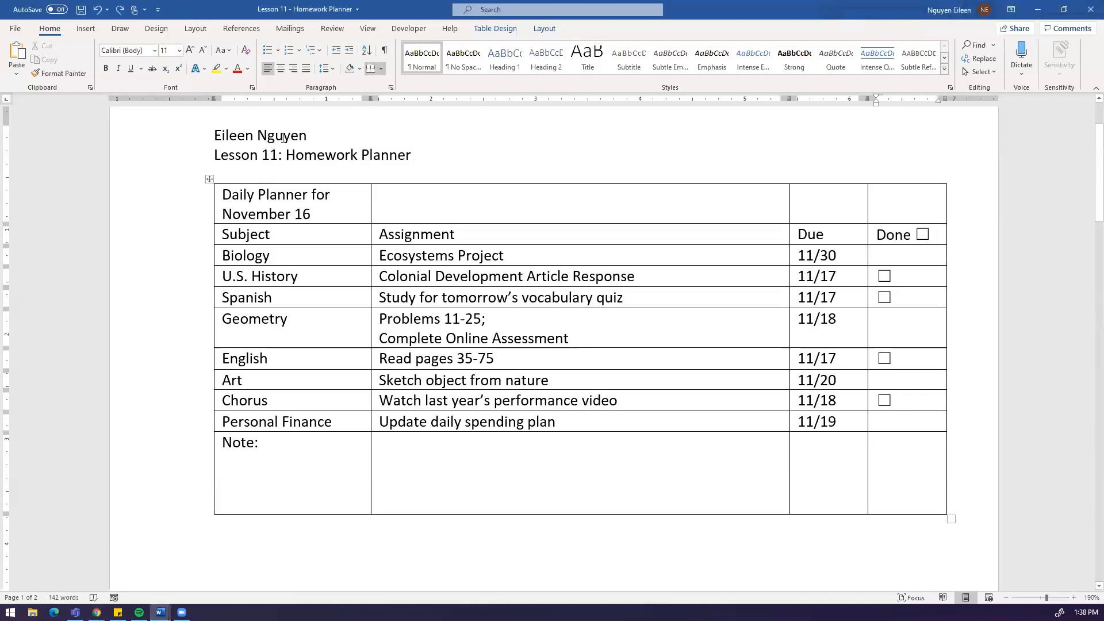
Step: Set the line spacing of the heading lines and the whole planner table to 1.0
left_click(213, 133)
left_click_drag(218, 137, 405, 446)
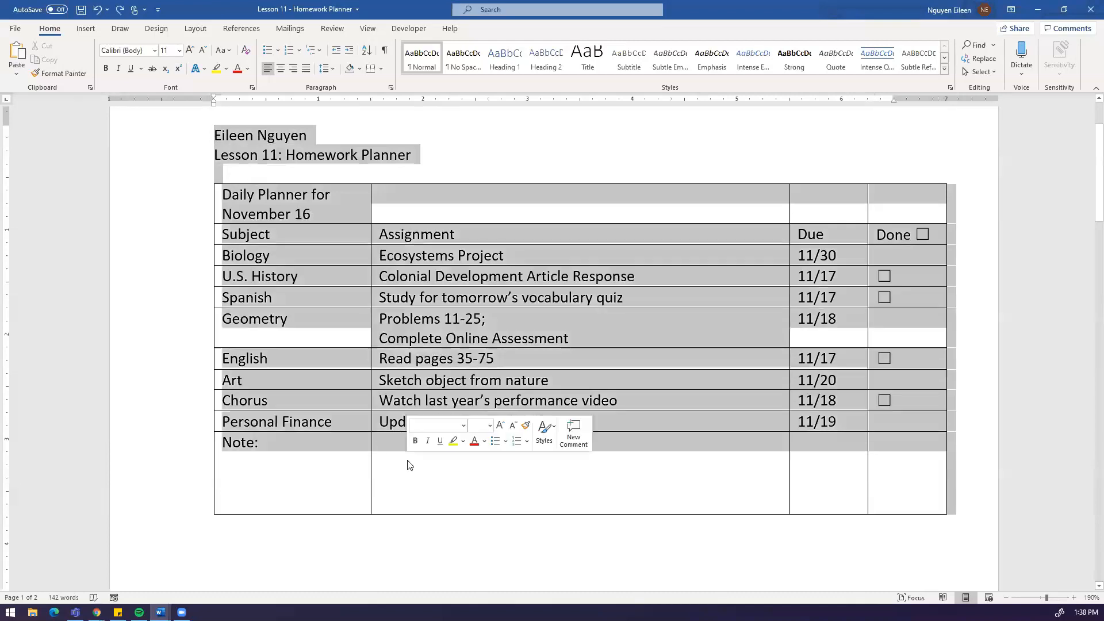
left_click(327, 69)
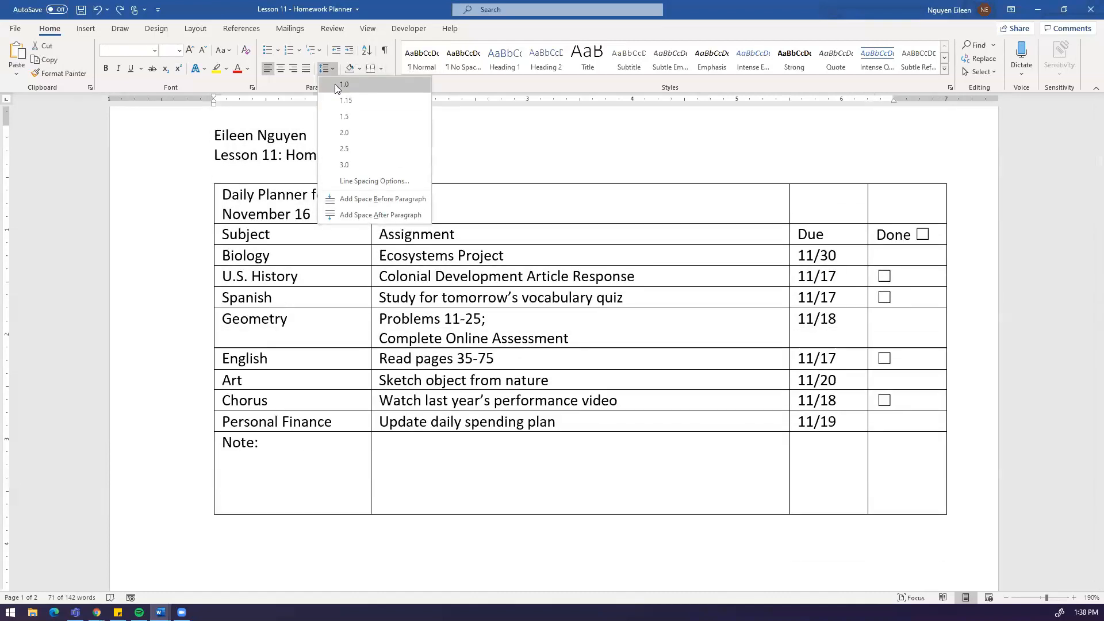
left_click(335, 84)
left_click(432, 165)
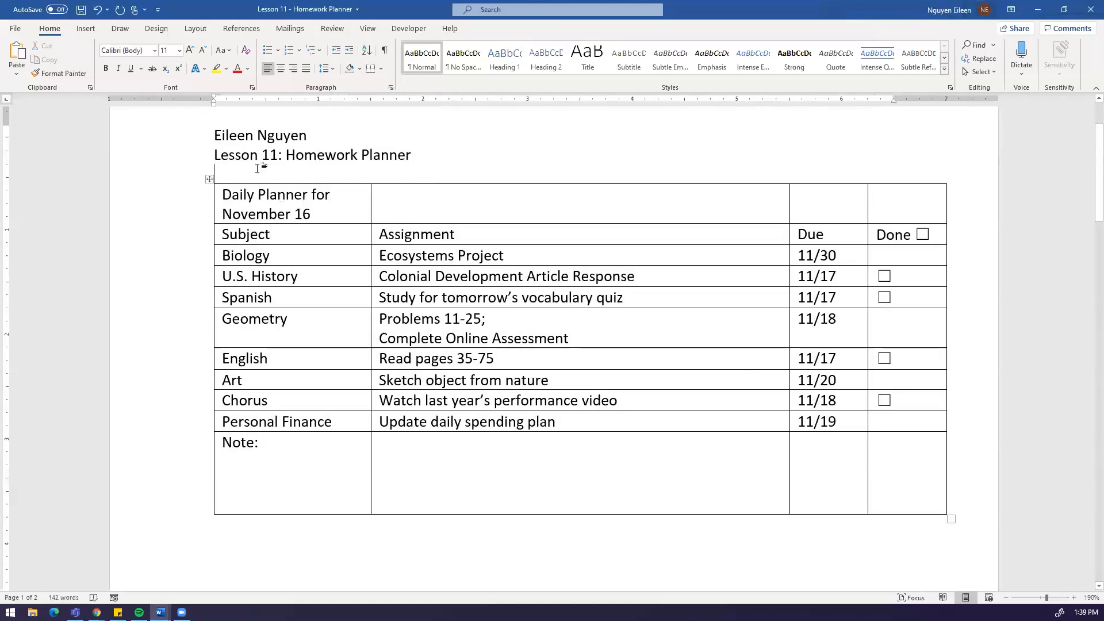
Step: Add two blank lines below the lesson title and insert a table with 4 columns and 11 rows there
key("Return")
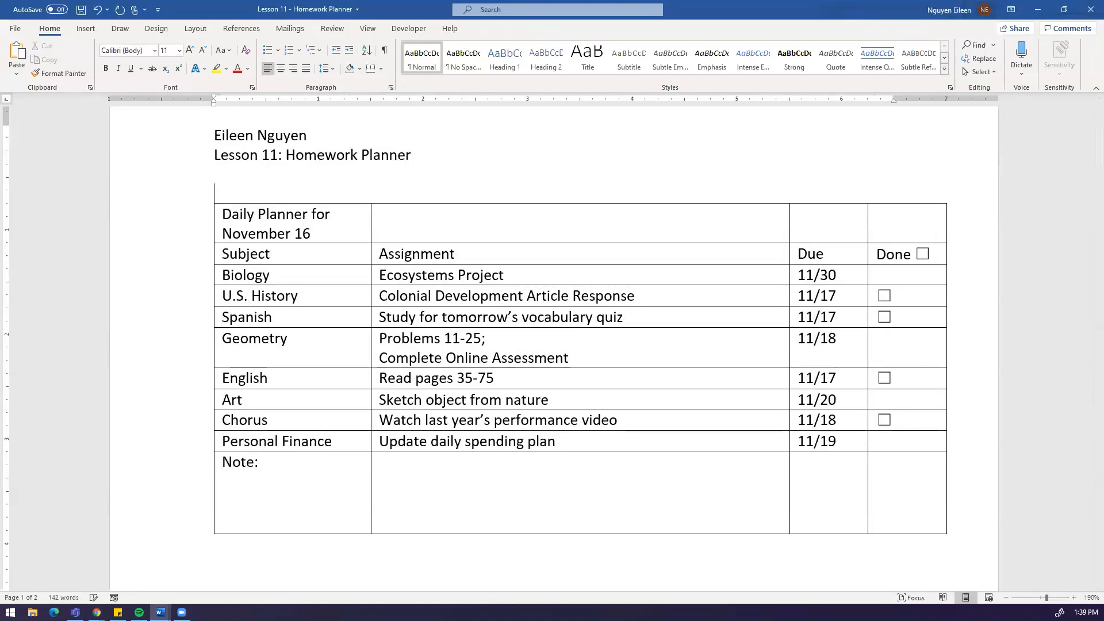
key("Return")
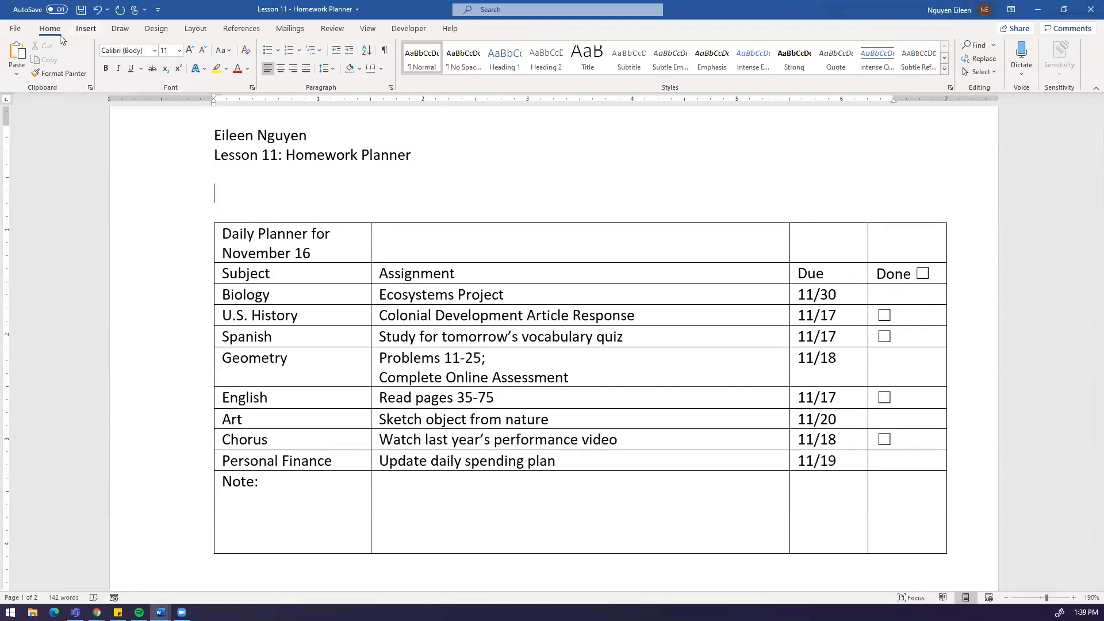
left_click(87, 29)
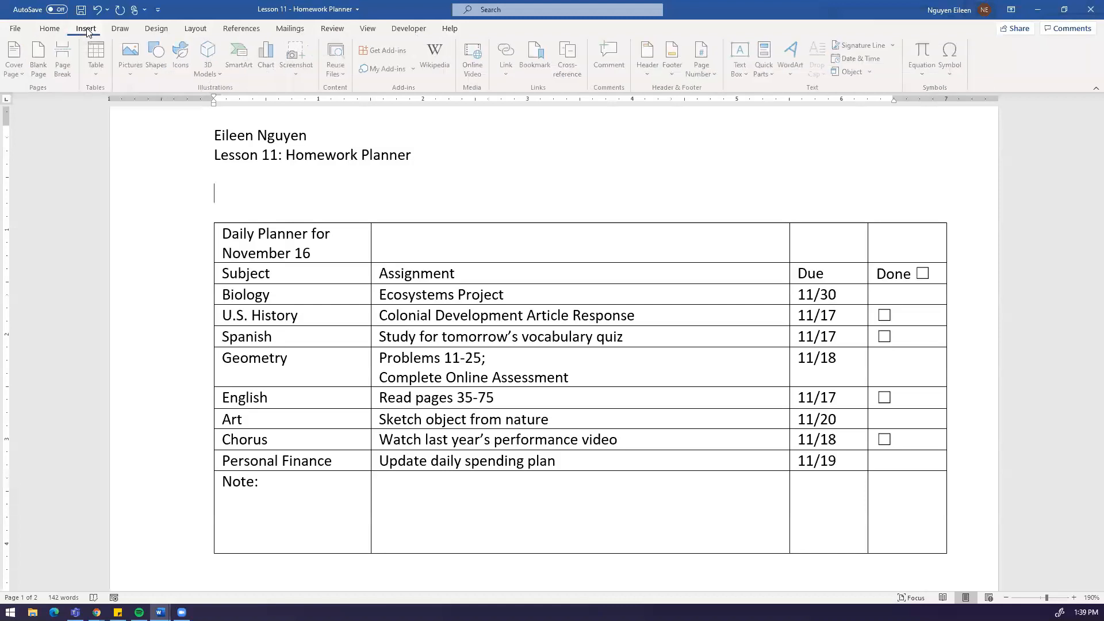
left_click(97, 75)
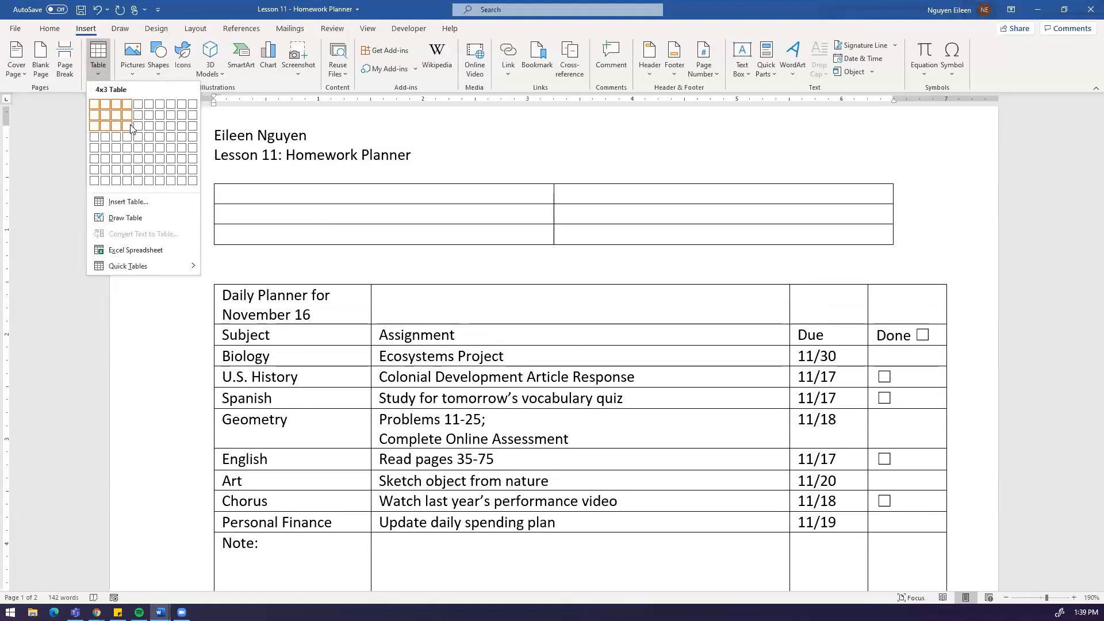
left_click(128, 202)
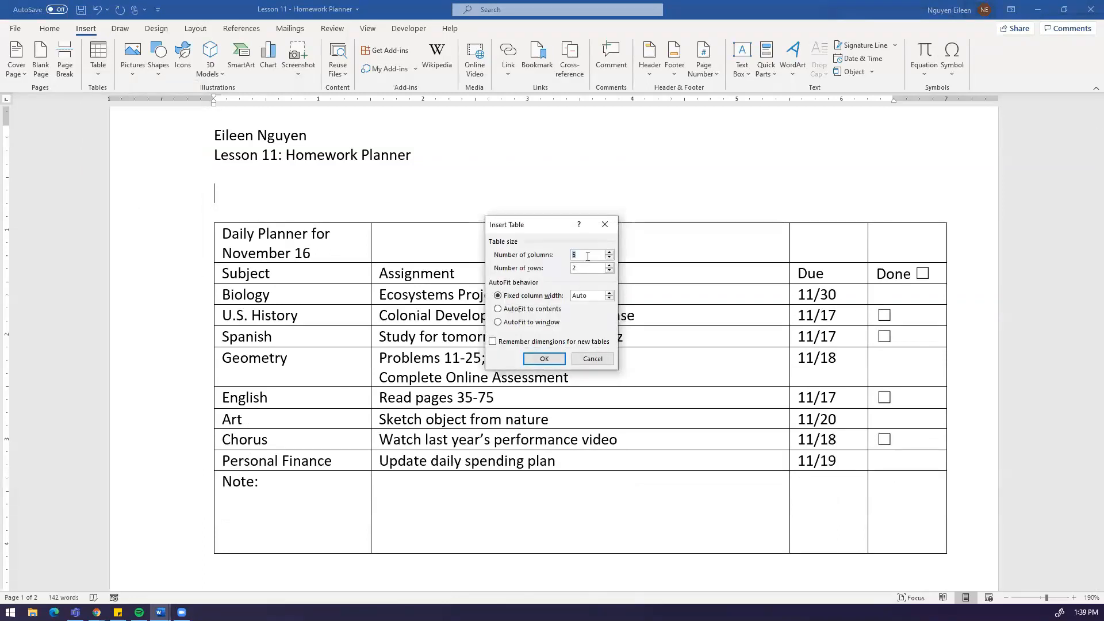
type("4")
key("Tab")
type("11")
left_click(545, 359)
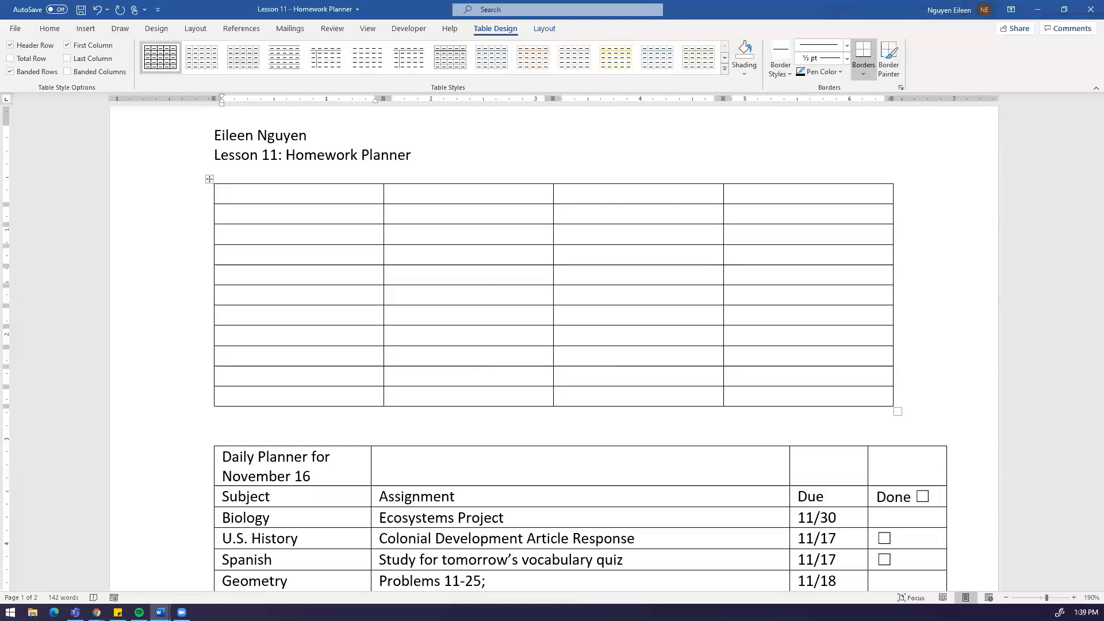
Step: Switch to the PDF to examine the table text in Figure 11, and return to the Word document
key("alt+Tab")
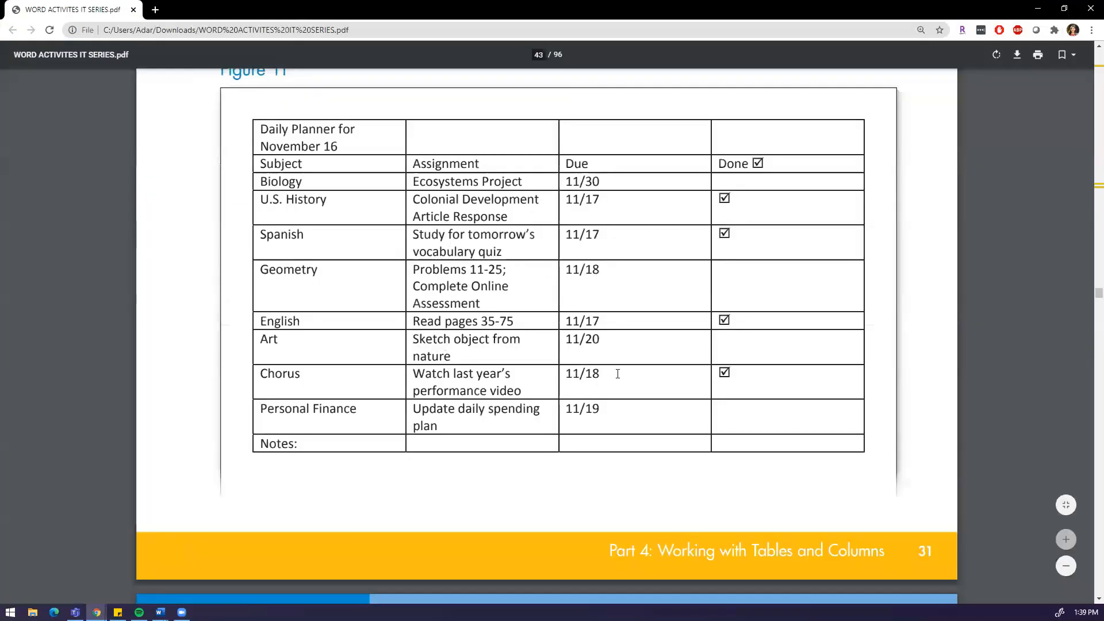
scroll(494, 319, "up", 1)
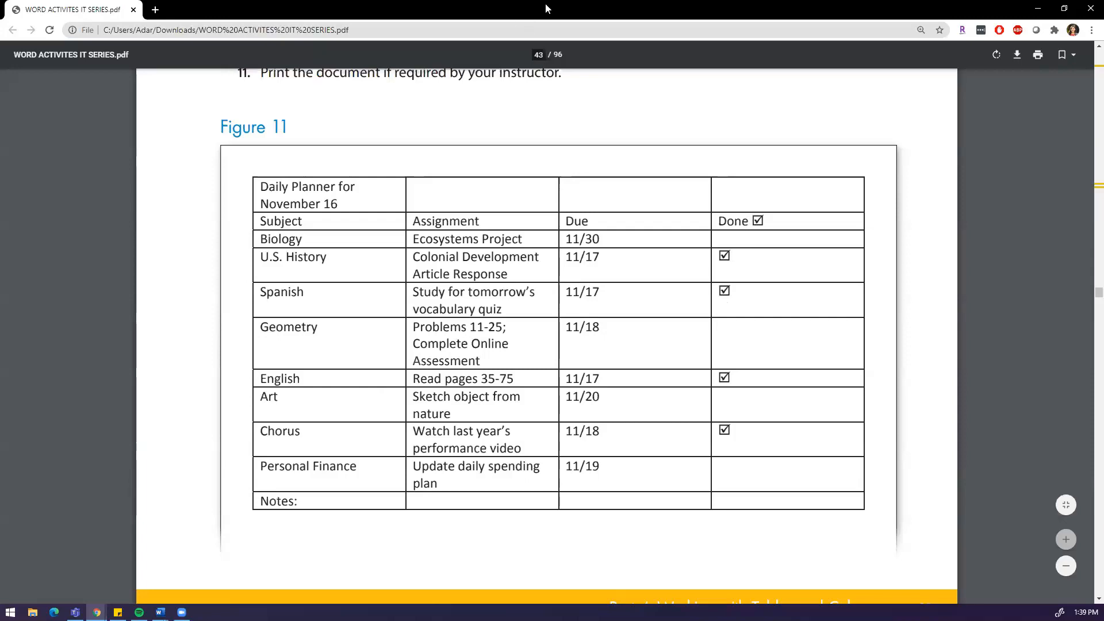
key("alt+Tab")
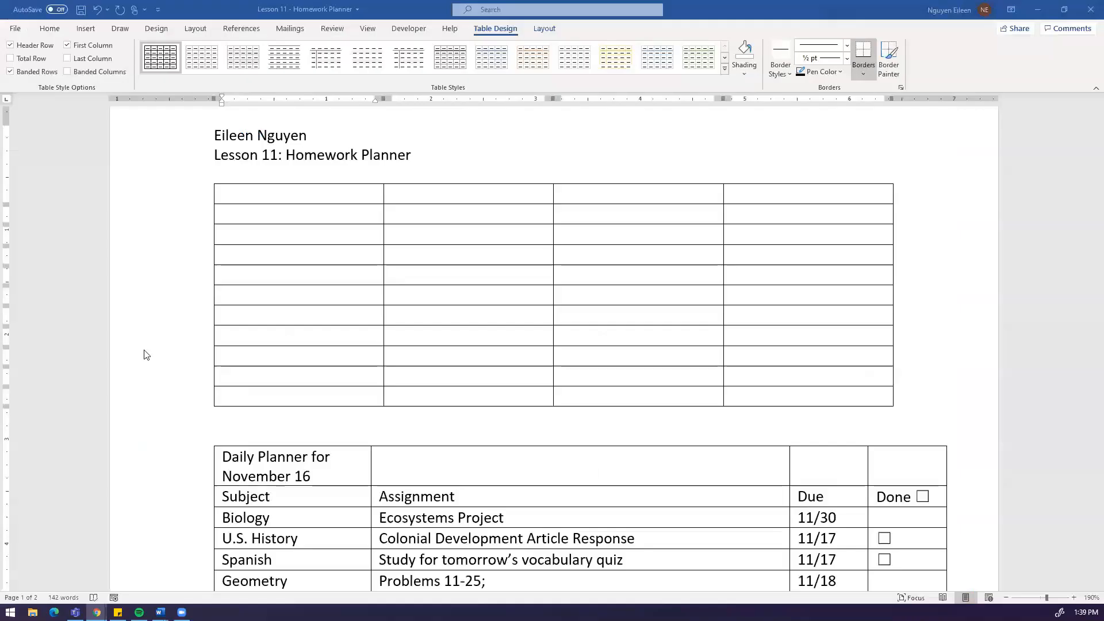
Step: Undo the insertion of the empty table and remove the extra blank lines above the planner table
left_click(744, 394)
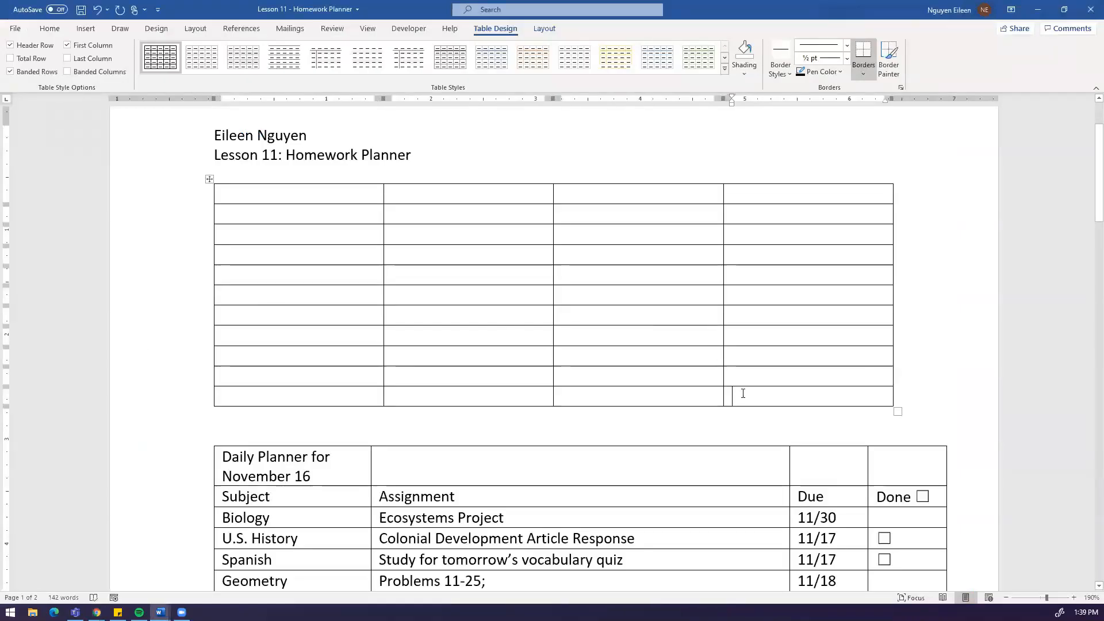
key("ctrl+z")
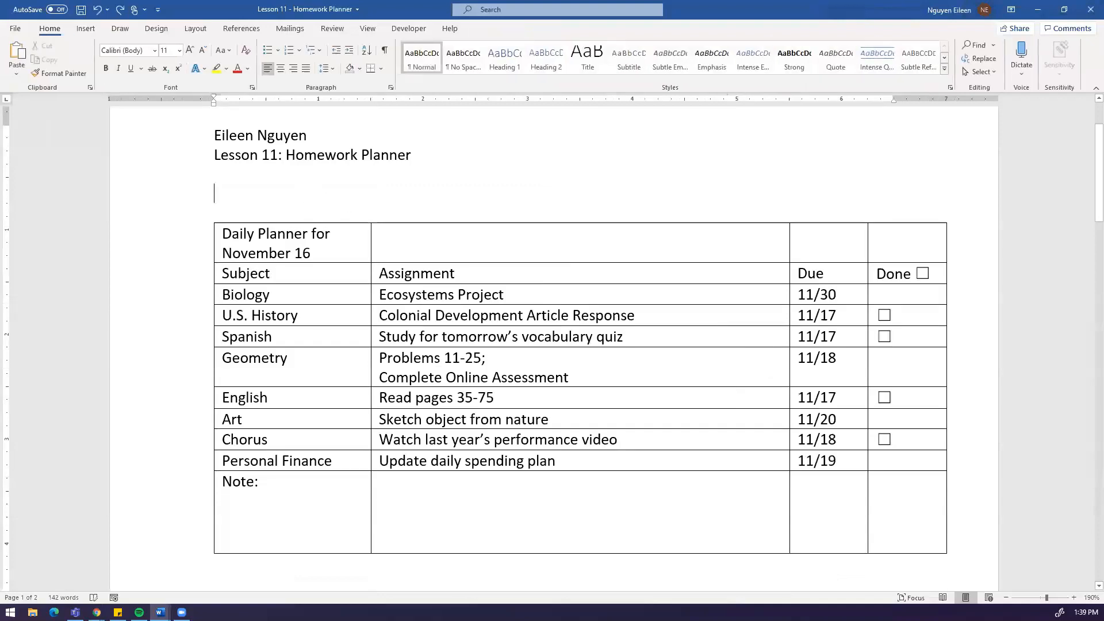
key("BackSpace")
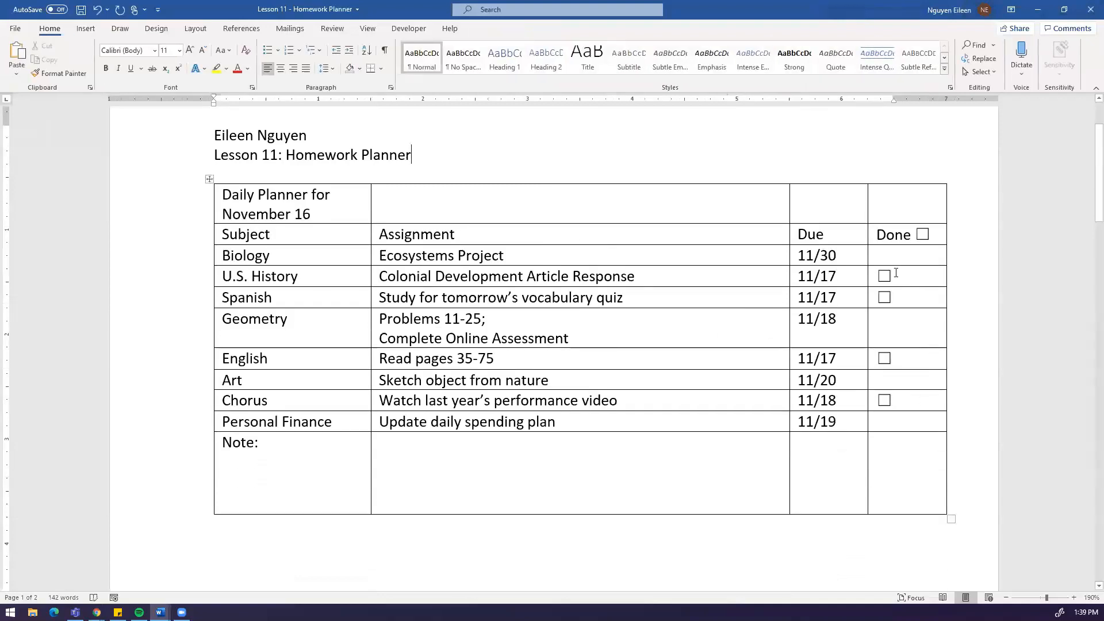
Step: Toggle the checkbox in the Chorus row's Done cell on and off to try it out
left_click(896, 274)
left_click(886, 401)
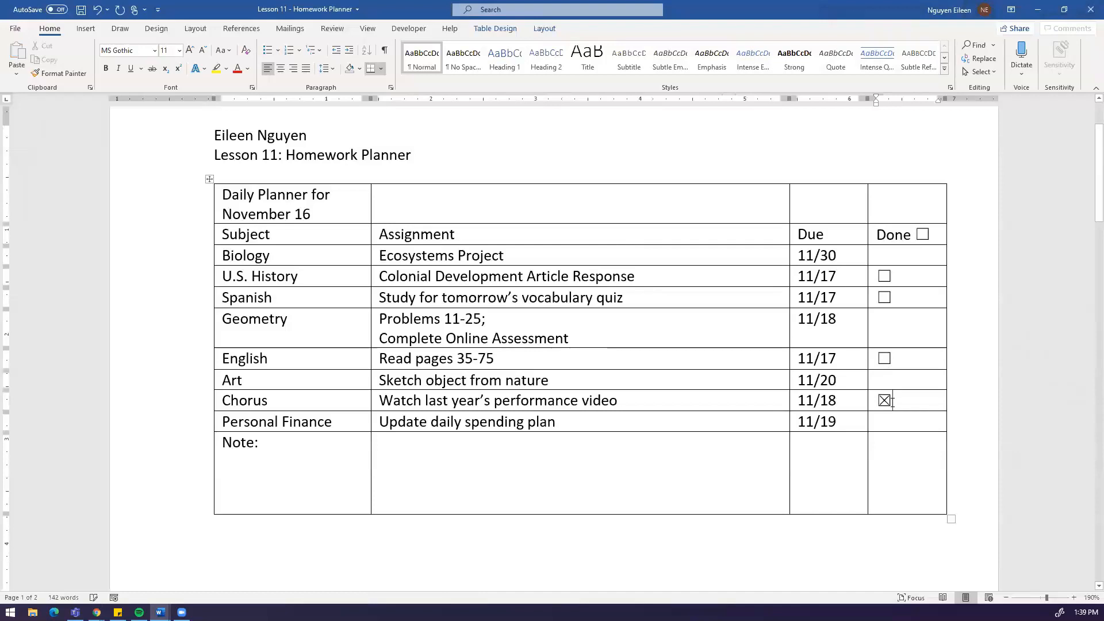
left_click(889, 401)
left_click(889, 400)
left_click(885, 400)
left_click(886, 401)
left_click(890, 400)
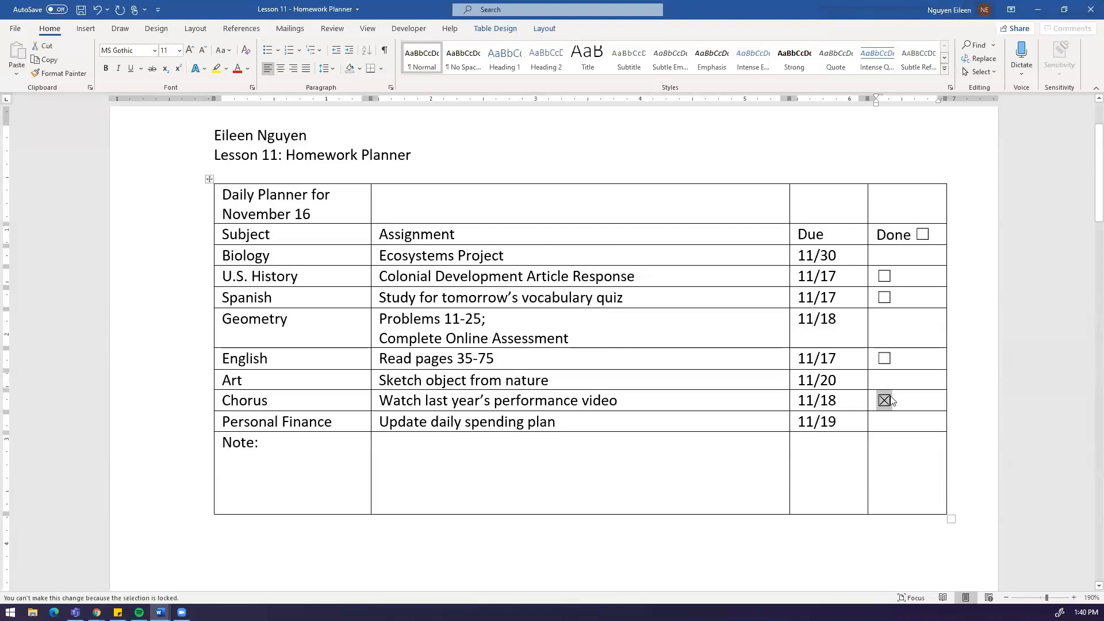
left_click(892, 401)
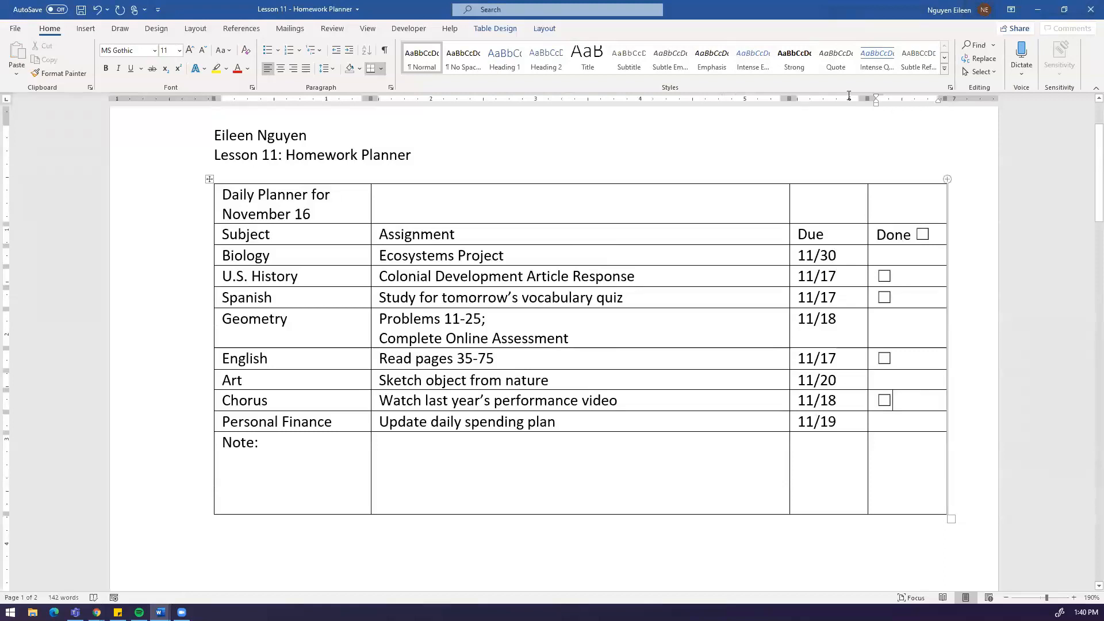
Step: Make sure Developer is enabled among the main tabs in the ribbon customization options and accept the settings
left_click(407, 30)
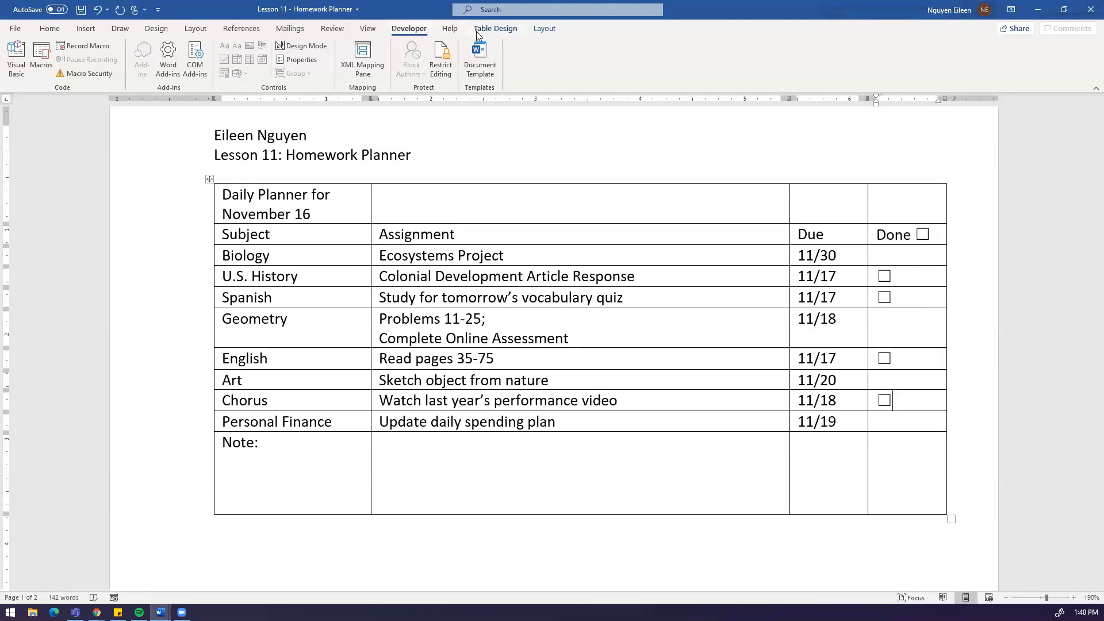
left_click(368, 29)
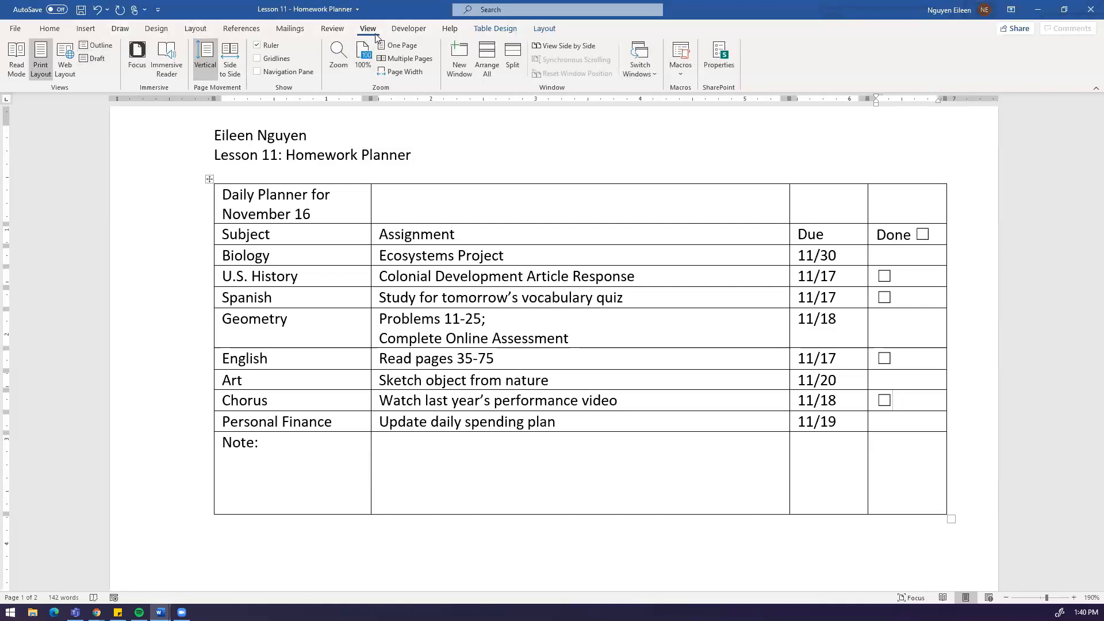
left_click(420, 38)
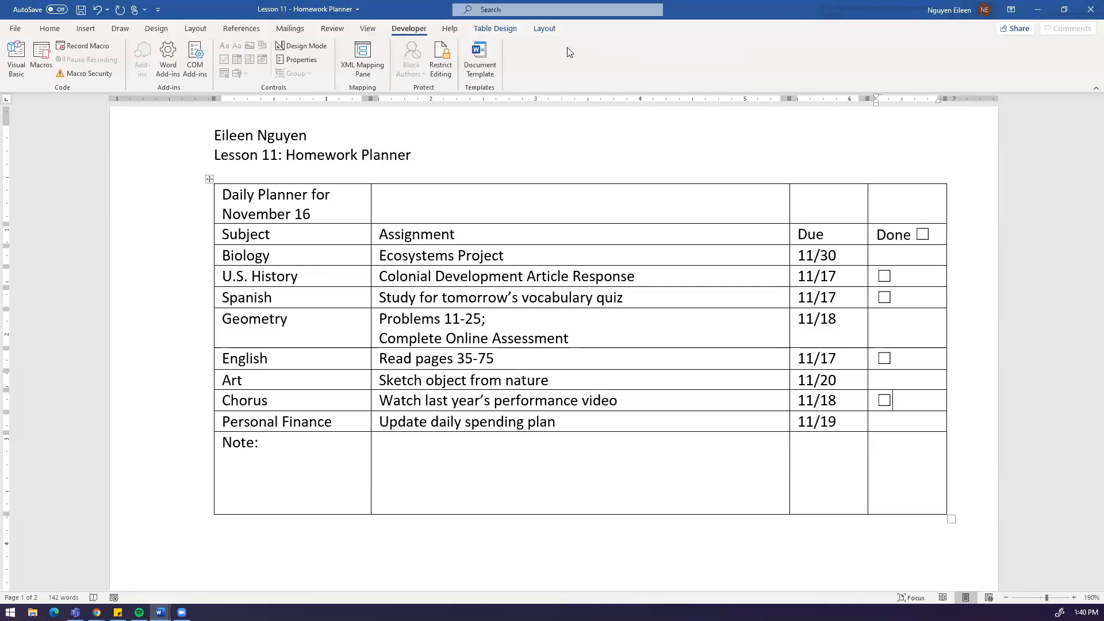
right_click(578, 52)
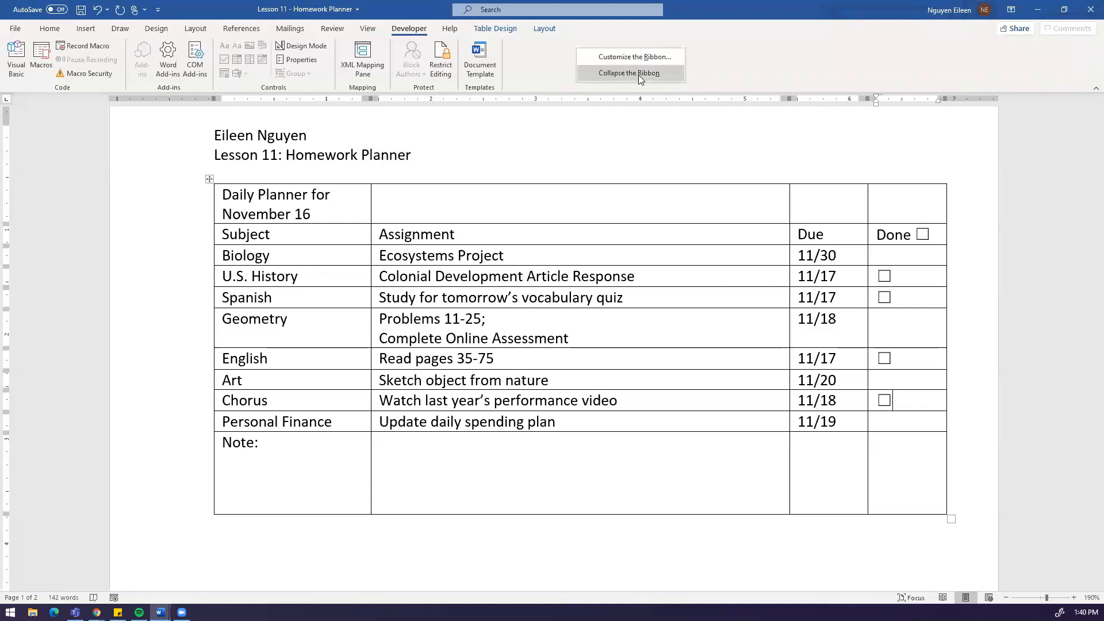
left_click(641, 58)
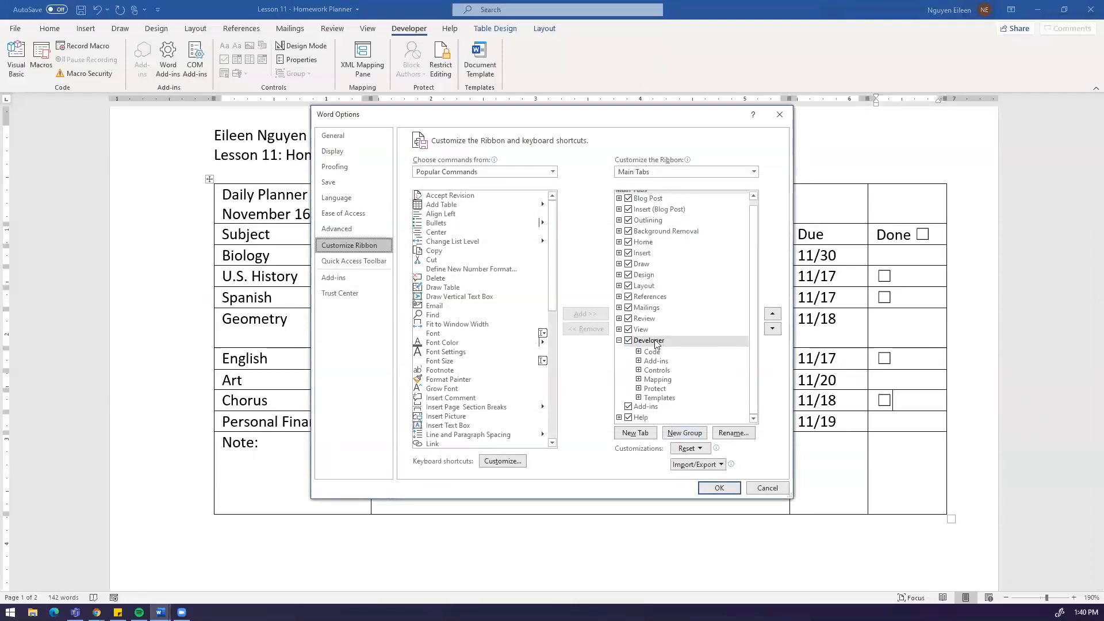
left_click(629, 343)
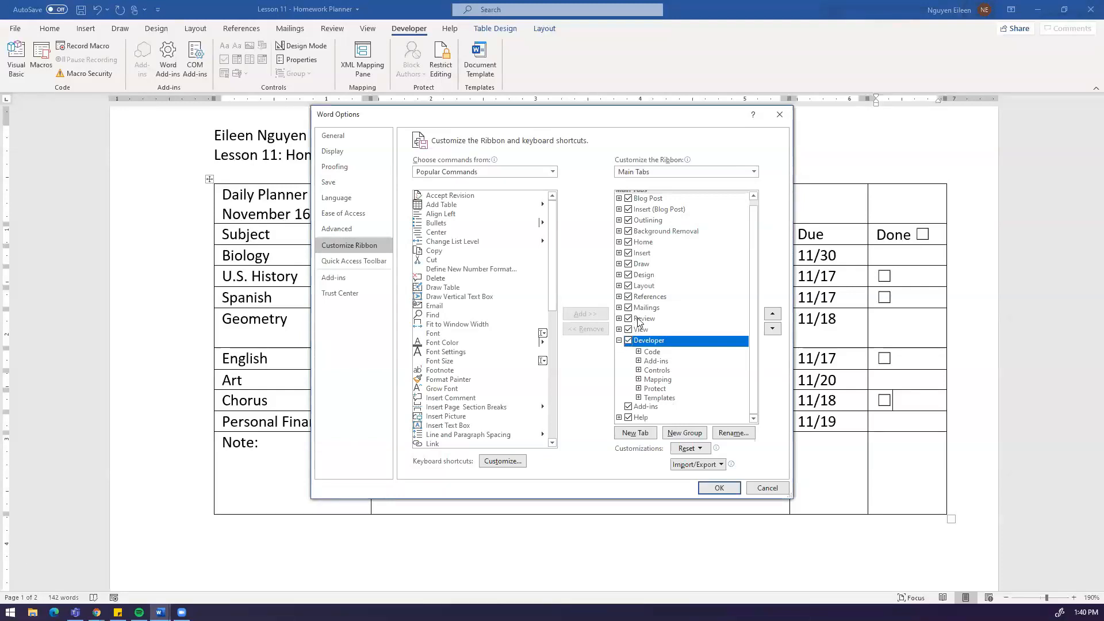
left_click(719, 489)
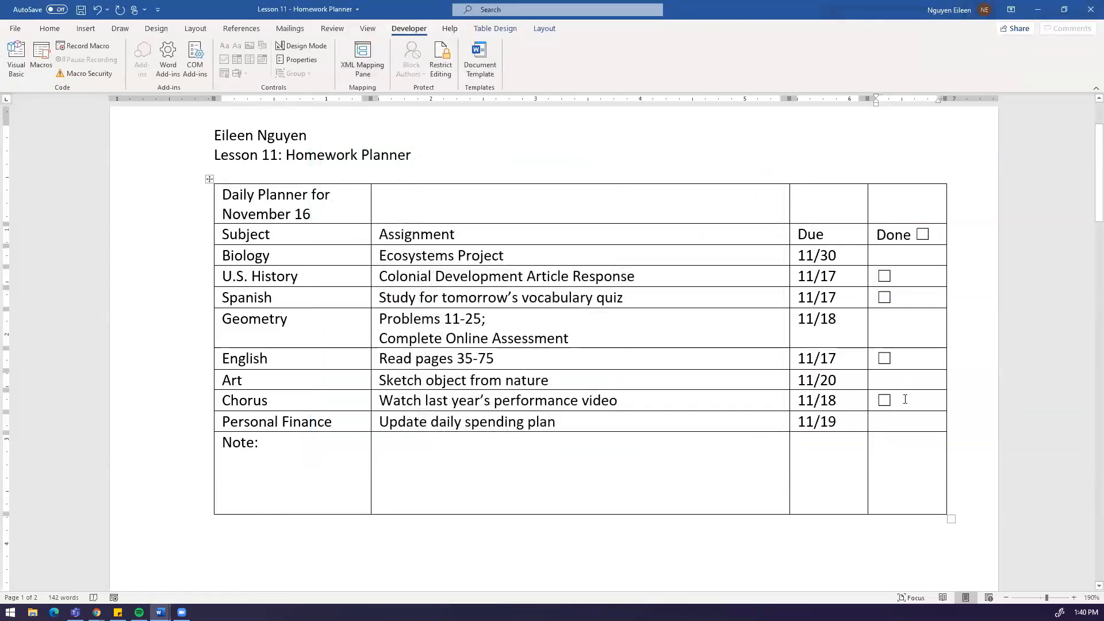
Step: Try inserting a check box content control in the Personal Finance row's Done cell, and undo it
left_click(900, 422)
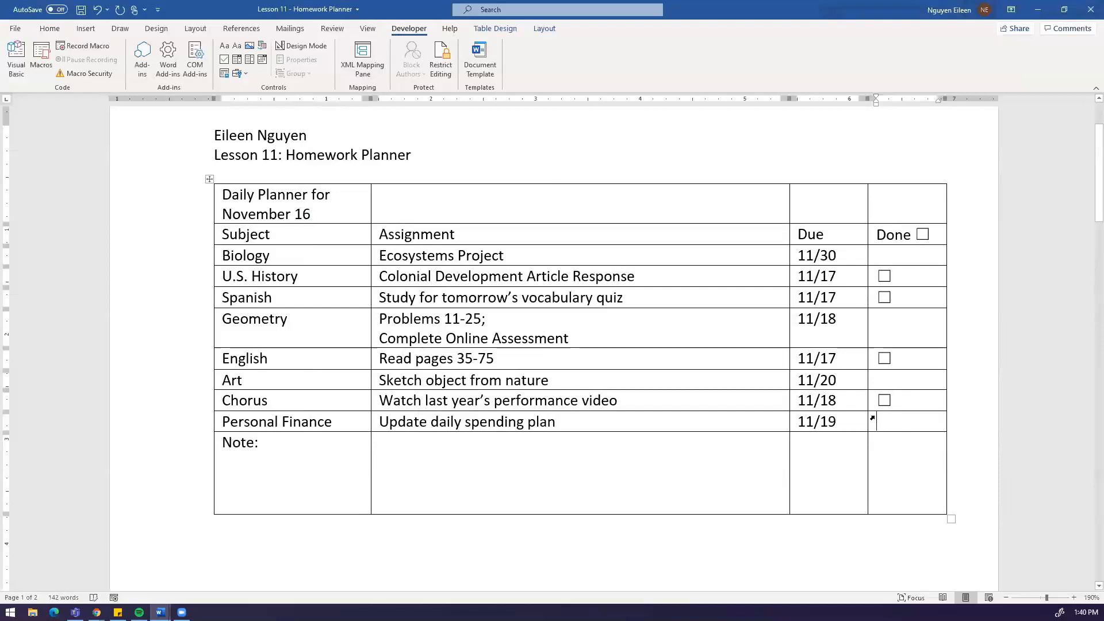
left_click(225, 60)
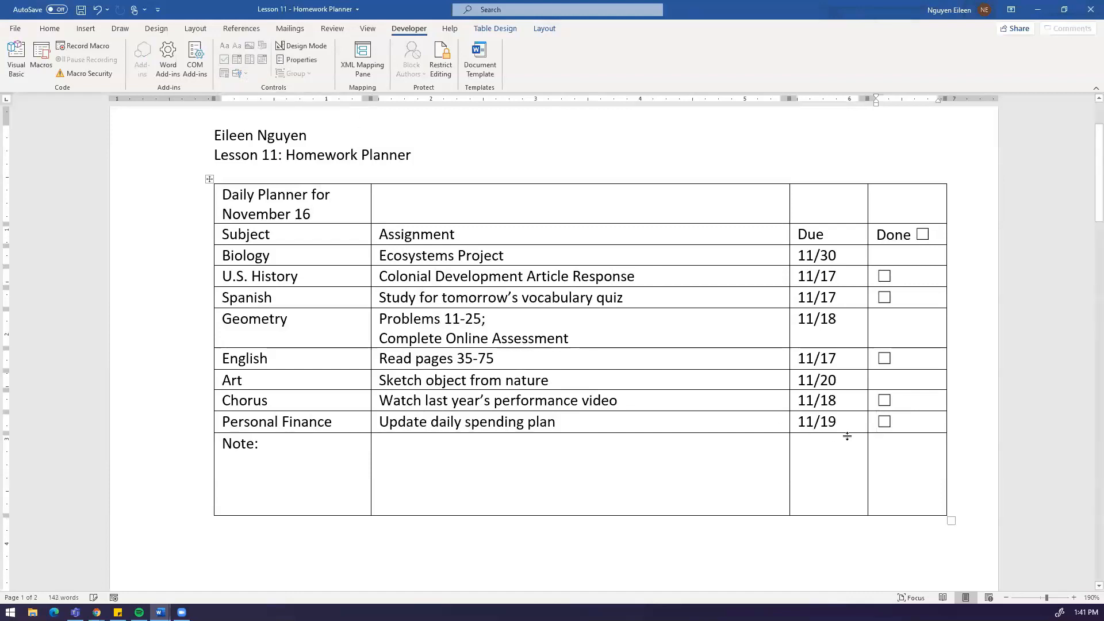
key("ctrl+z")
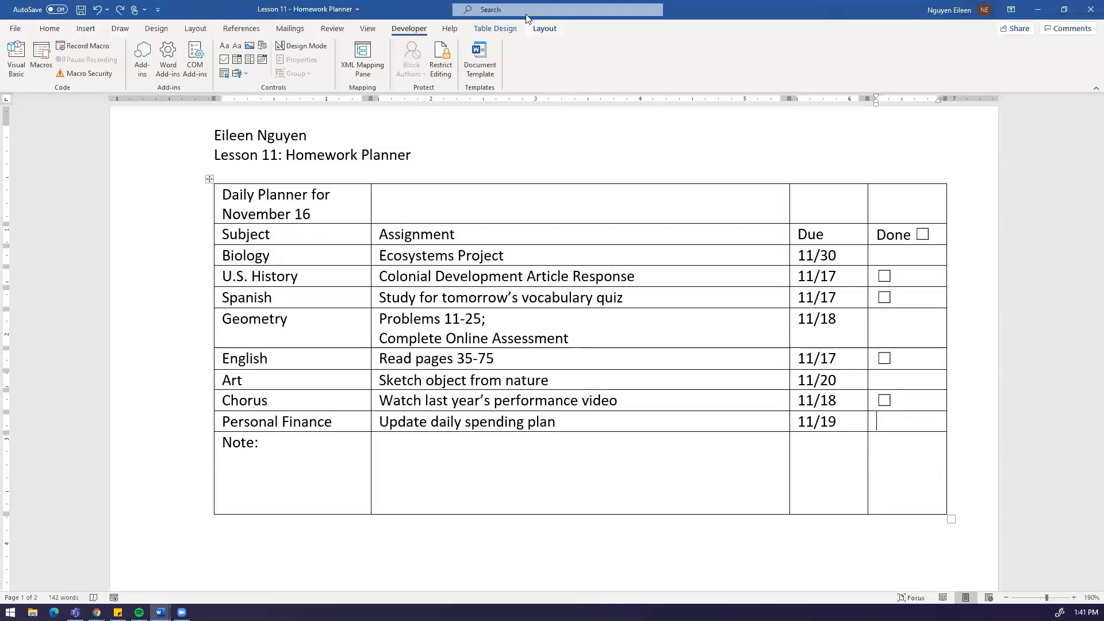
Step: Search the commands for "check box" and insert a Check Box Content Control in the Personal Finance row's Done cell
left_click(600, 12)
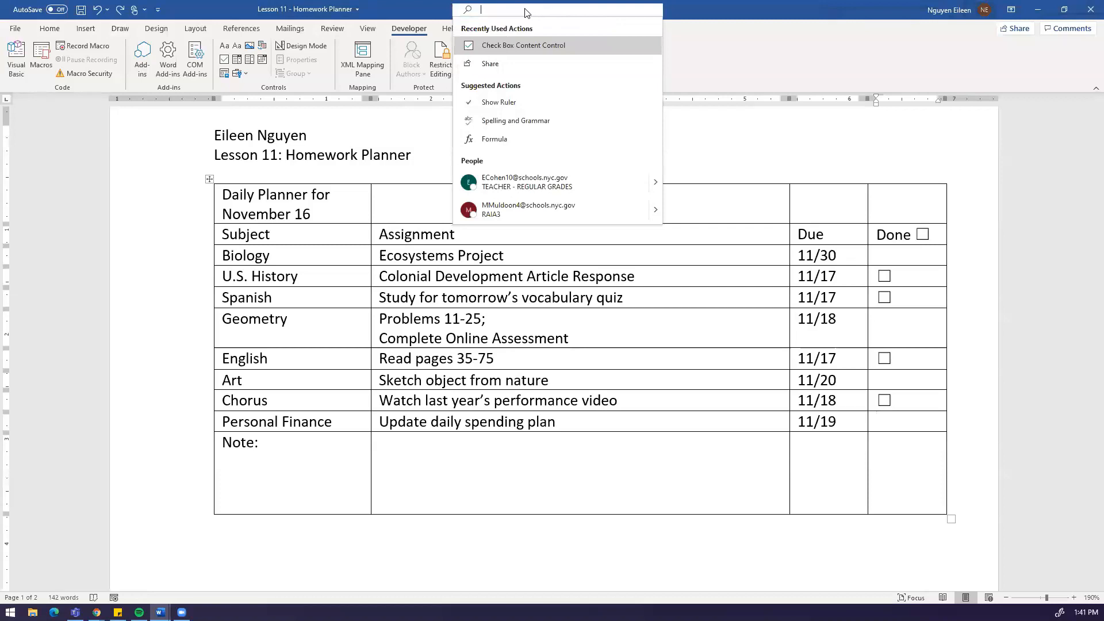
type("check bo")
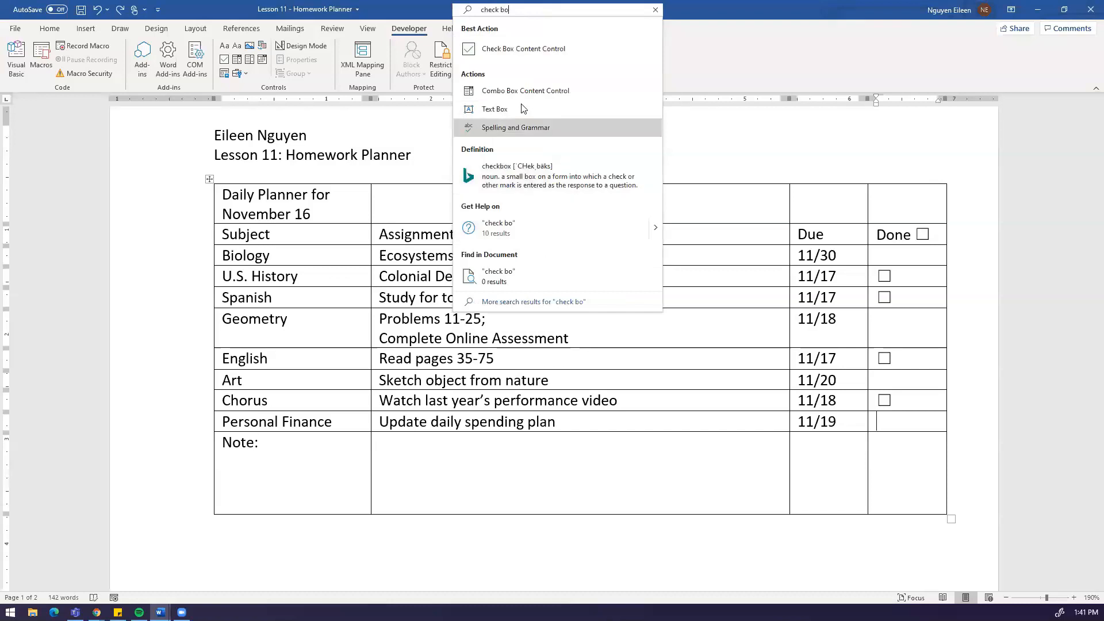
type("x")
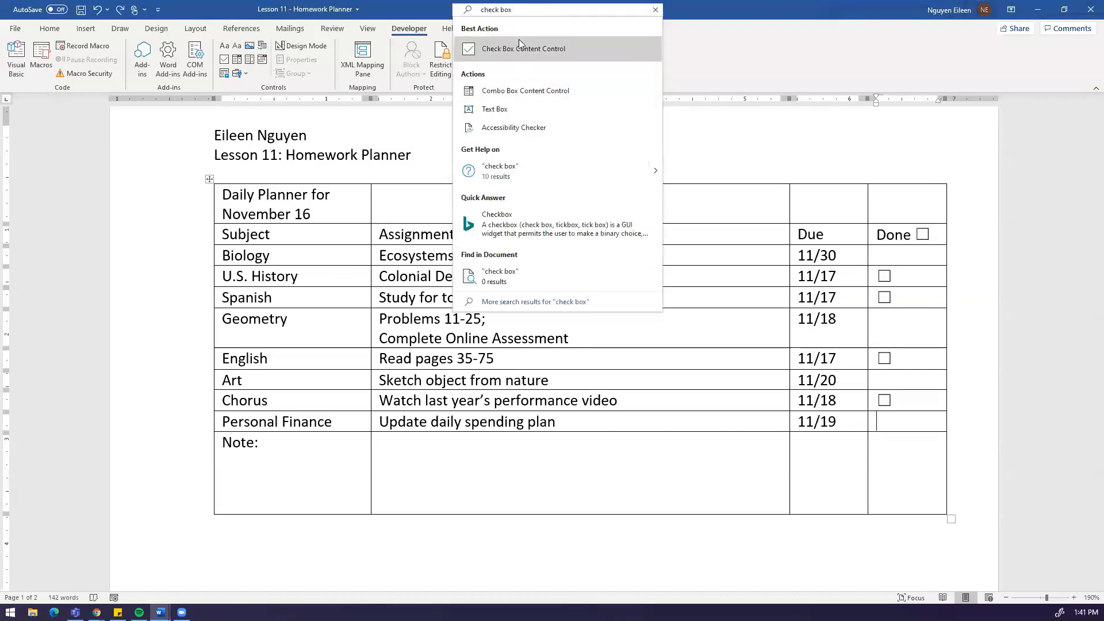
left_click(483, 53)
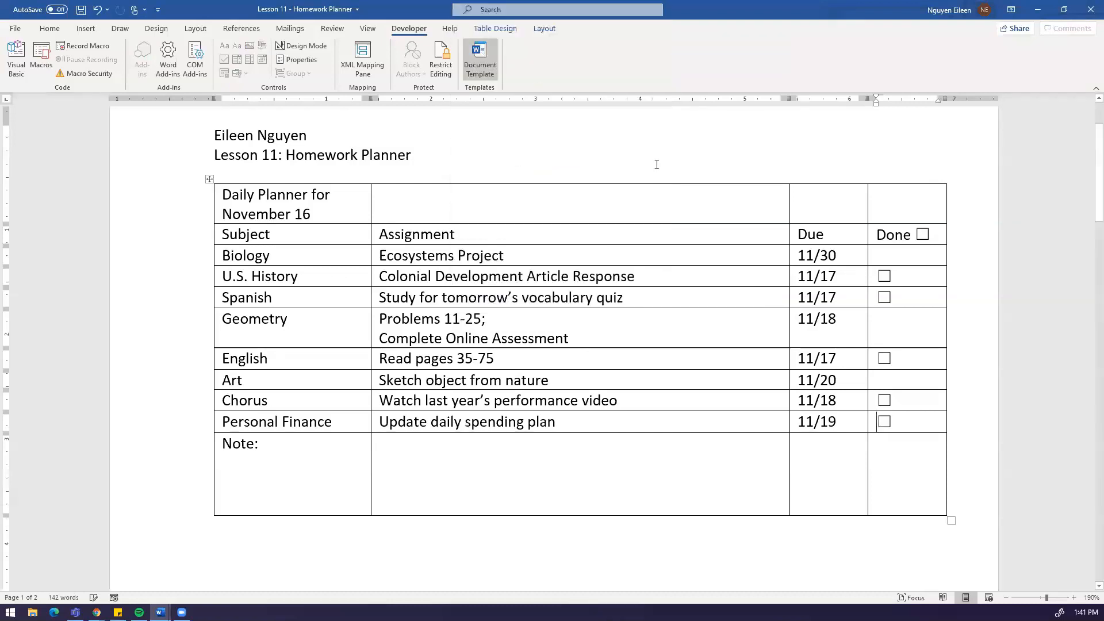
Step: Undo the check box insertion in the Personal Finance row, and search the commands for "word count" to view the document statistics
key("ctrl+z")
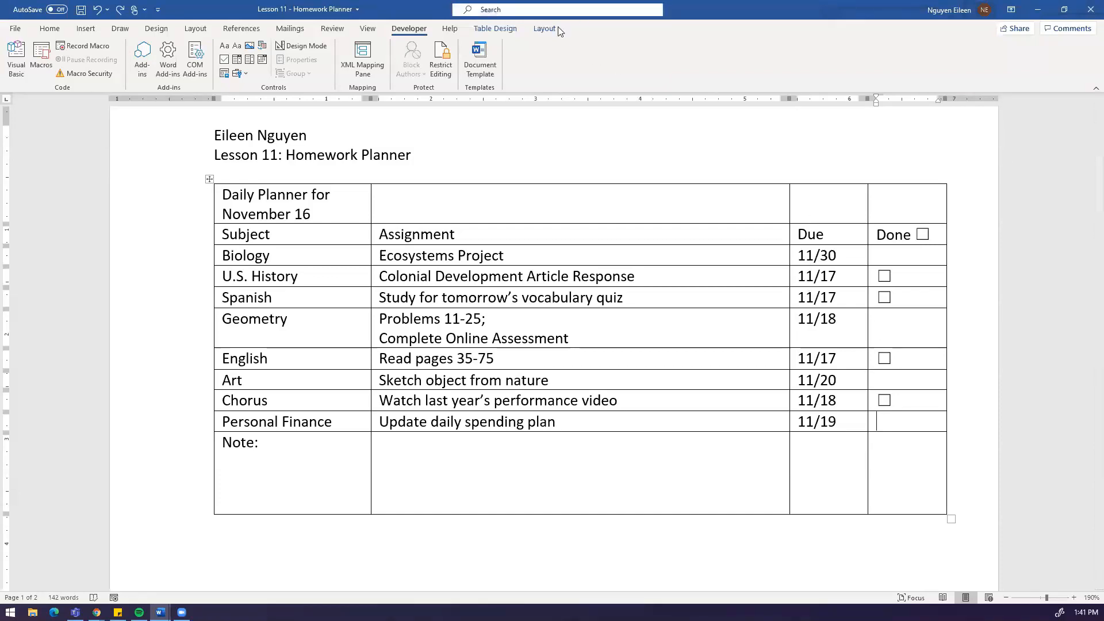
left_click(498, 7)
type("unt")
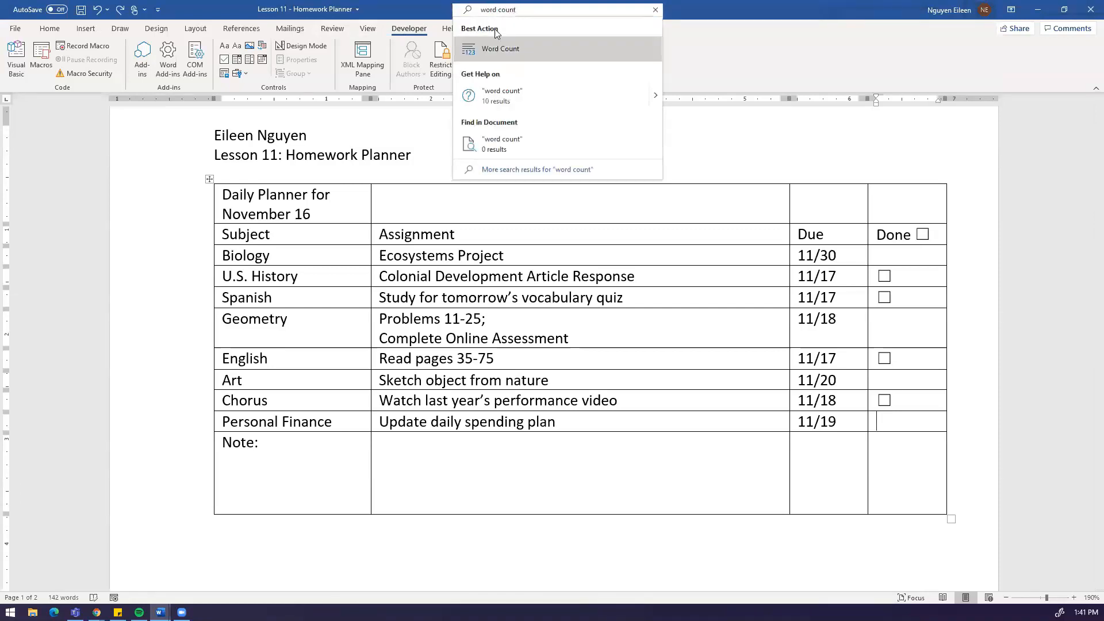
left_click(499, 50)
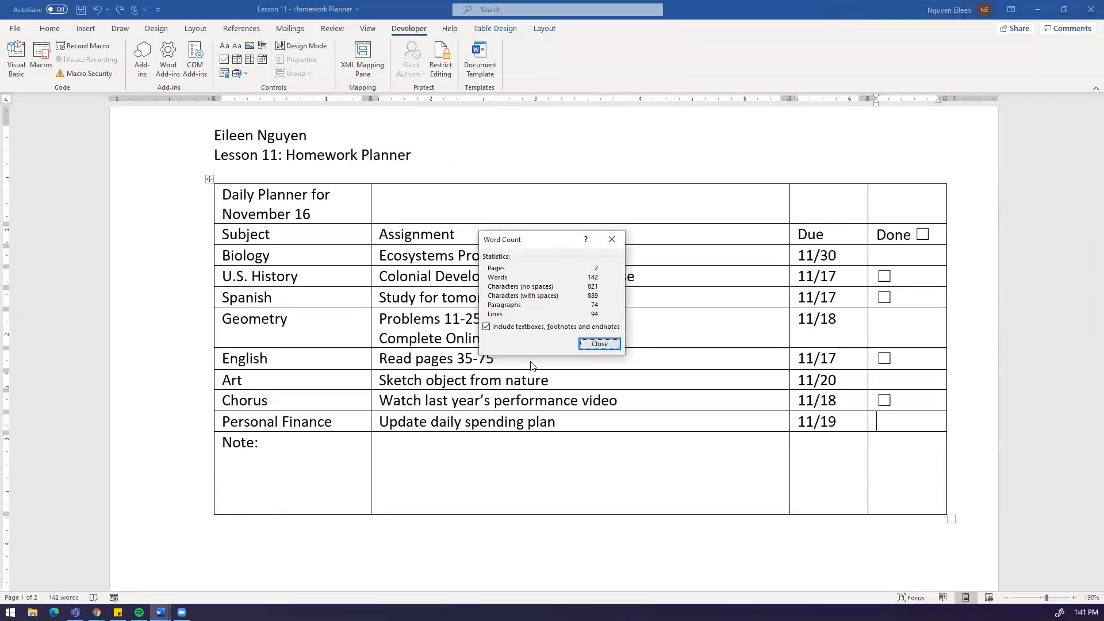
left_click(599, 344)
Step: Search the commands for "bold", and leave the search without applying the command
left_click(523, 10)
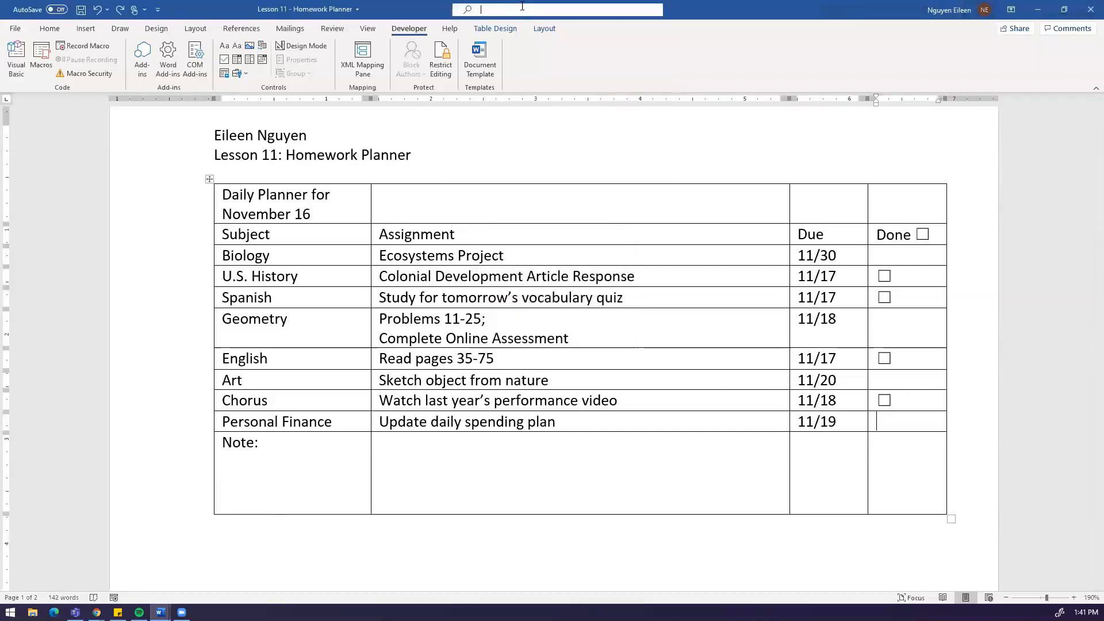
type("bold")
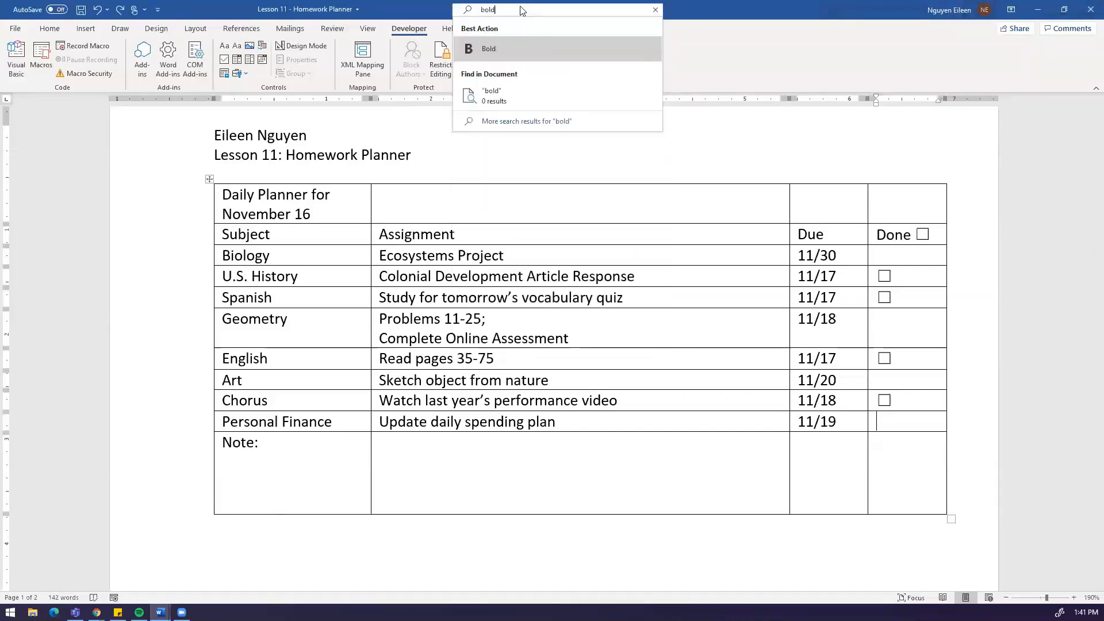
key("BackSpace")
key("BackSpace")
key("BackSpace")
key("BackSpace")
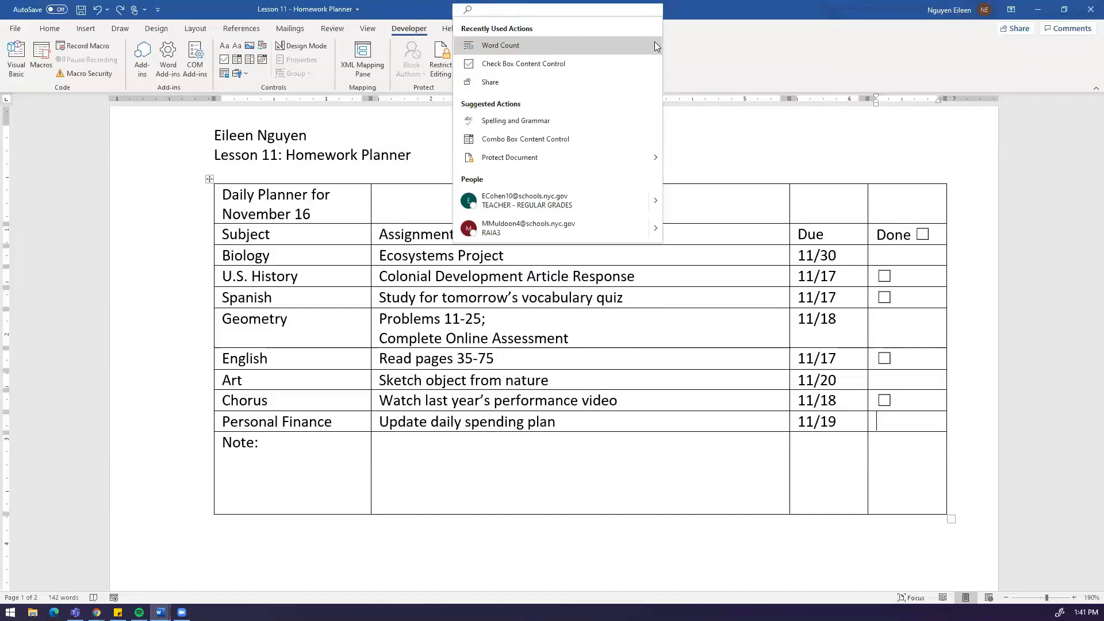
key("Escape")
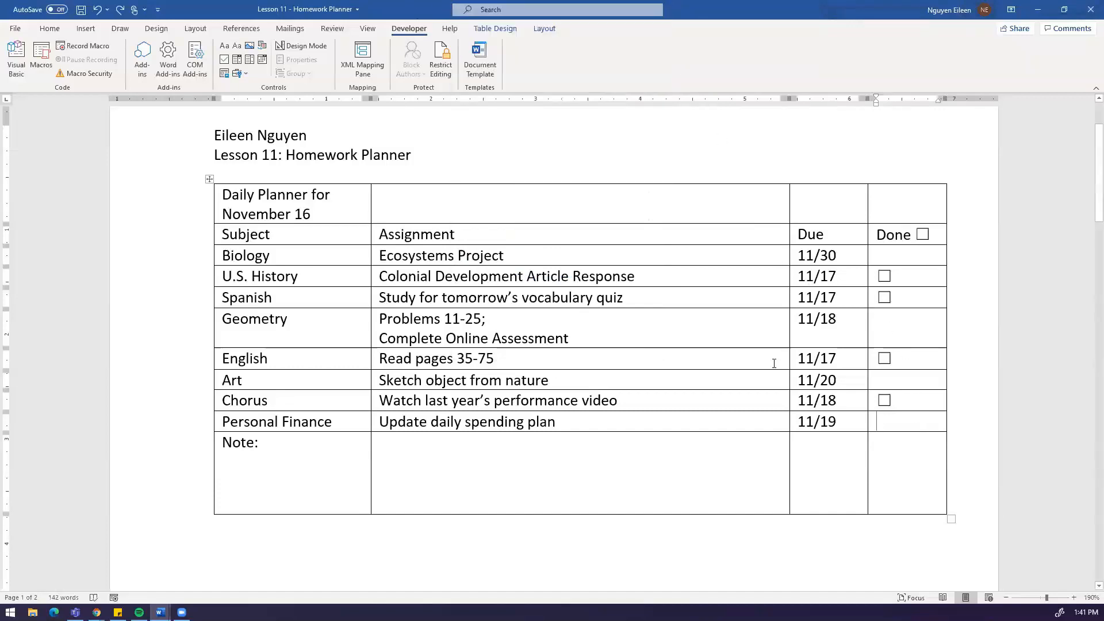
Step: Resize the table columns freehand to about 1.68" for Subject, 1.88" for Assignment, 1.69" for Due and 1.75" for Done
scroll(690, 316, "down", 1)
scroll(667, 340, "up", 3)
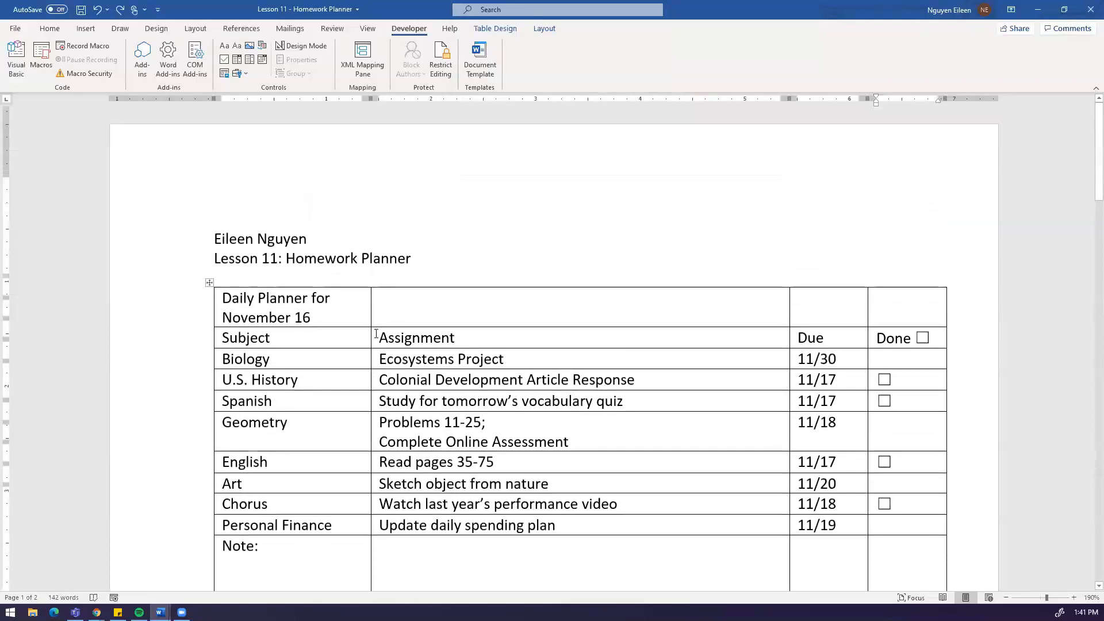
scroll(375, 331, "down", 1)
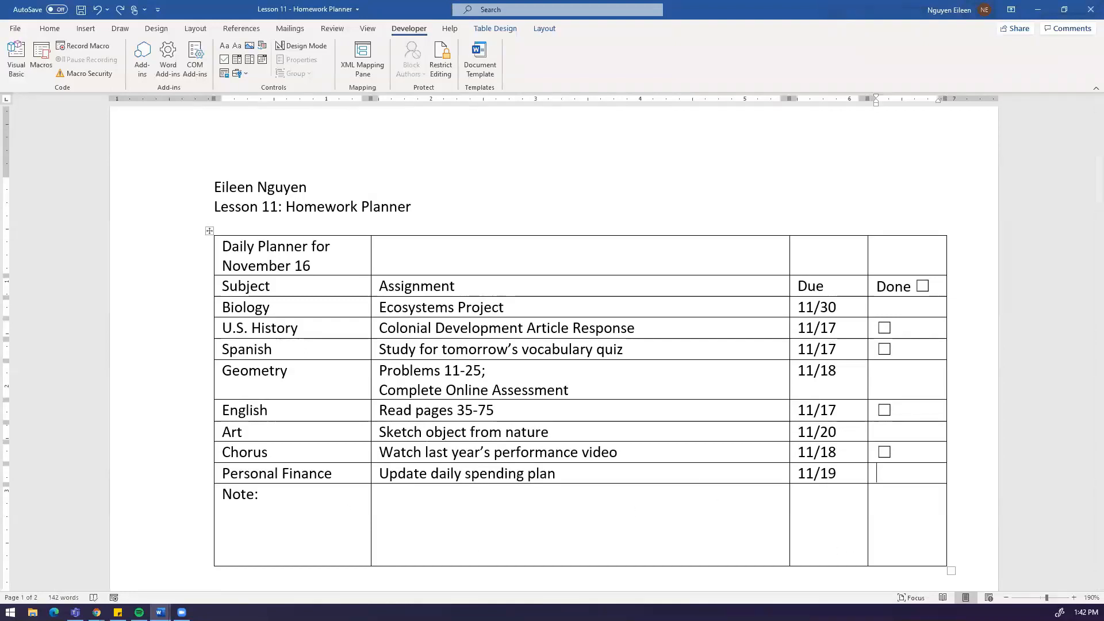
scroll(629, 495, "down", 2)
scroll(629, 530, "up", 2)
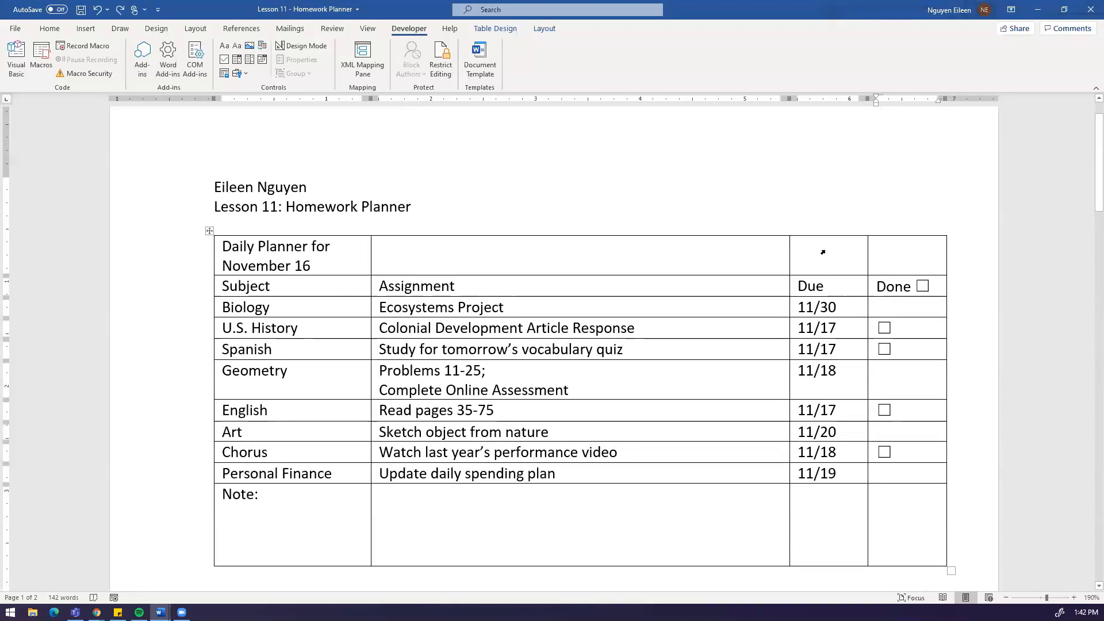
left_click_drag(790, 243, 586, 244)
left_click_drag(867, 253, 763, 249)
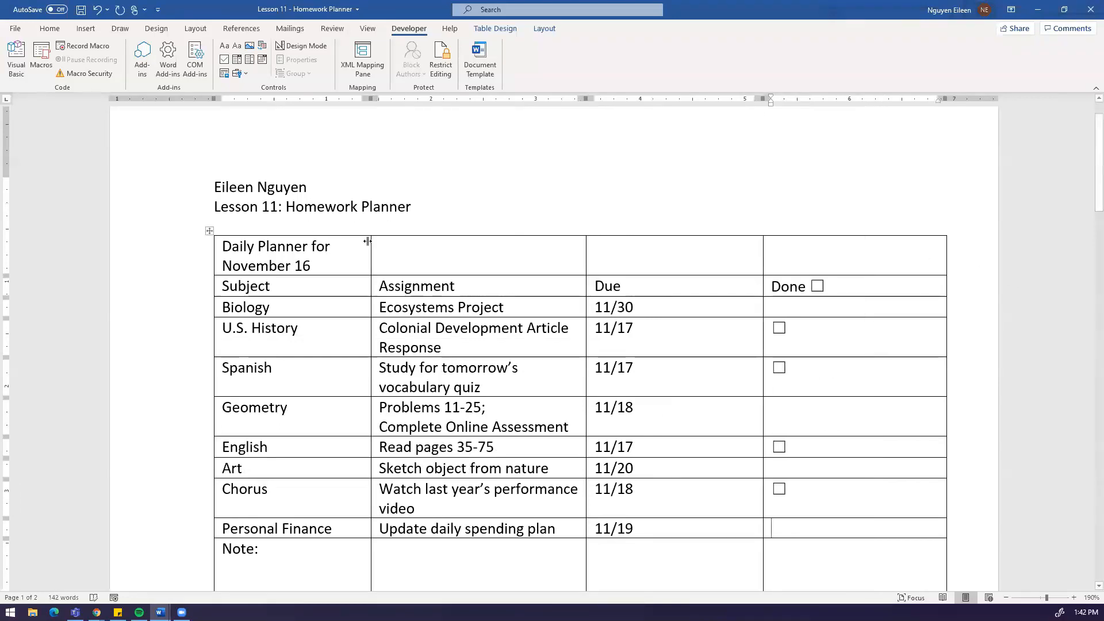
left_click_drag(372, 257, 390, 257)
Step: Examine the finished planner table on page 2 as a reference for the column widths
scroll(568, 418, "down", 3)
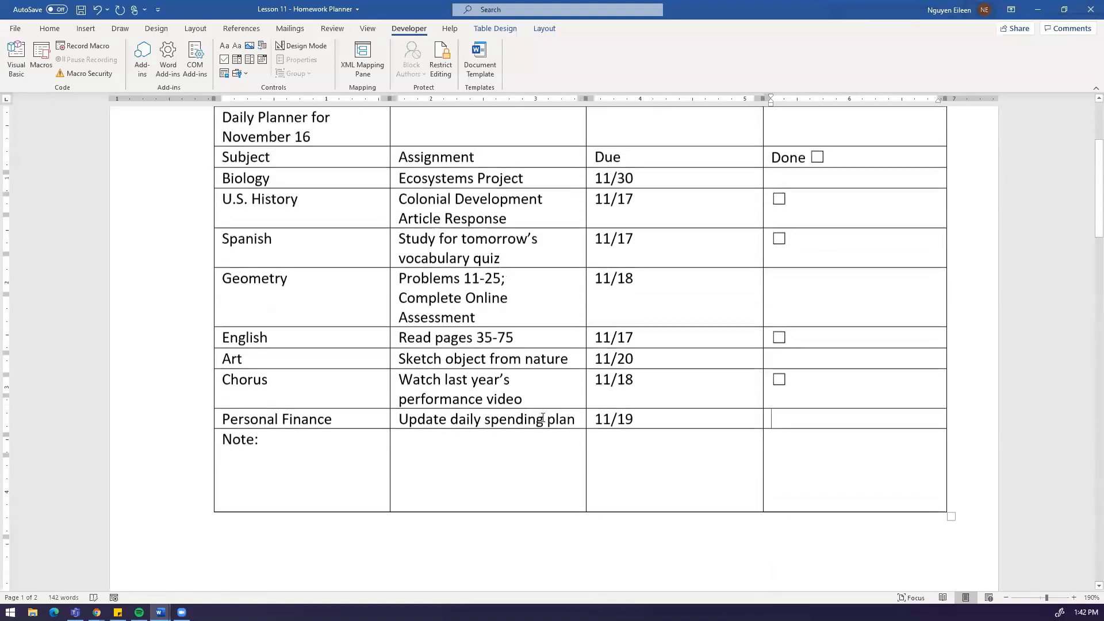
scroll(614, 506, "down", 15)
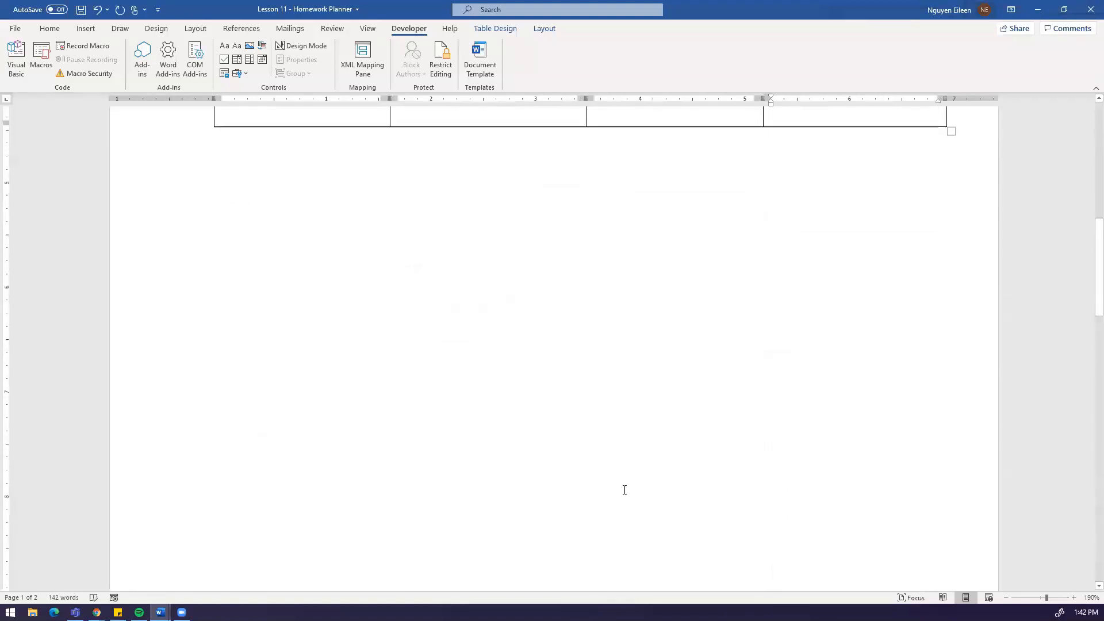
scroll(489, 375, "up", 1)
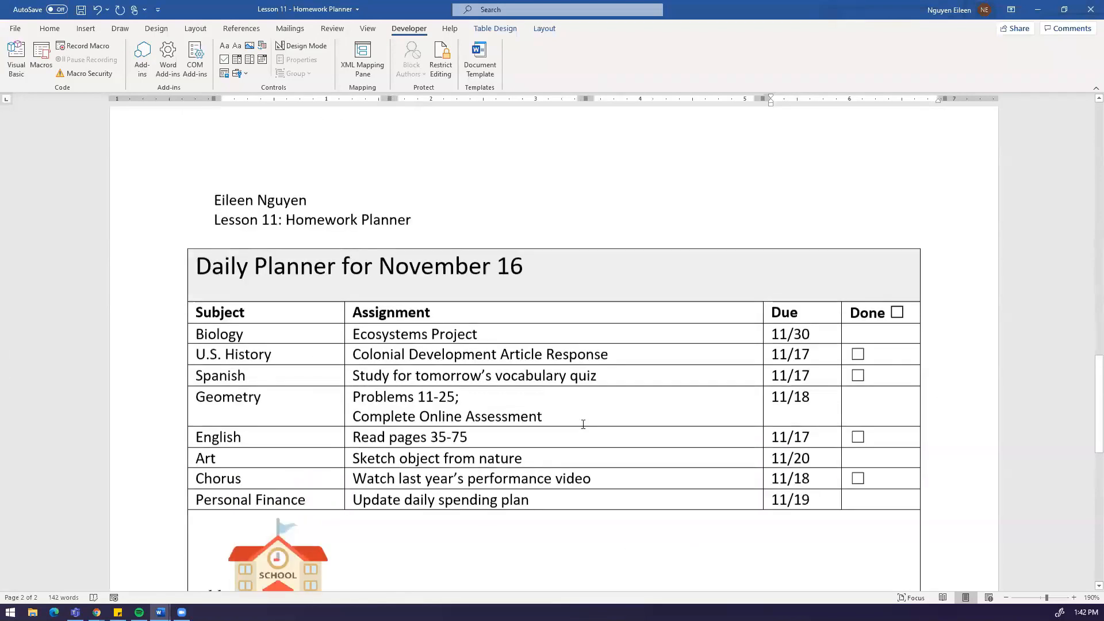
scroll(554, 415, "up", 10)
scroll(518, 370, "up", 3)
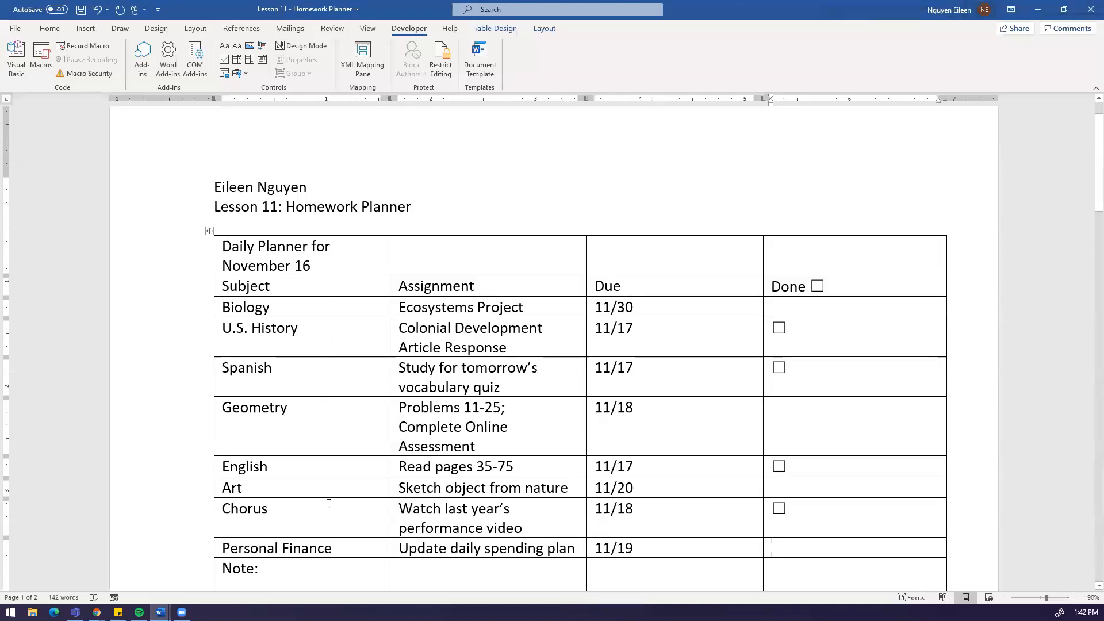
Step: Set the Subject column's width to 1.5", after first trying 1.6"
left_click(311, 266)
scroll(309, 344, "down", 1)
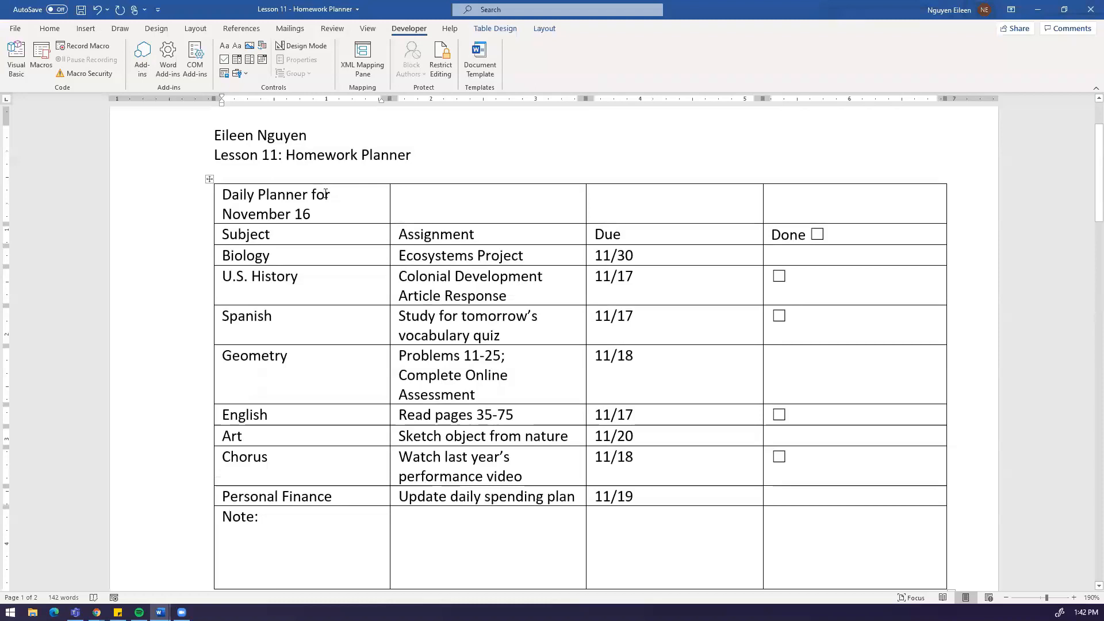
left_click(501, 32)
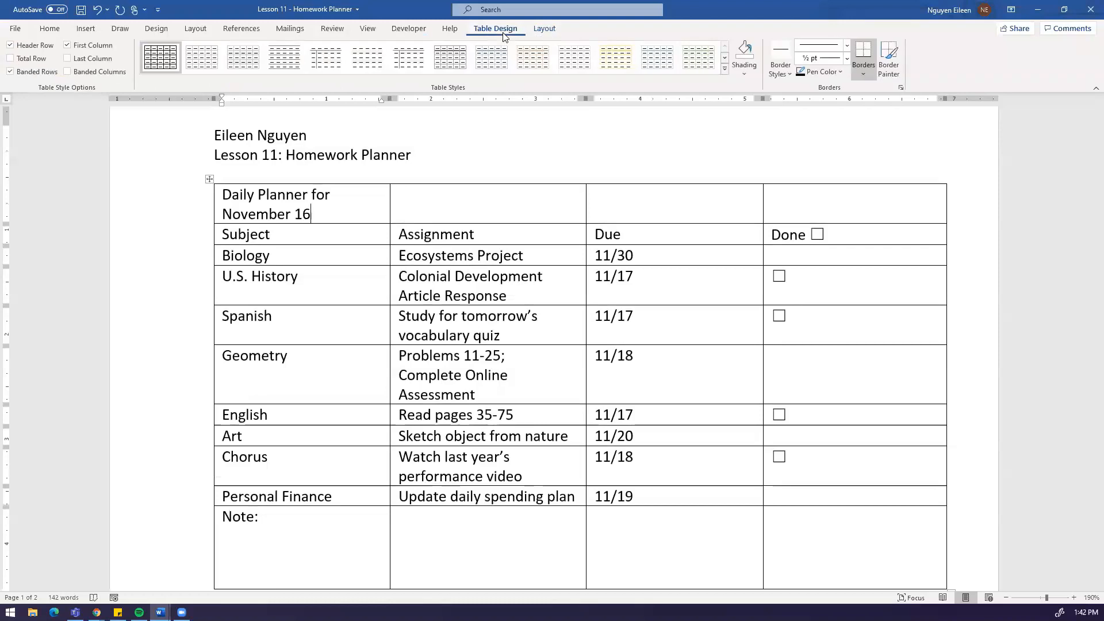
left_click(545, 29)
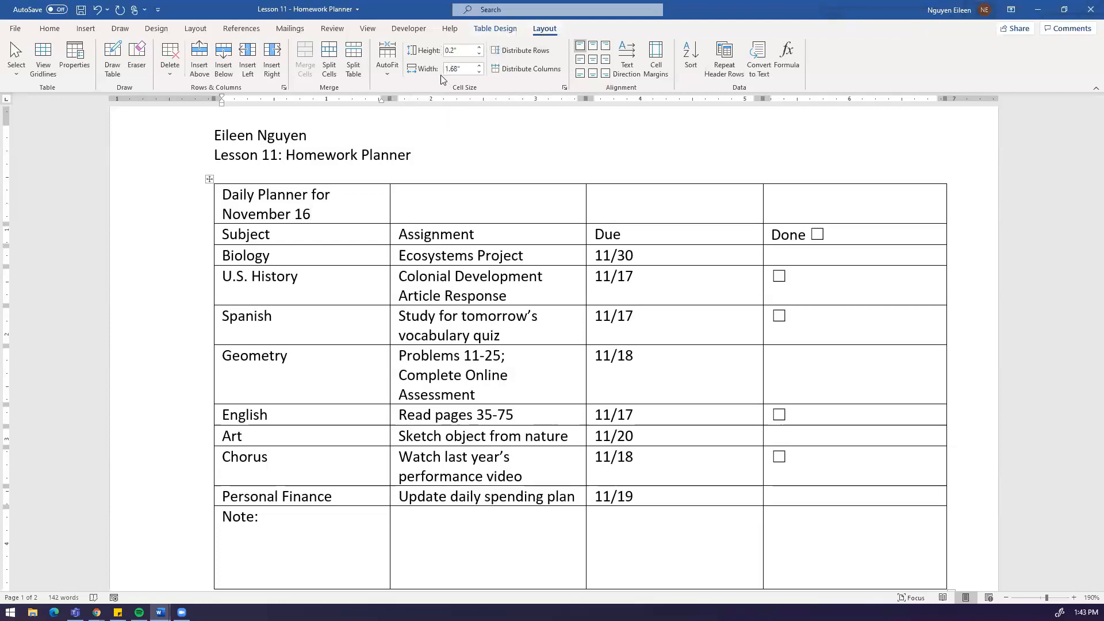
left_click(461, 69)
type("1.6")
key("Return")
left_click(459, 67)
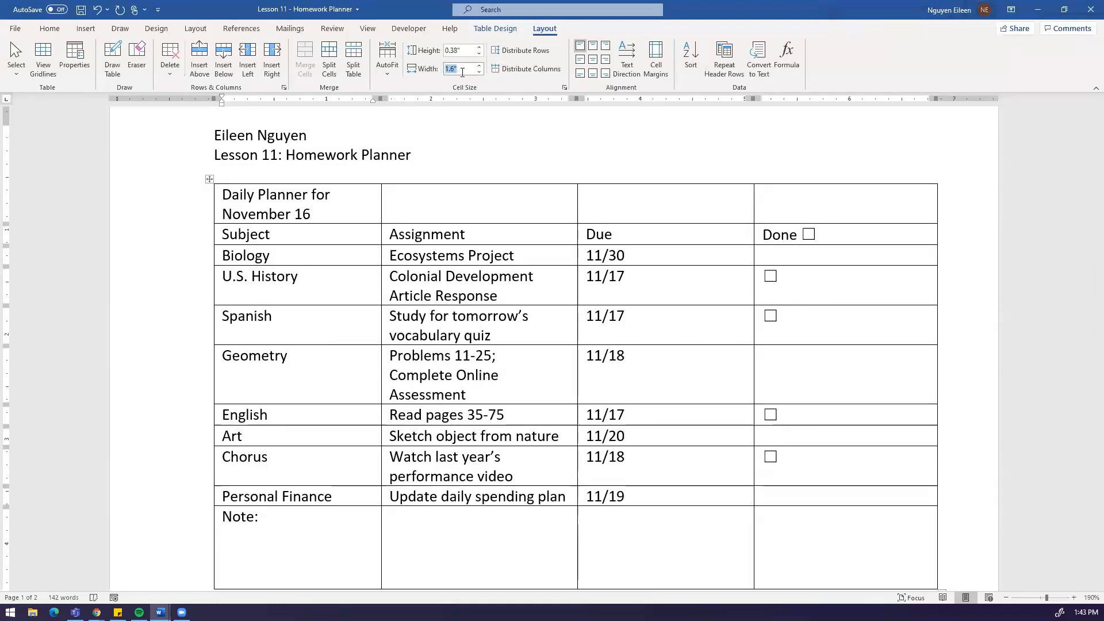
key("Right")
key("BackSpace")
key("BackSpace")
key("BackSpace")
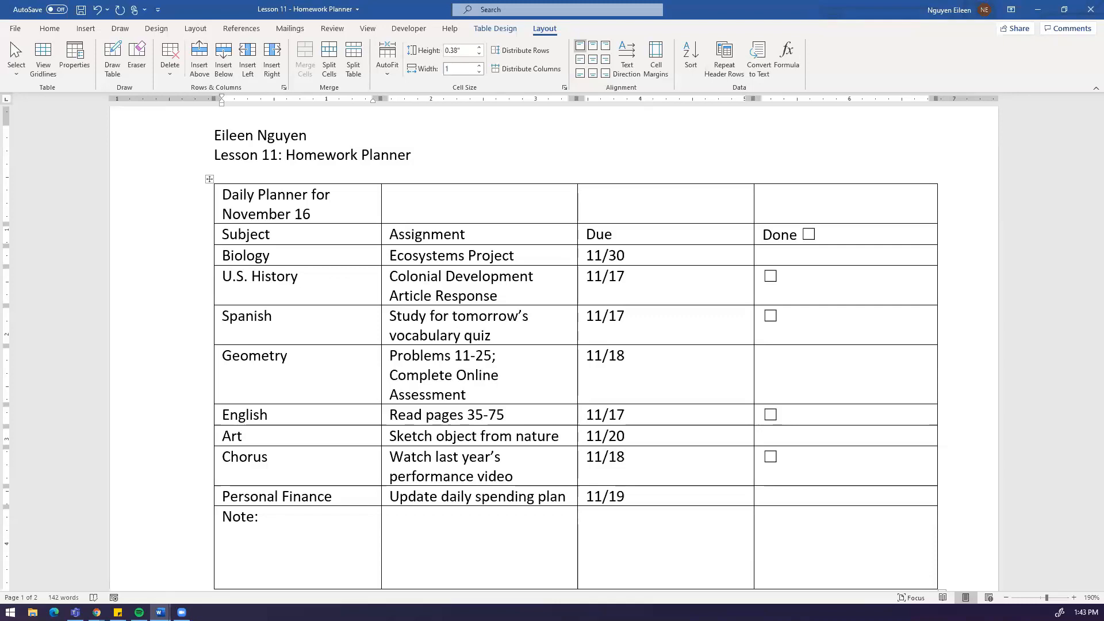
key("Return")
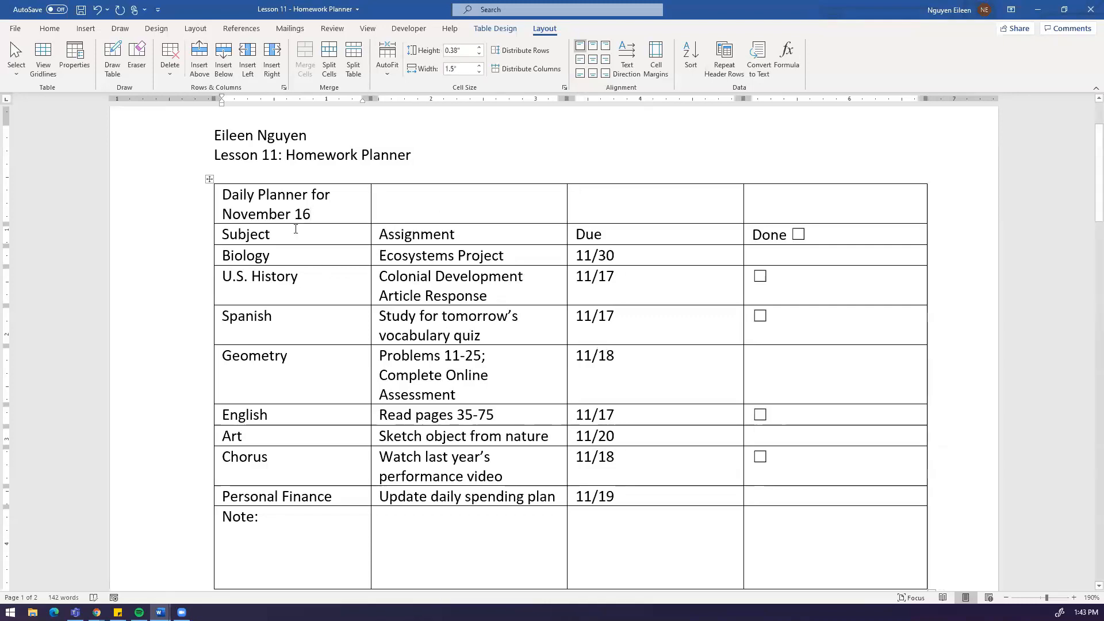
Step: Set the Assignment column's width to 4"
left_click(434, 213)
left_click(459, 70)
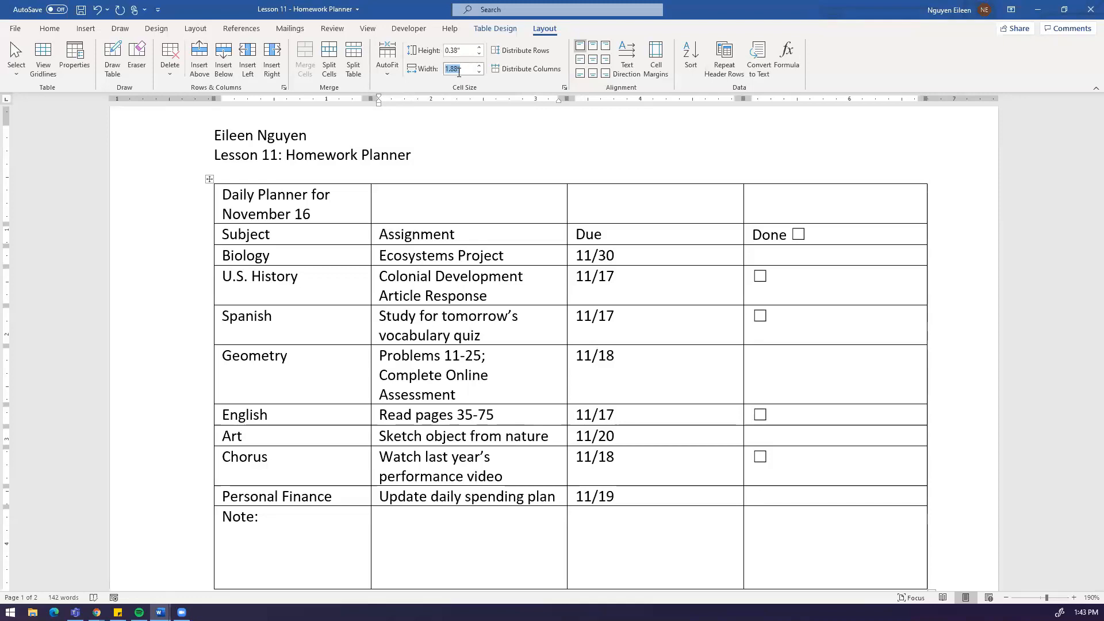
type("4")
key("Return")
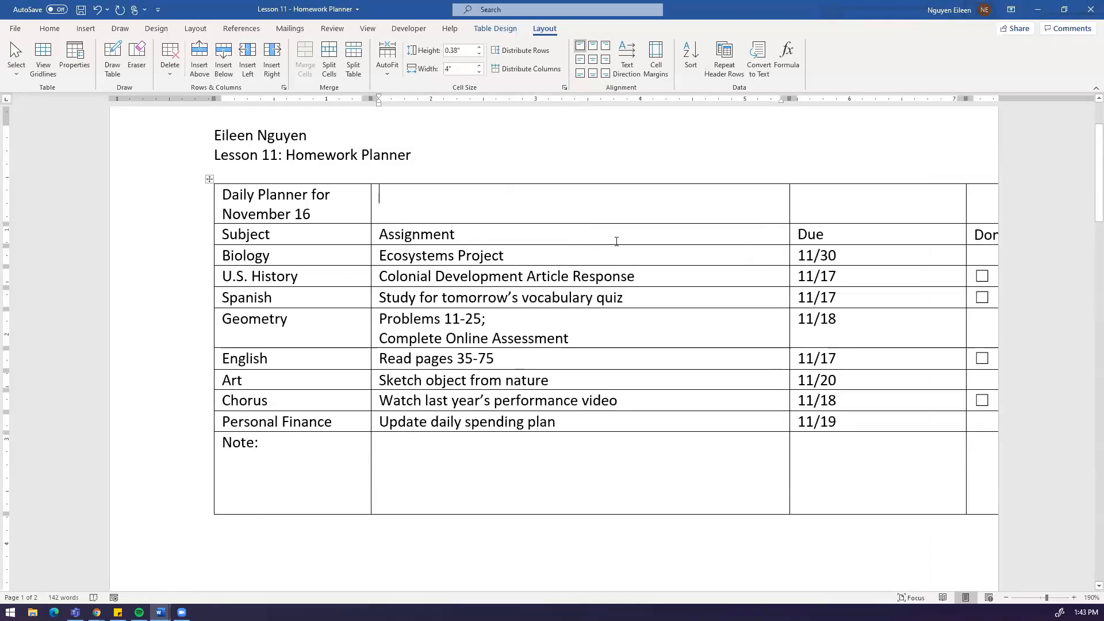
Step: Set the Due column's width to 0.75"
left_click(853, 234)
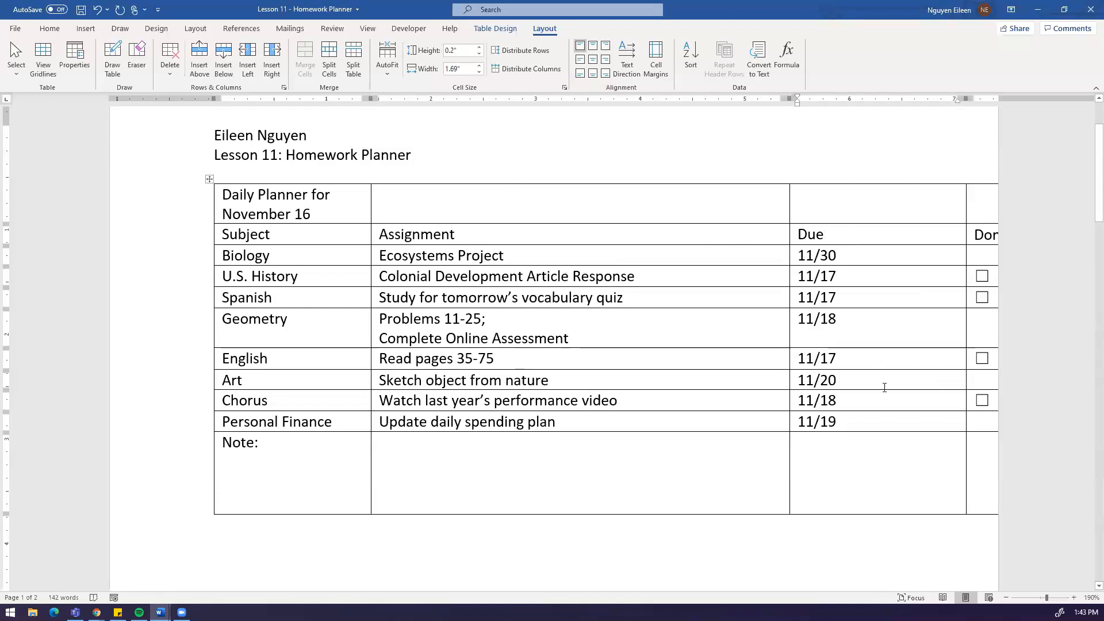
left_click(462, 68)
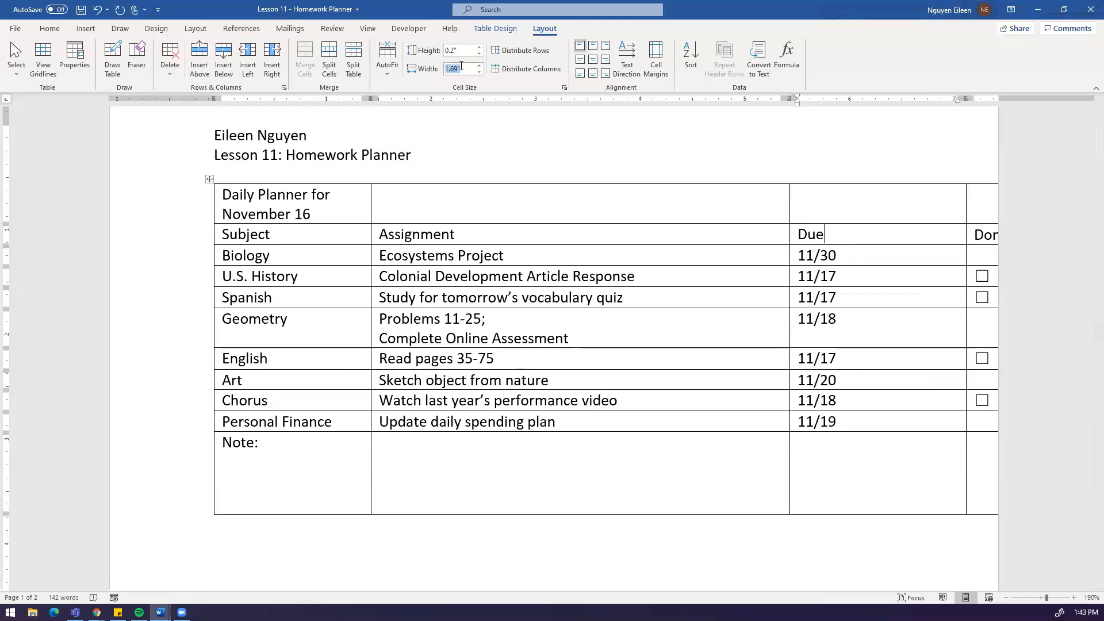
key("BackSpace")
type(".75")
key("Return")
Step: Set the Done column's width to 0.75"
left_click(955, 233)
left_click(452, 69)
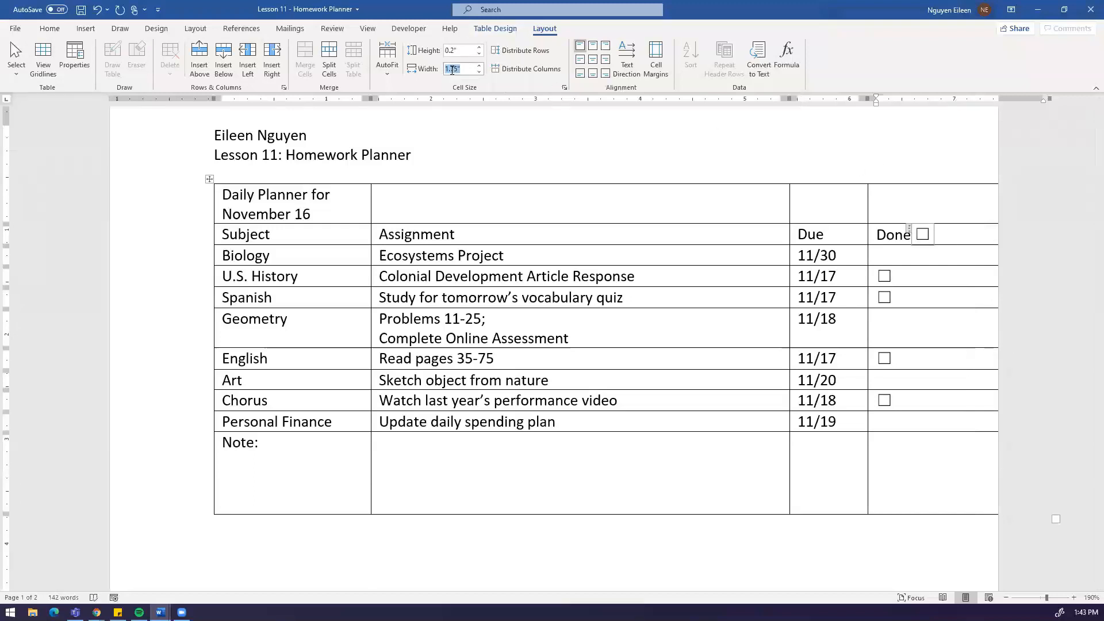
type(".7")
key("Return")
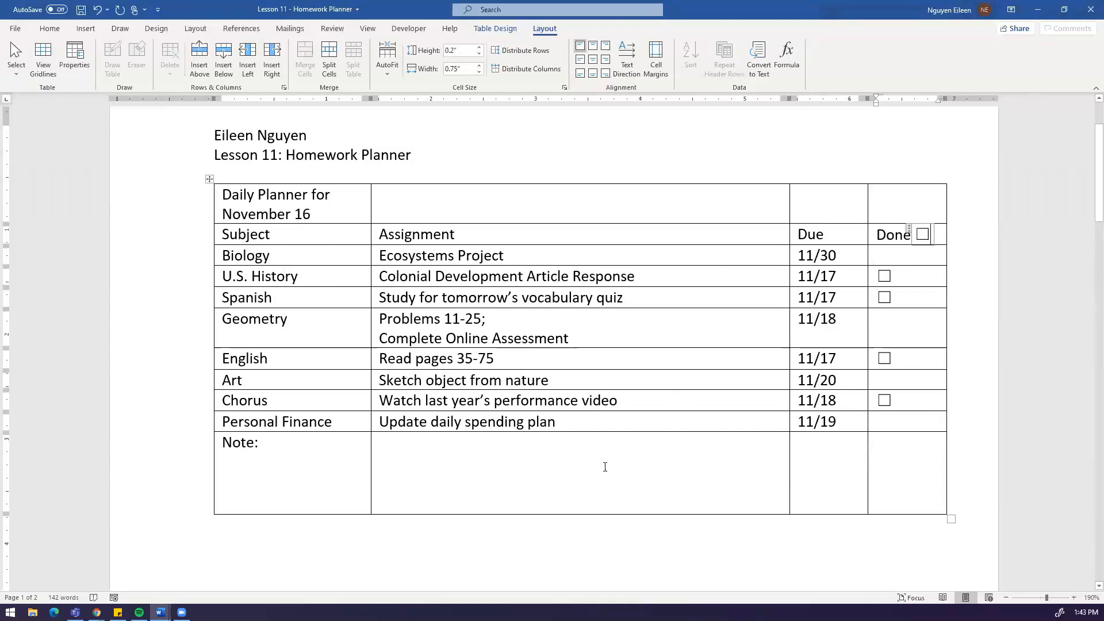
Step: Check the preferred width of each of the four columns in the table properties, and close them without making changes
scroll(643, 412, "down", 1)
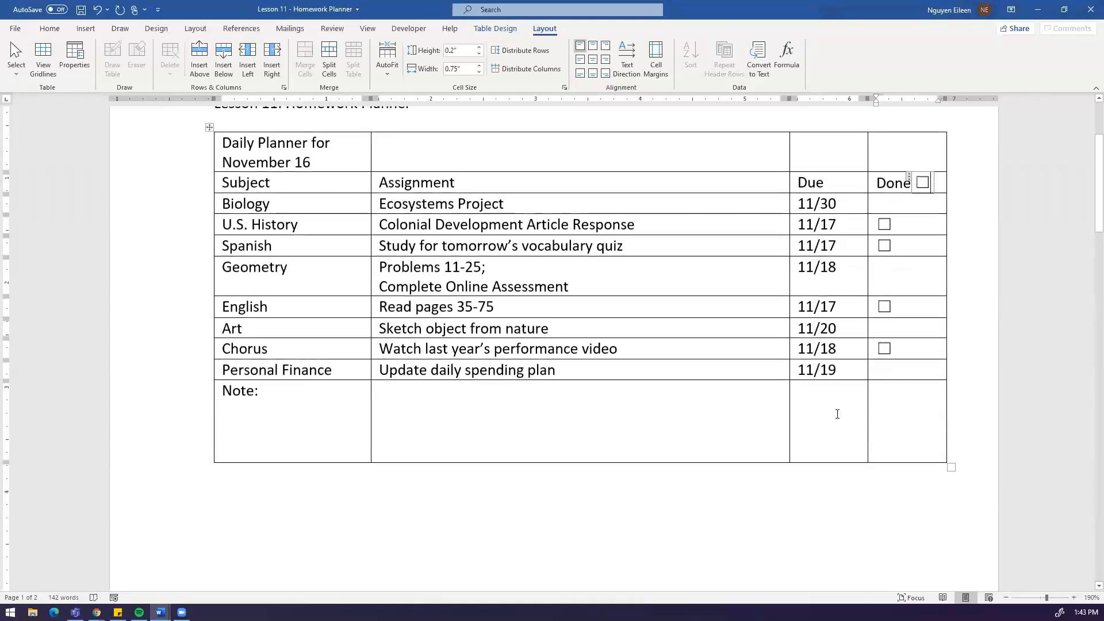
left_click(877, 414)
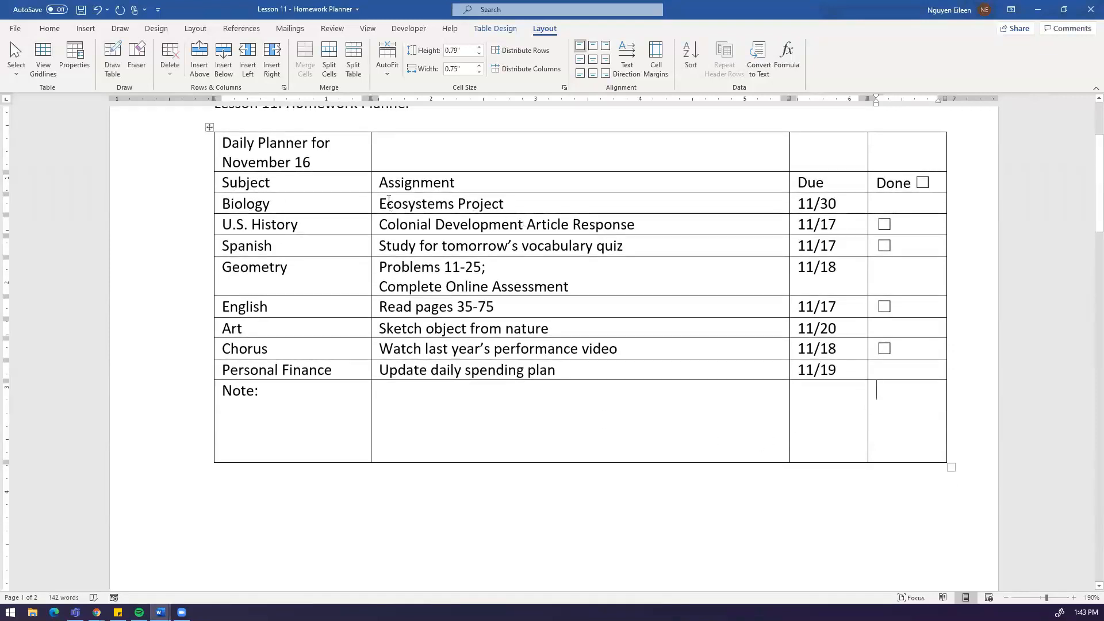
left_click(358, 183)
right_click(325, 185)
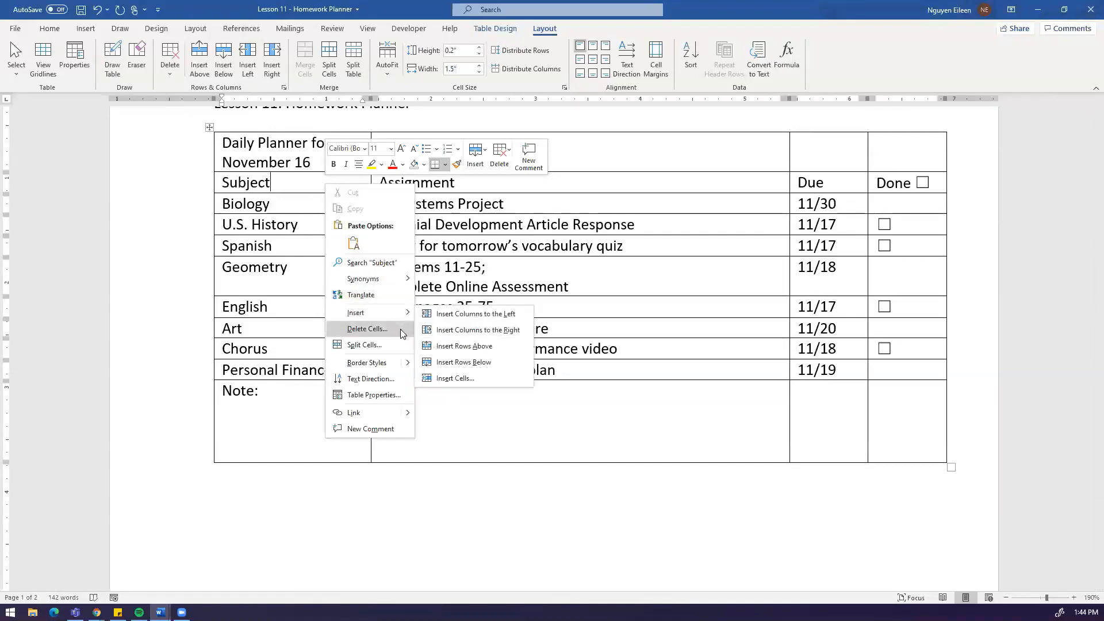
left_click(383, 394)
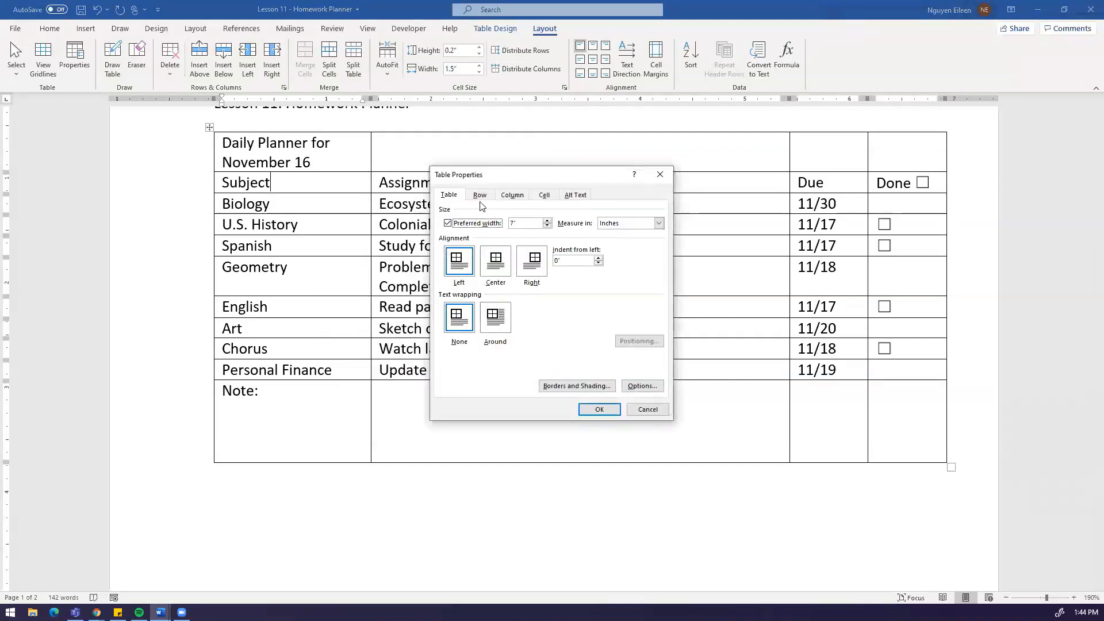
left_click(478, 199)
left_click(512, 195)
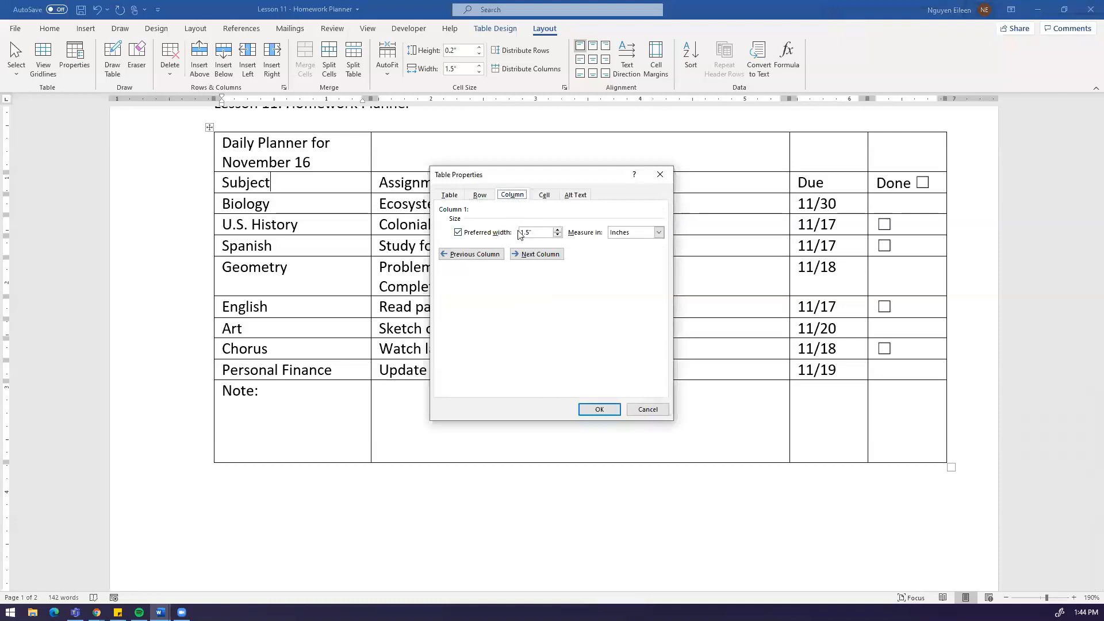
left_click(529, 255)
left_click(537, 256)
left_click(537, 256)
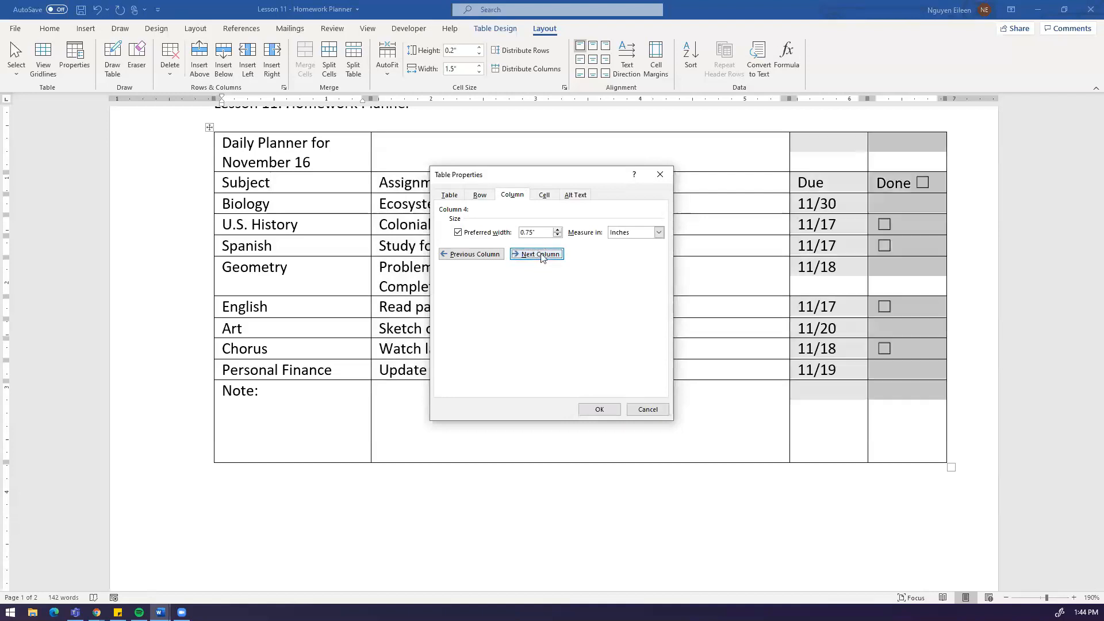
left_click(650, 406)
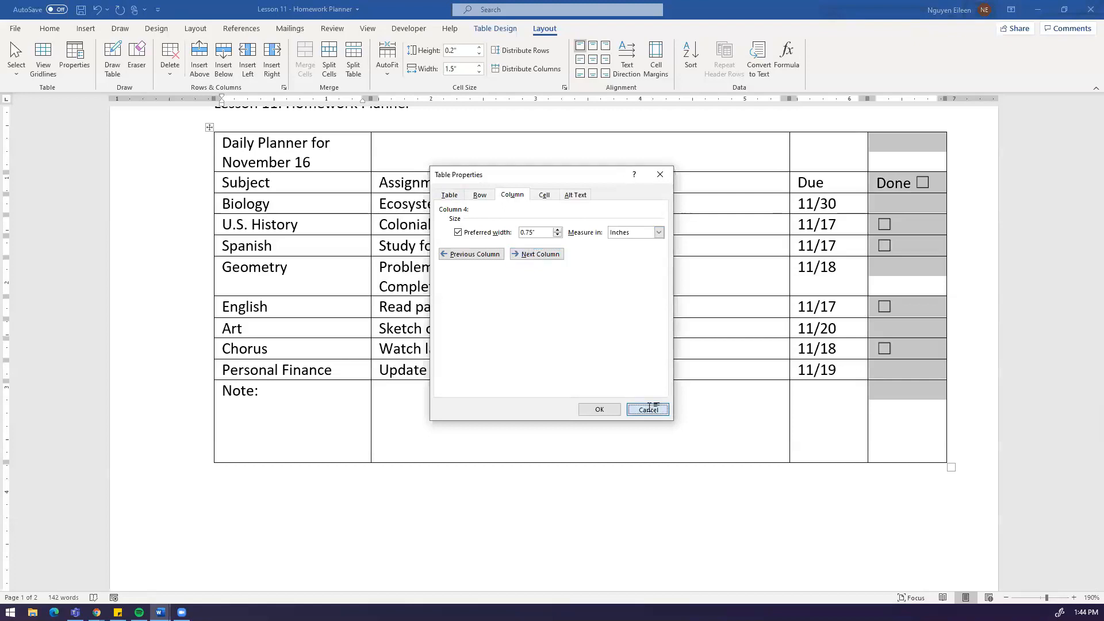
left_click(391, 387)
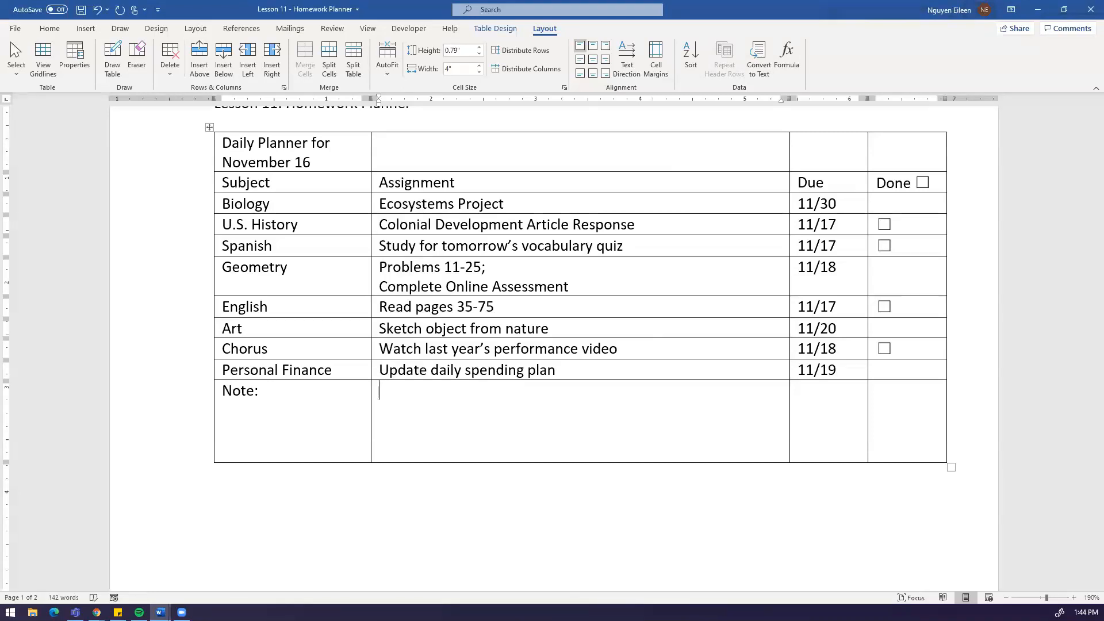
Step: Center the planner table horizontally on the page through its table properties
scroll(456, 560, "up", 2)
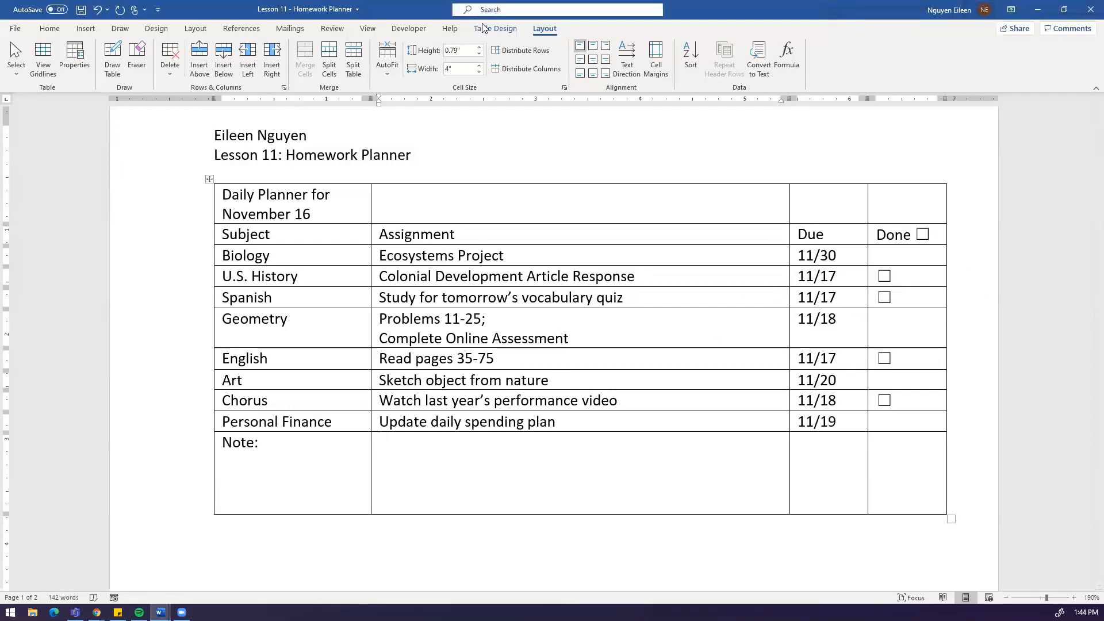
left_click(504, 30)
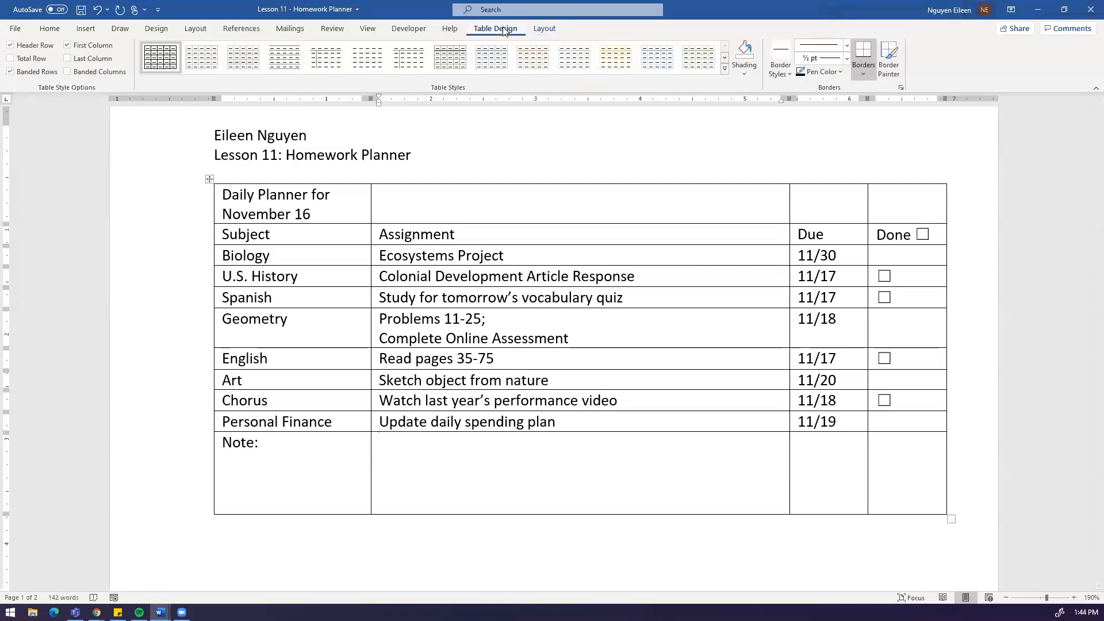
left_click(547, 35)
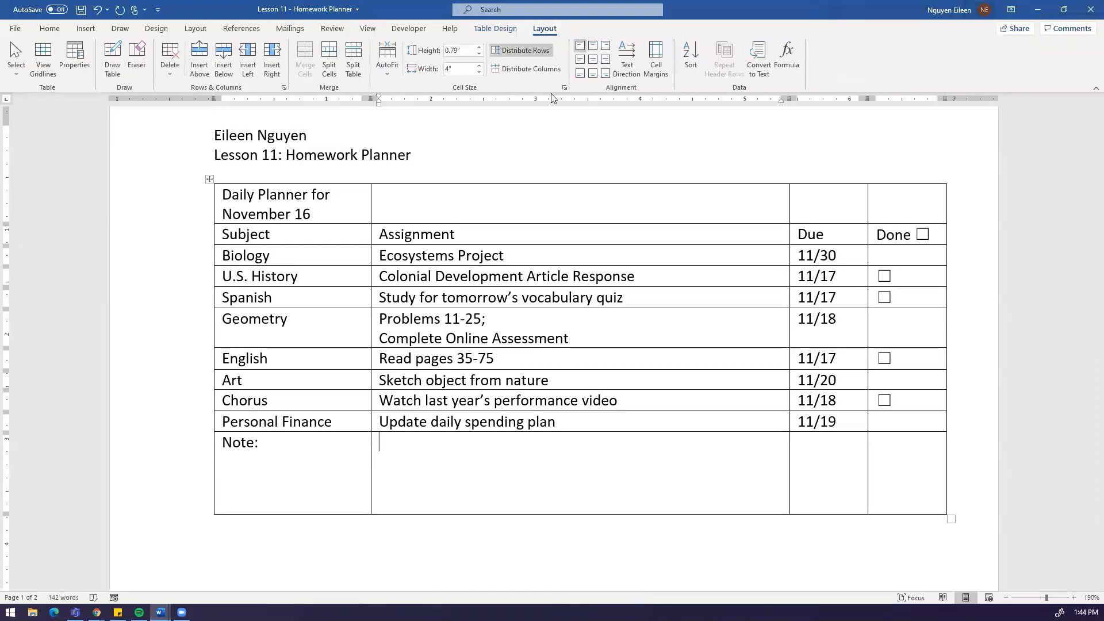
right_click(479, 202)
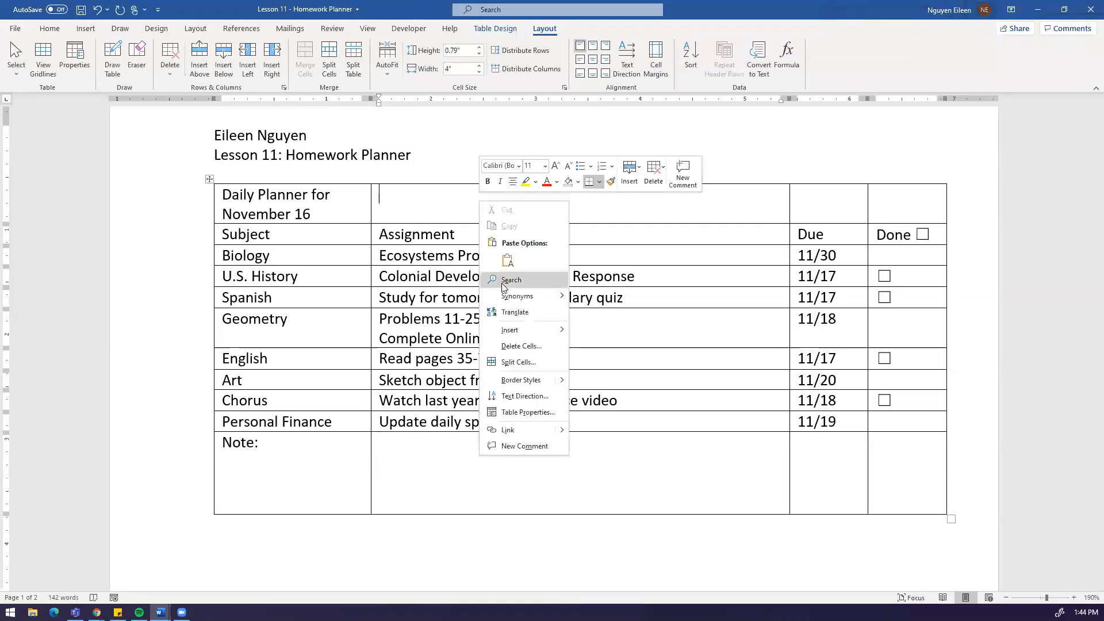
left_click(539, 411)
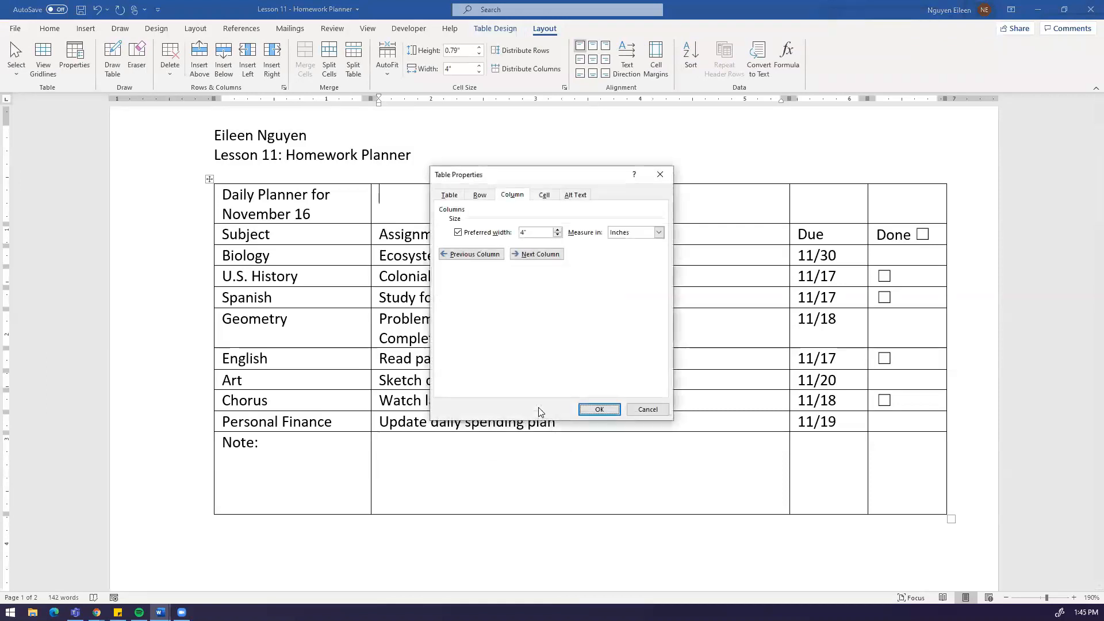
left_click(449, 196)
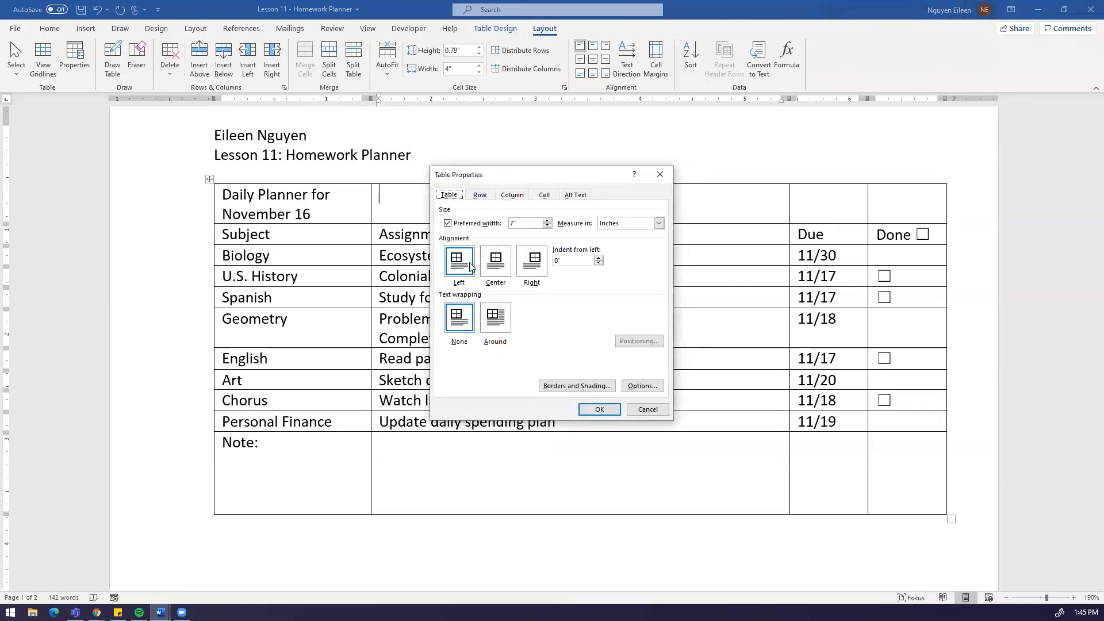
left_click(504, 271)
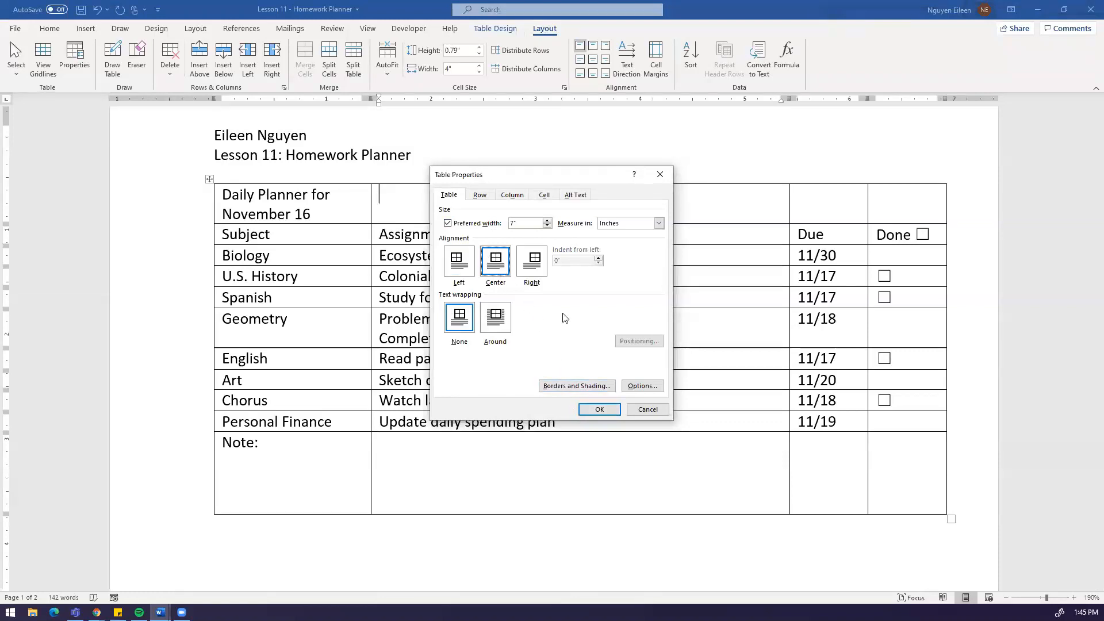
left_click(591, 412)
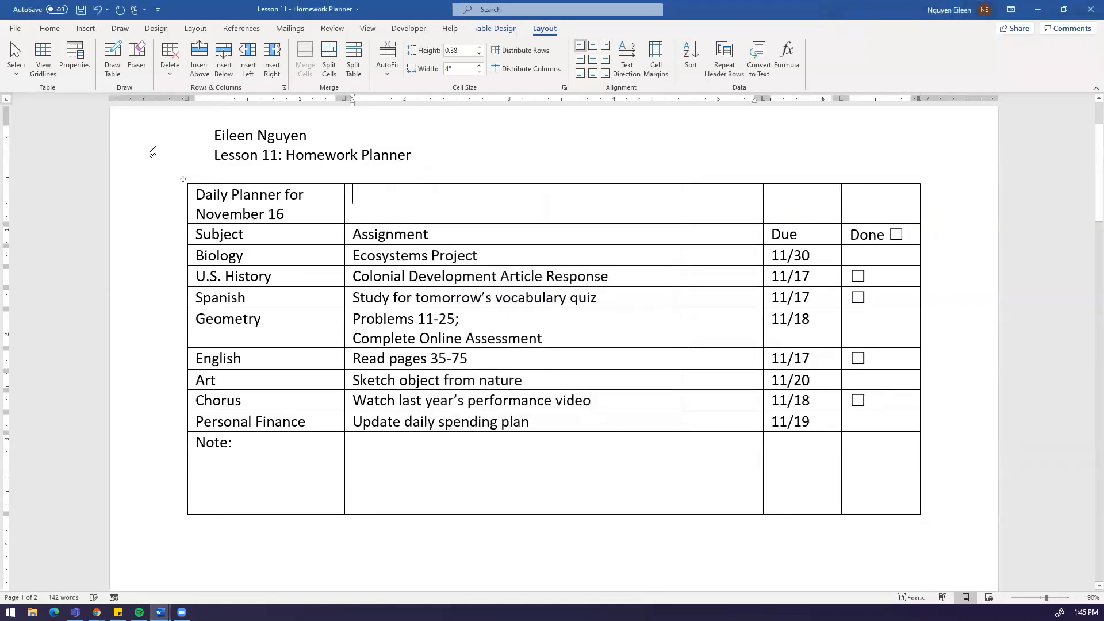
left_click(495, 28)
left_click(50, 28)
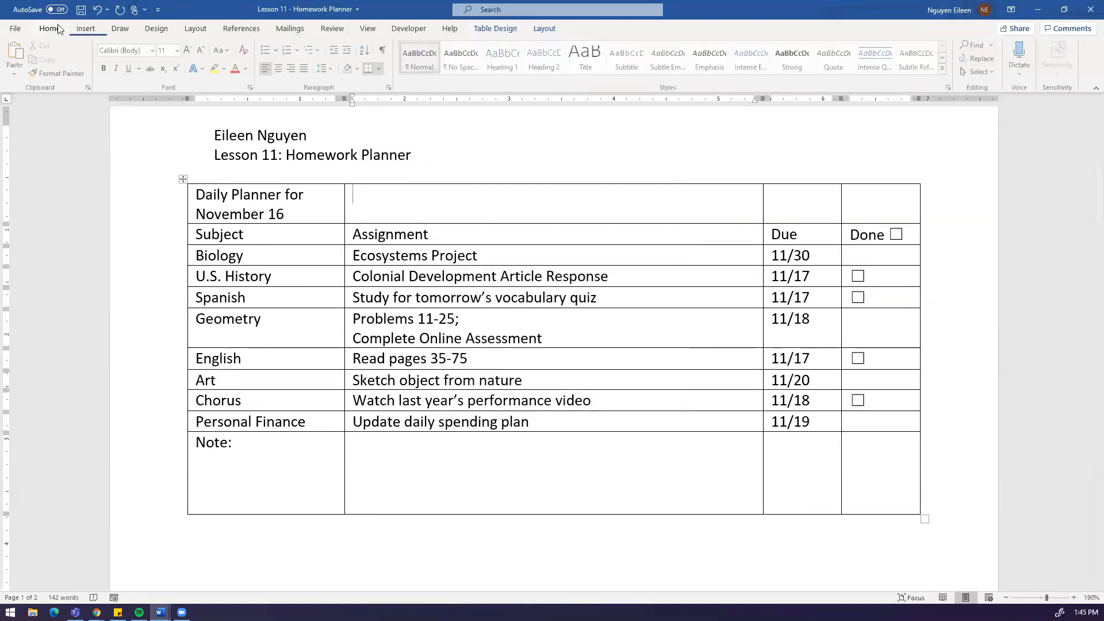
left_click(85, 29)
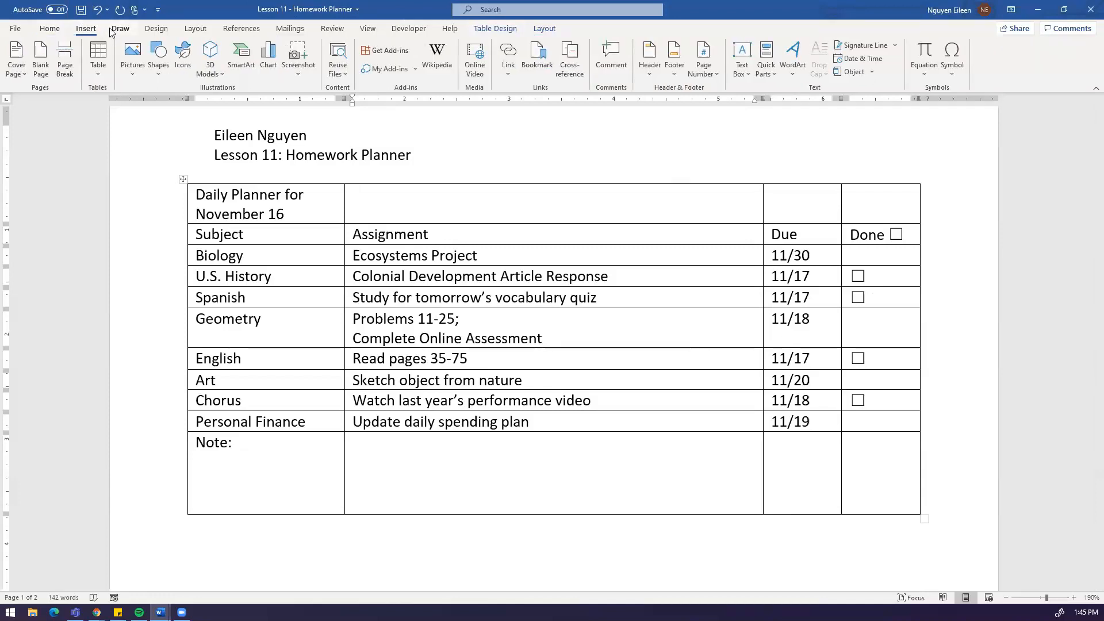
left_click(120, 28)
left_click(156, 28)
left_click(195, 28)
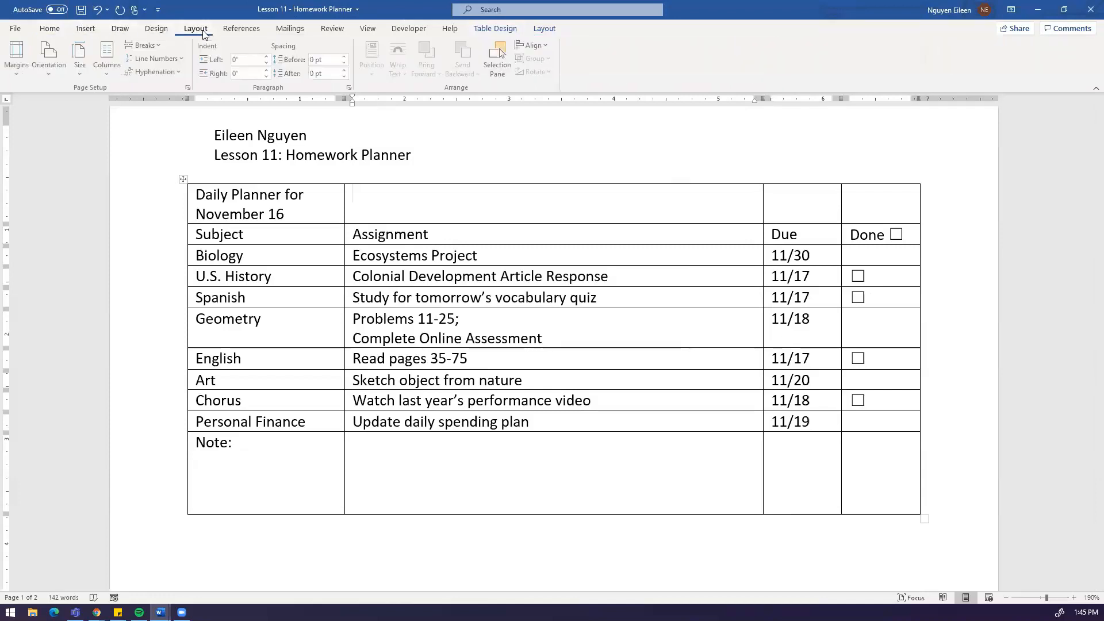
left_click(241, 28)
left_click(290, 28)
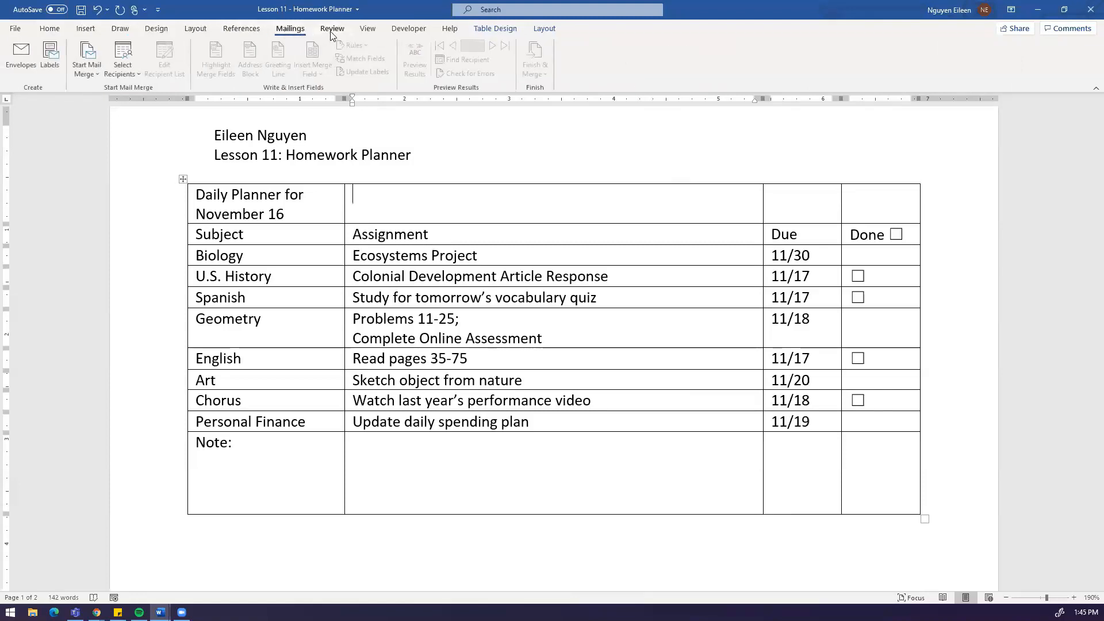
left_click(332, 30)
left_click(367, 29)
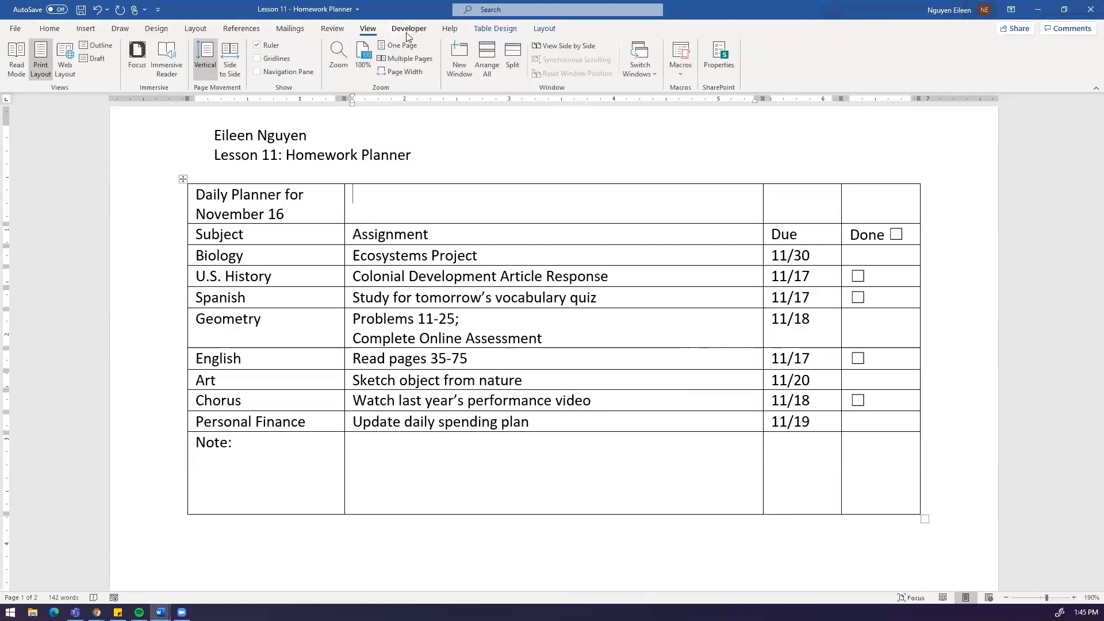
left_click(408, 30)
left_click(450, 30)
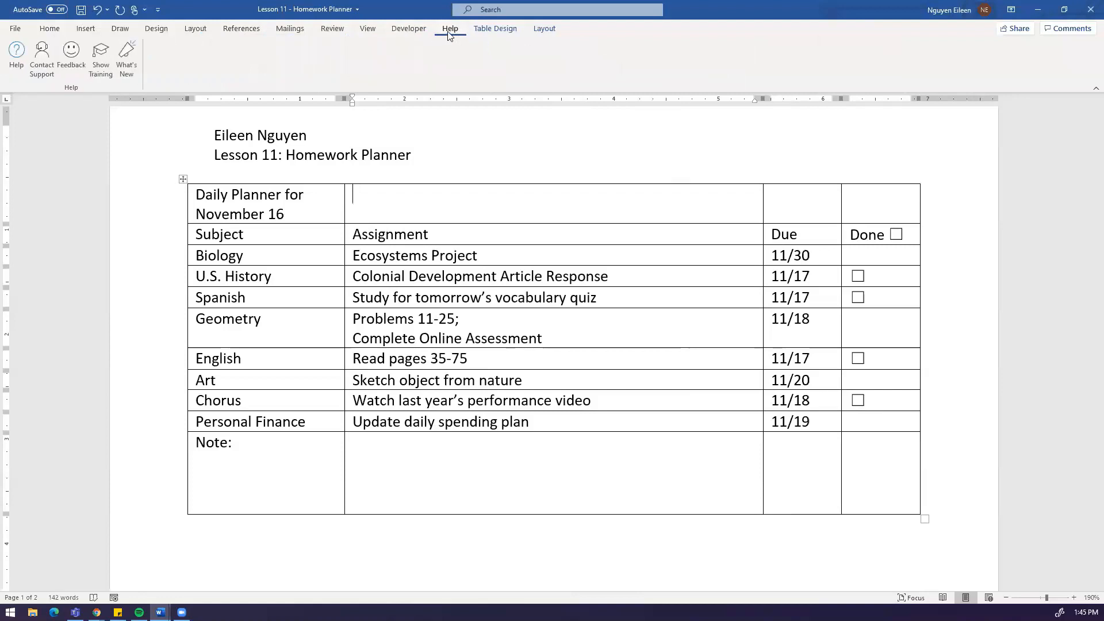
left_click(499, 30)
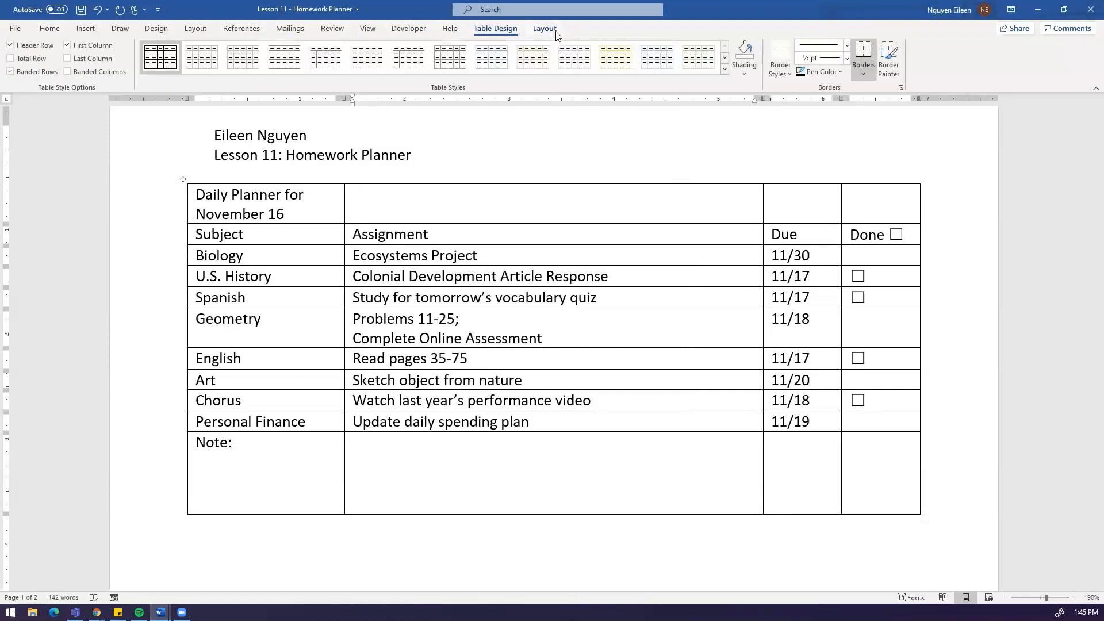
left_click(556, 33)
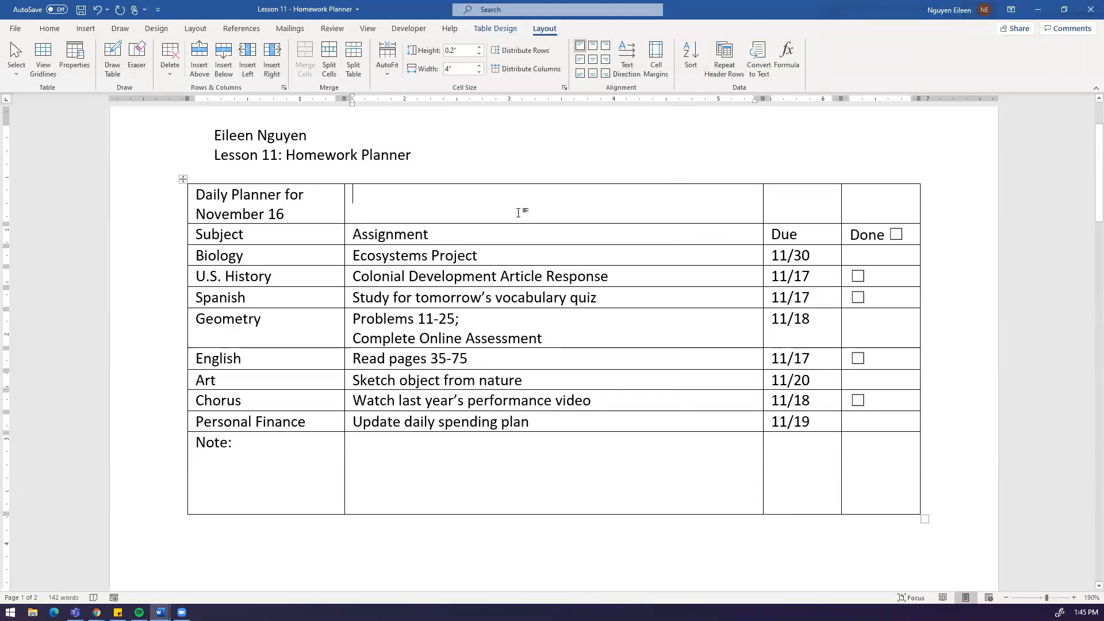
Step: Check that the table's alignment is set to Center in the table properties, keeping that option
right_click(449, 198)
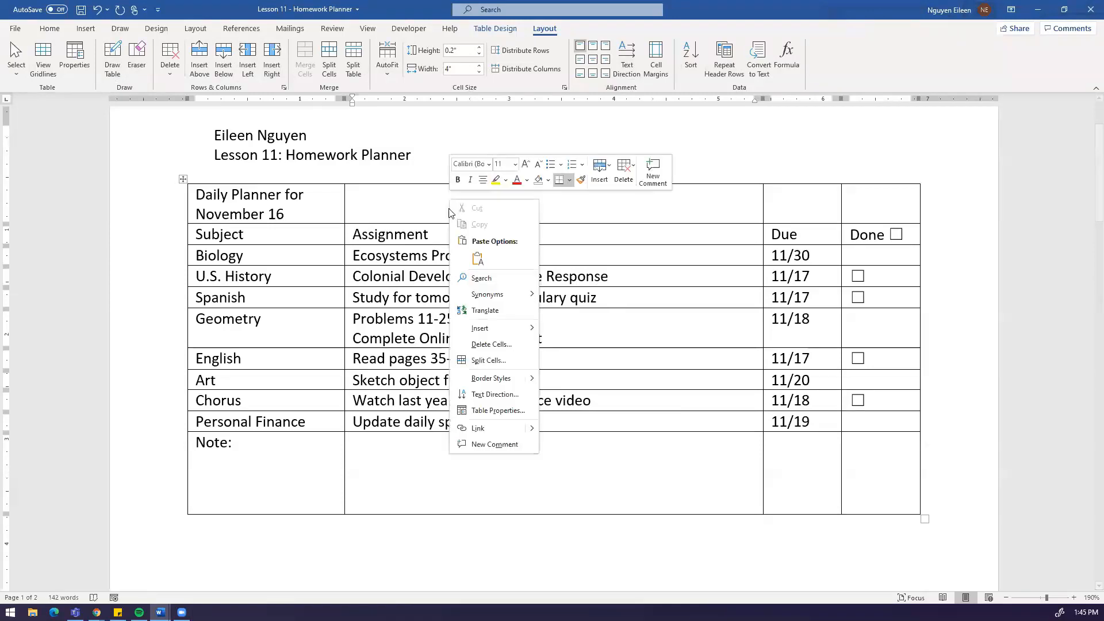
left_click(511, 408)
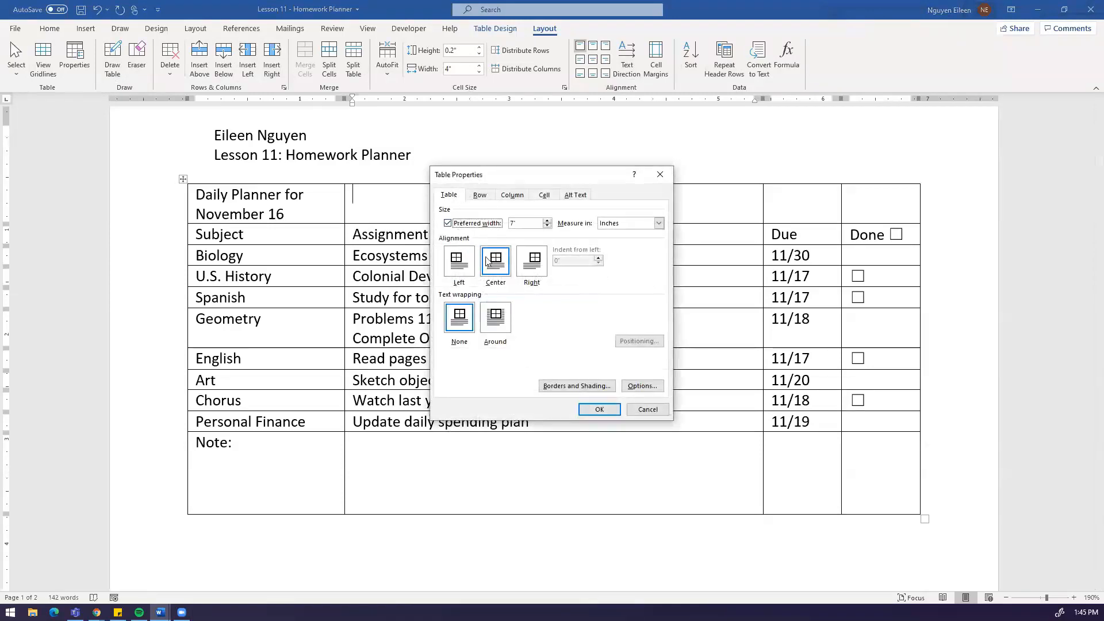
left_click(504, 263)
left_click(598, 410)
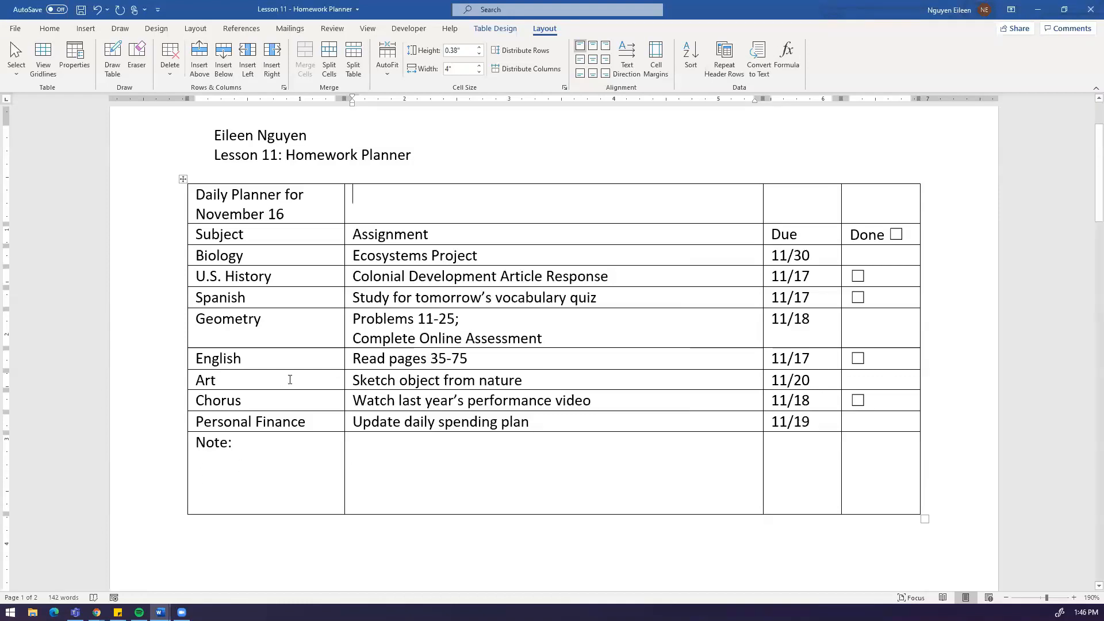
Step: Merge all four cells of the table's first row, which holds "Daily Planner for November 16", into one cell
left_click_drag(309, 207, 870, 211)
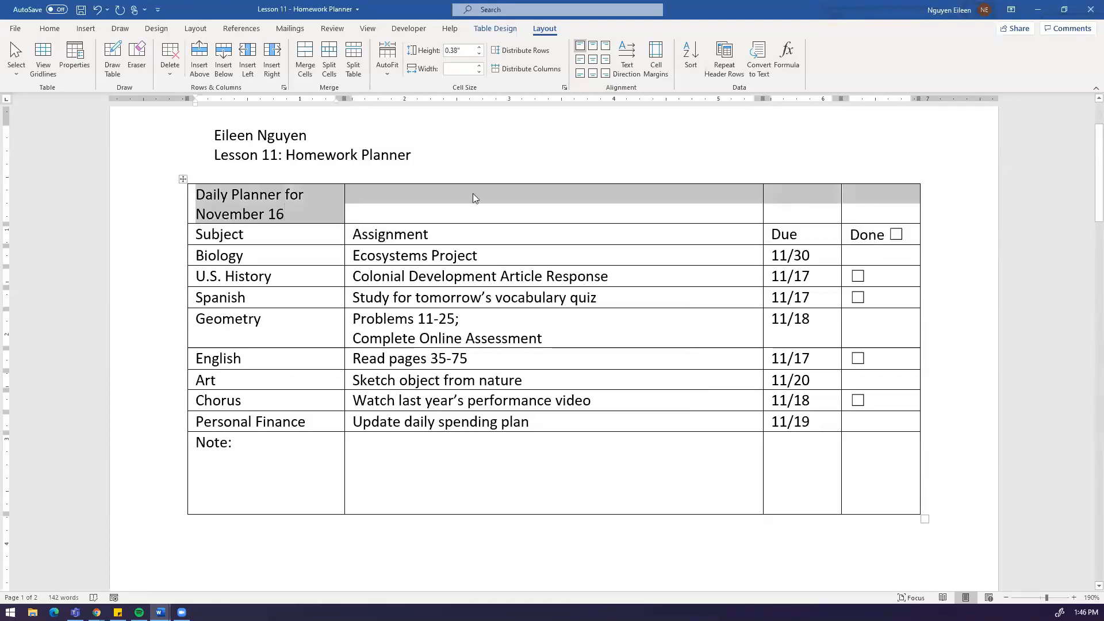
right_click(442, 198)
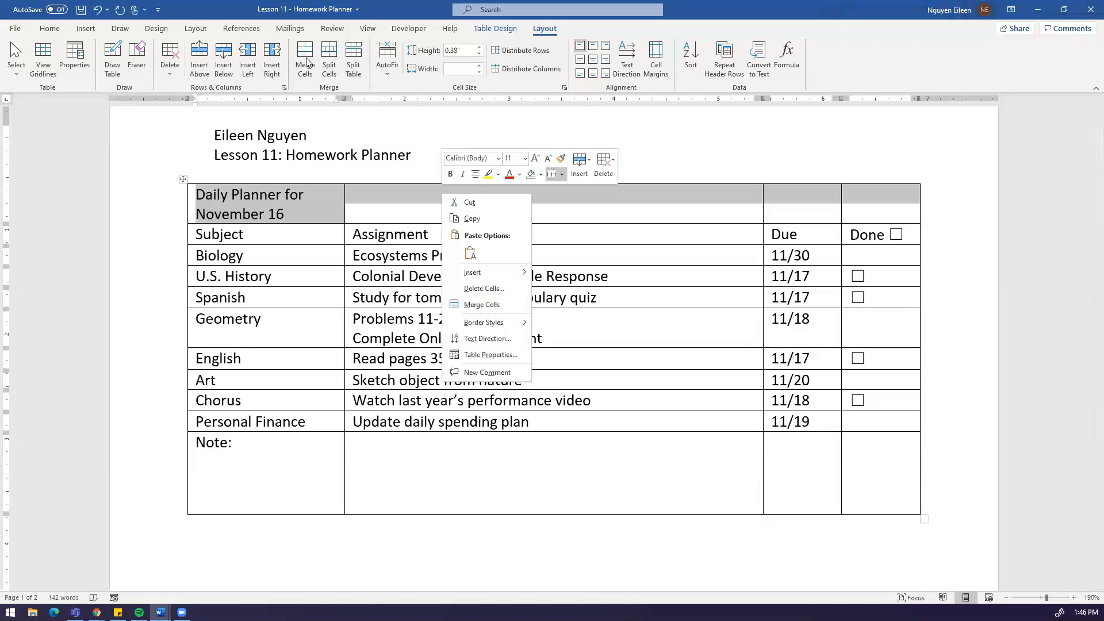
left_click(309, 87)
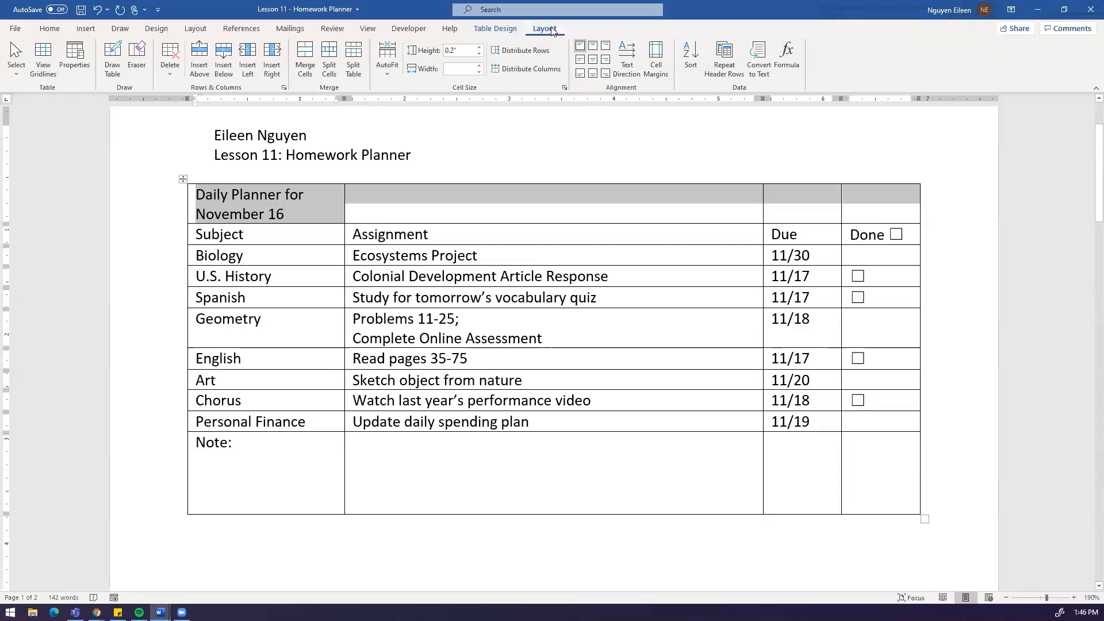
left_click(300, 60)
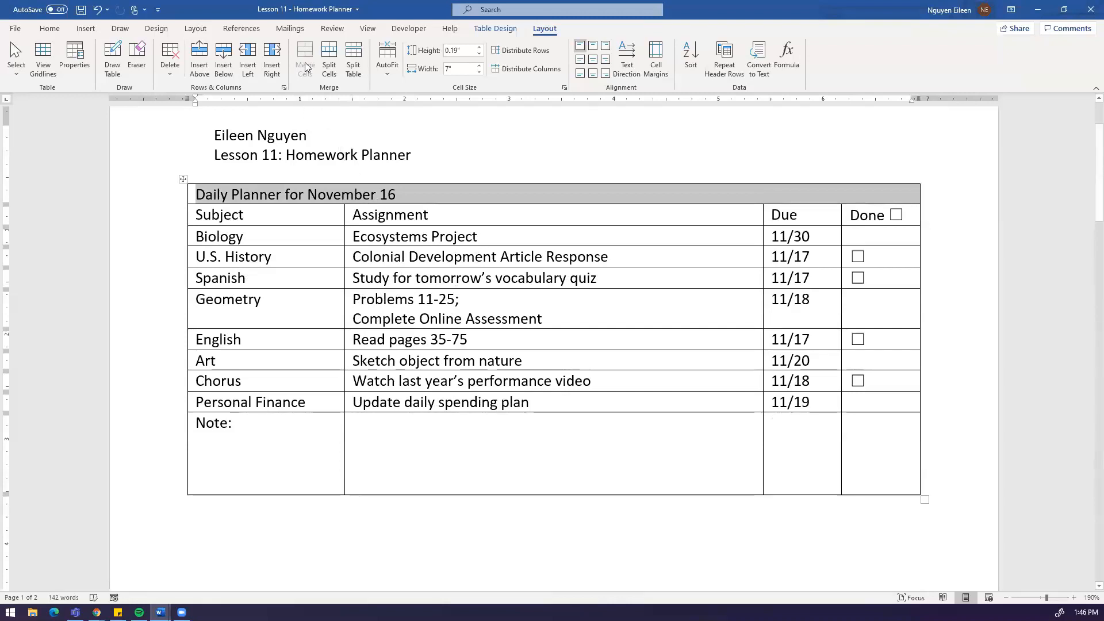
Step: Align the "Daily Planner for November 16" title to the top center of the merged first row
left_click(57, 29)
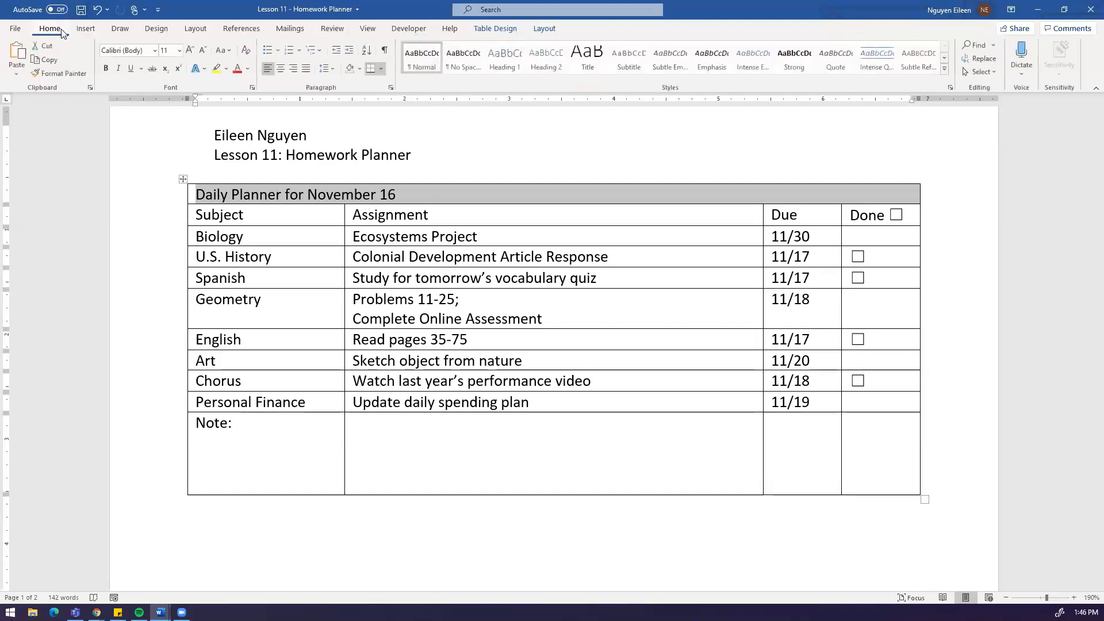
left_click(544, 28)
left_click(593, 46)
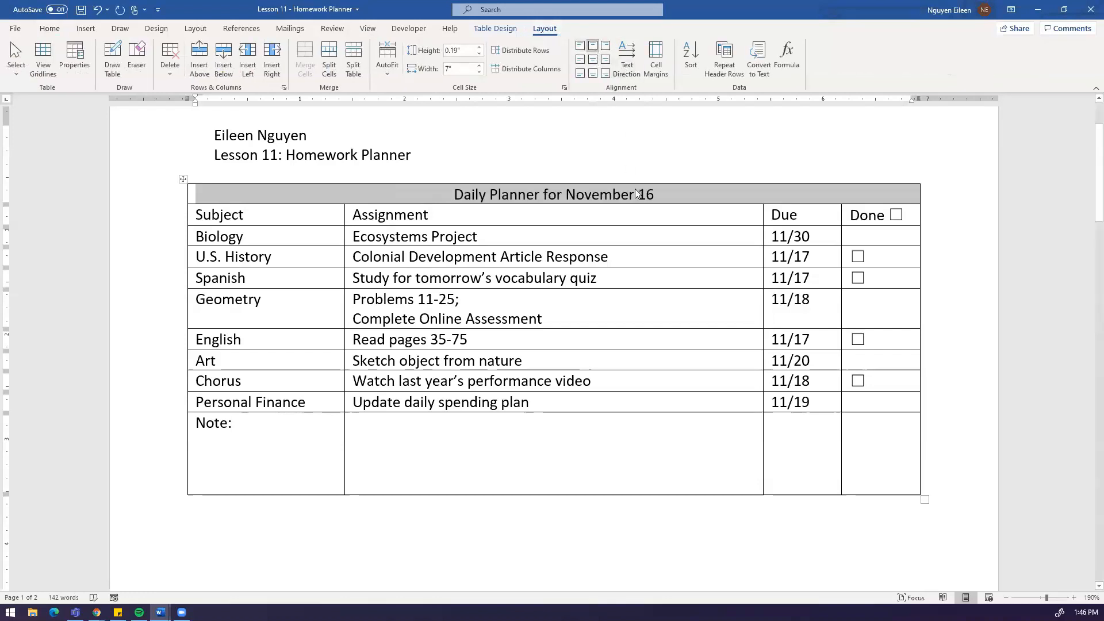
key("ctrl+l")
key("ctrl+e")
key("alt+Tab")
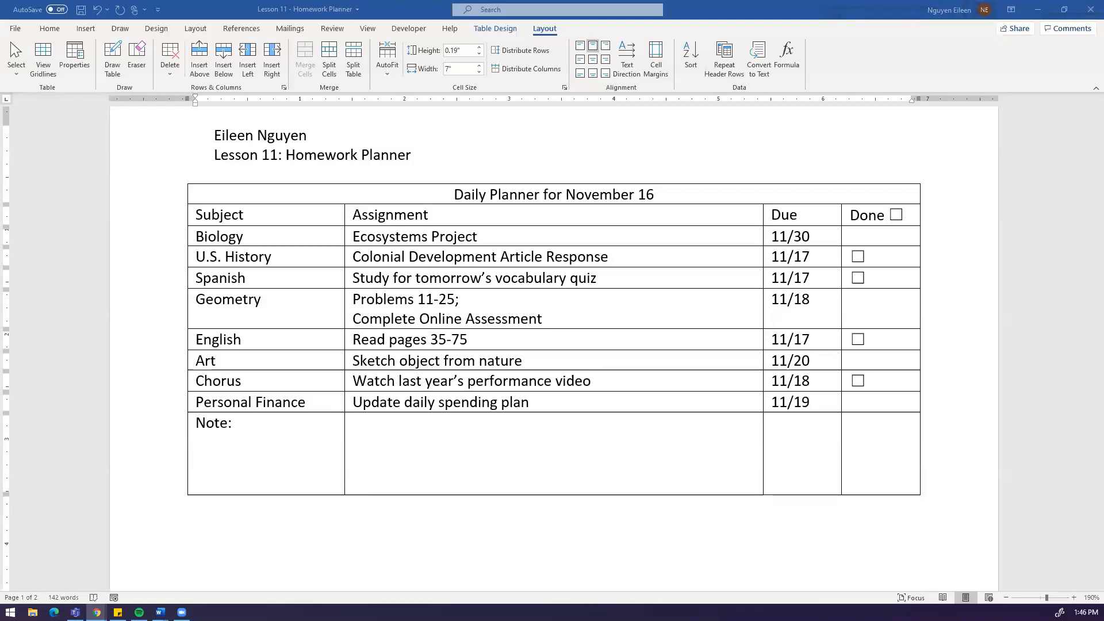
Step: Set the height of the merged title row to 0.5"
triple_click(418, 190)
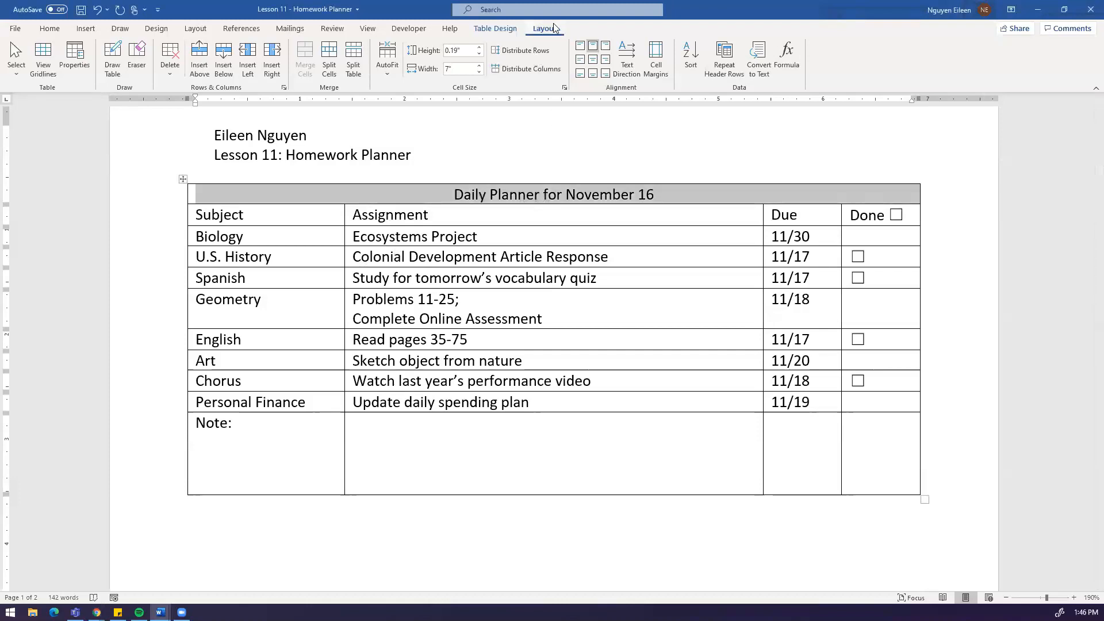
left_click(468, 52)
key("BackSpace")
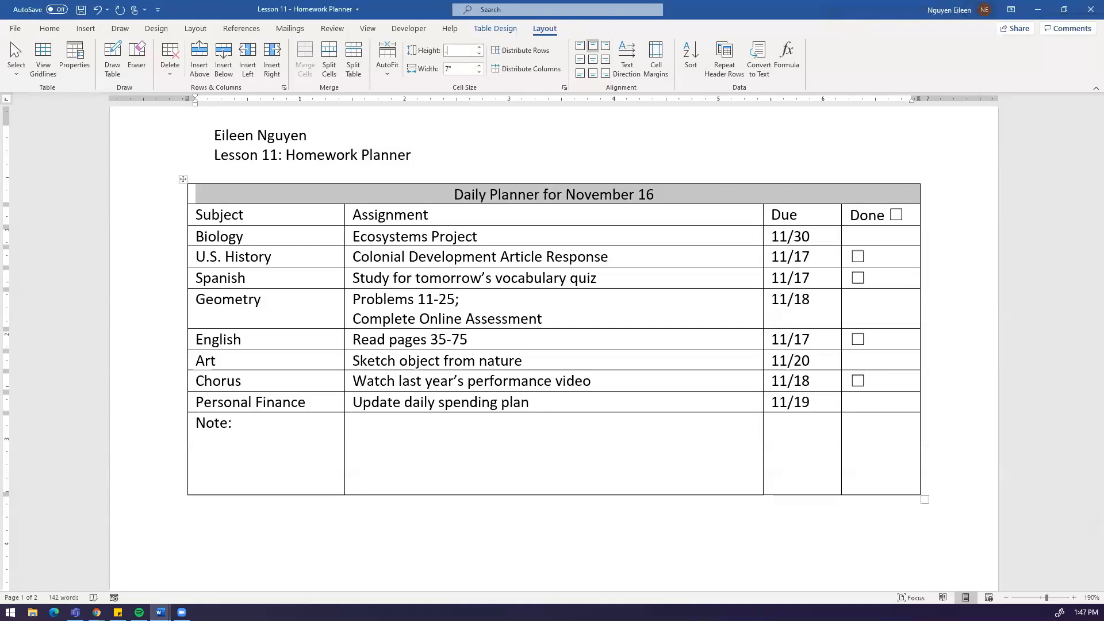
key("Return")
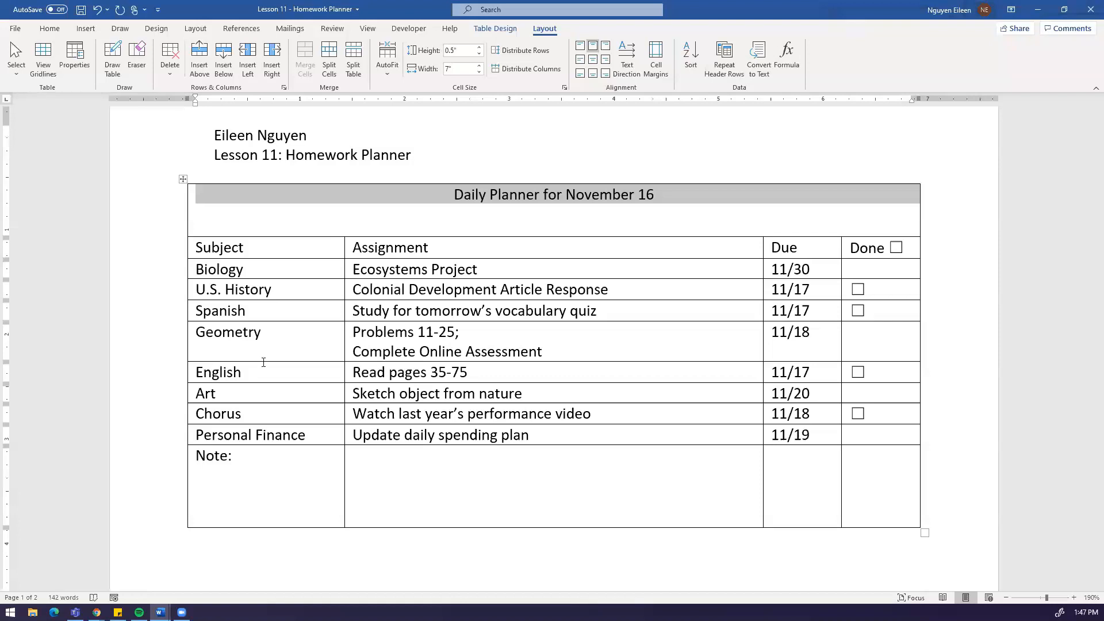
Step: Set the font size of the "Daily Planner for November 16" title to 18 pt
left_click(458, 177)
left_click(453, 196)
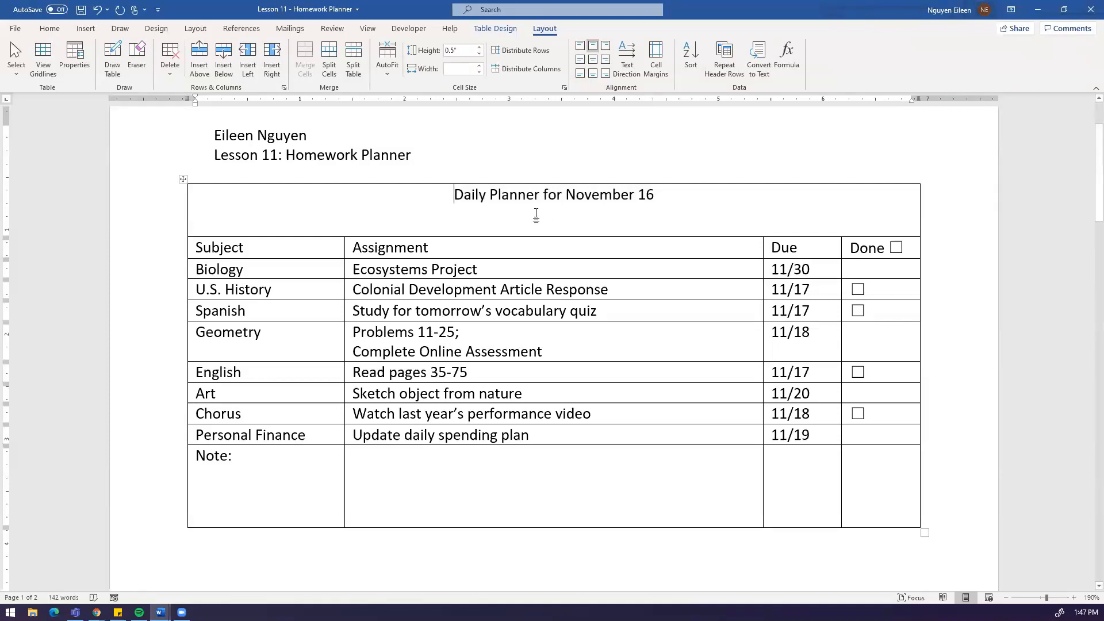
left_click_drag(461, 194, 638, 196)
left_click_drag(566, 196, 661, 199)
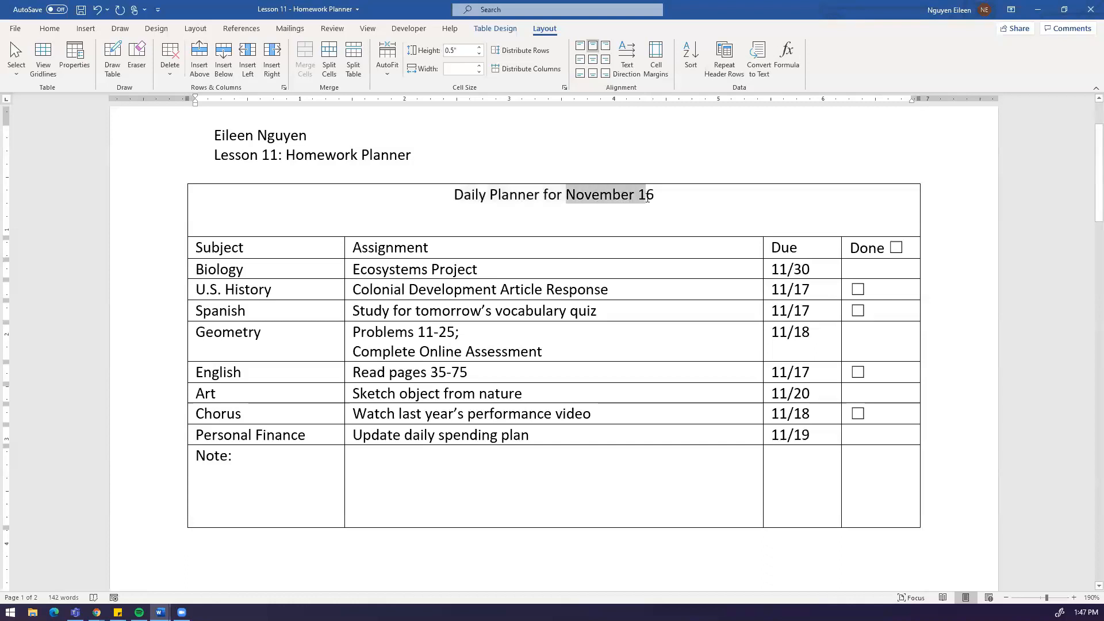
left_click(667, 199)
triple_click(528, 198)
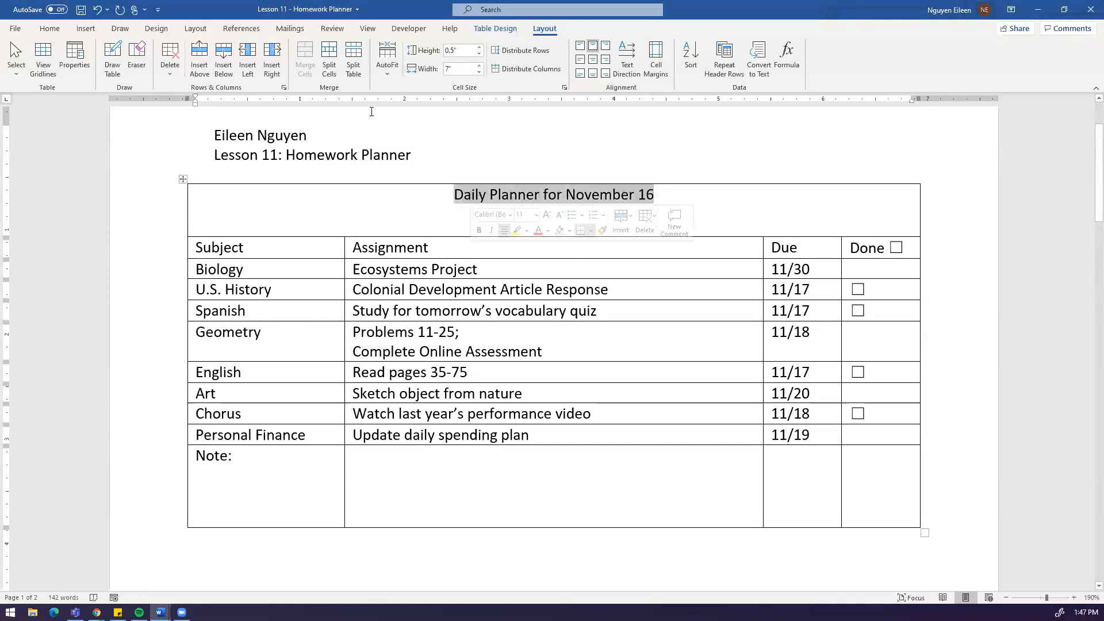
left_click(49, 29)
left_click(179, 51)
left_click(180, 158)
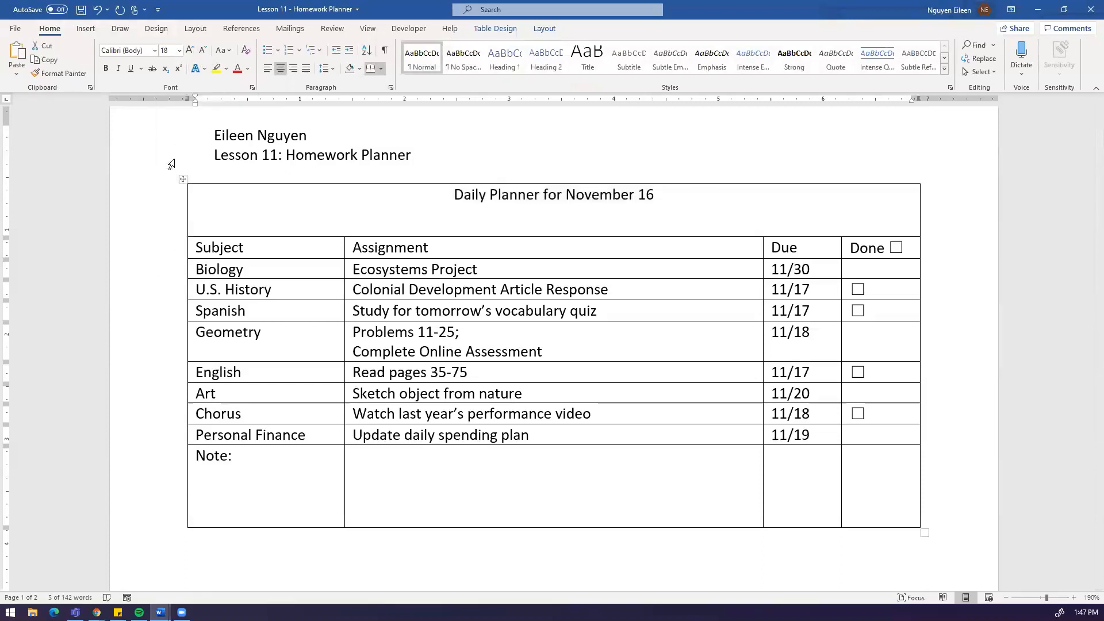
left_click(546, 229)
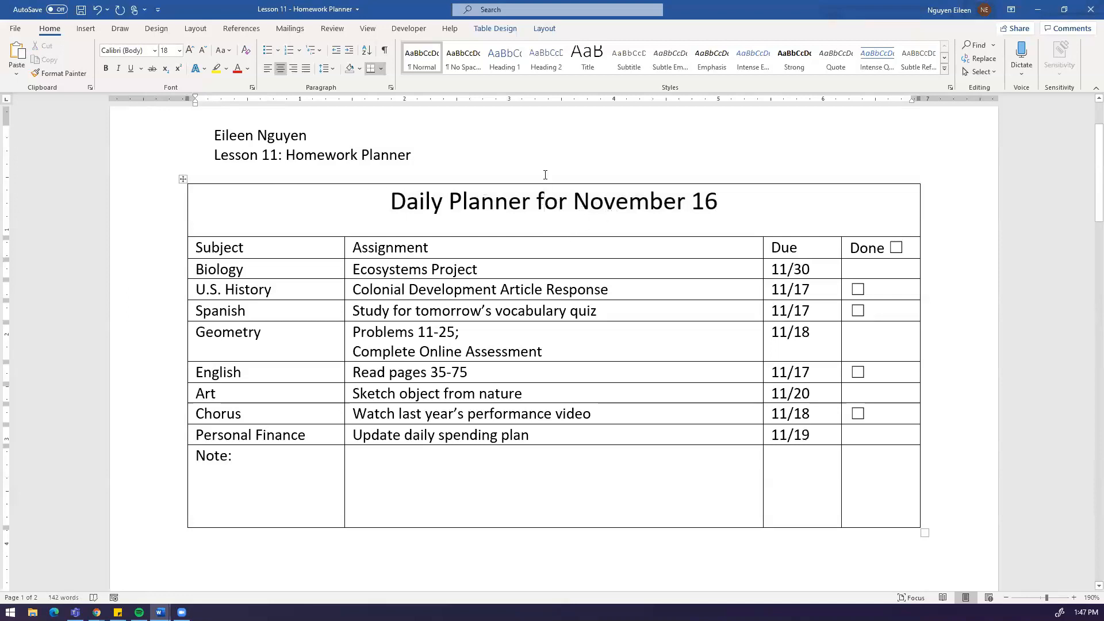
Step: Try several cell alignments on the "Daily Planner for November 16" title, ending with it centered horizontally and vertically in its row
left_click(542, 30)
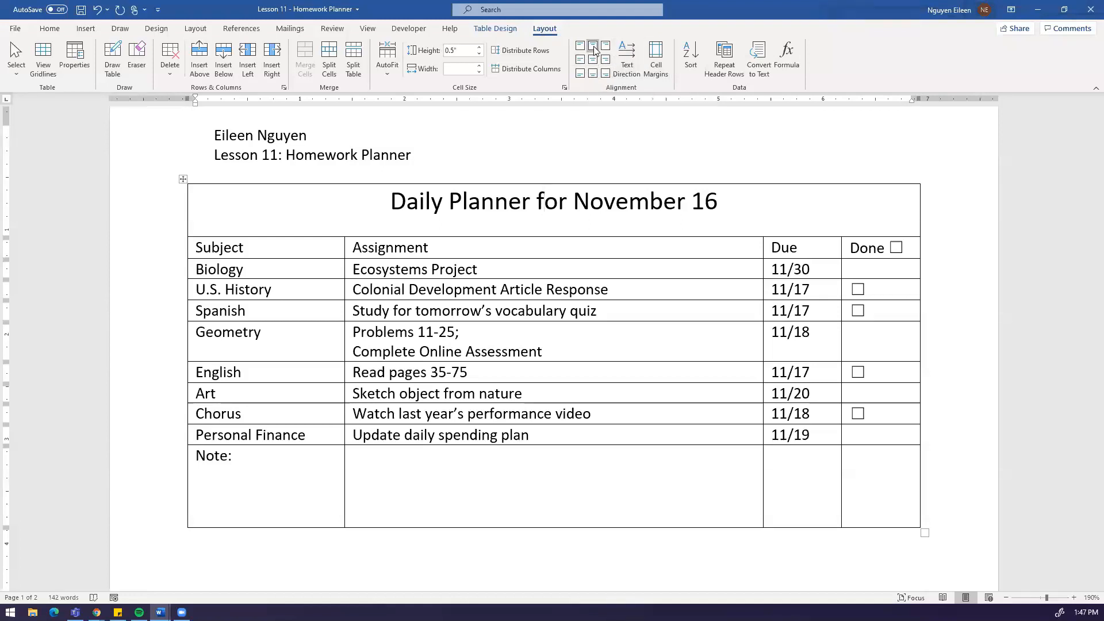
left_click(593, 74)
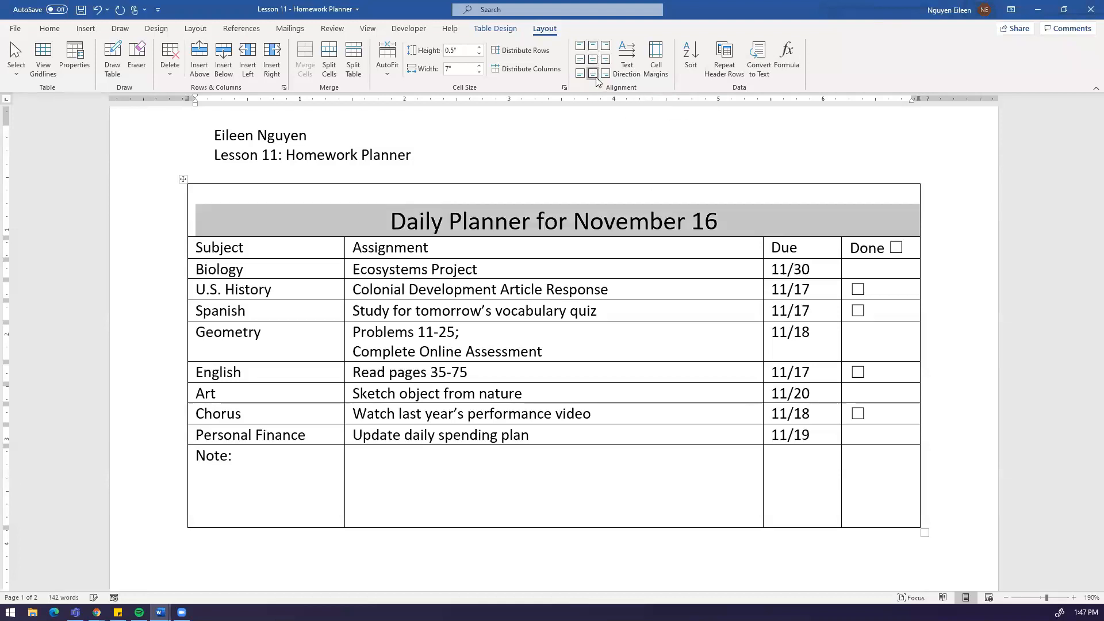
left_click(606, 74)
left_click(580, 74)
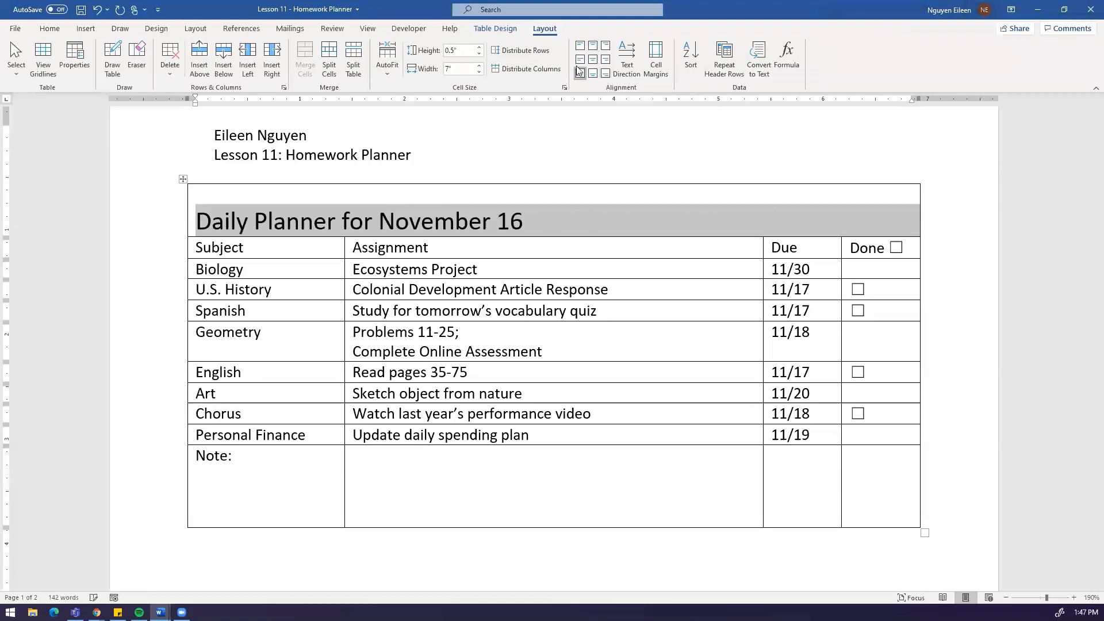
left_click(580, 59)
left_click(581, 45)
left_click(593, 45)
left_click(606, 45)
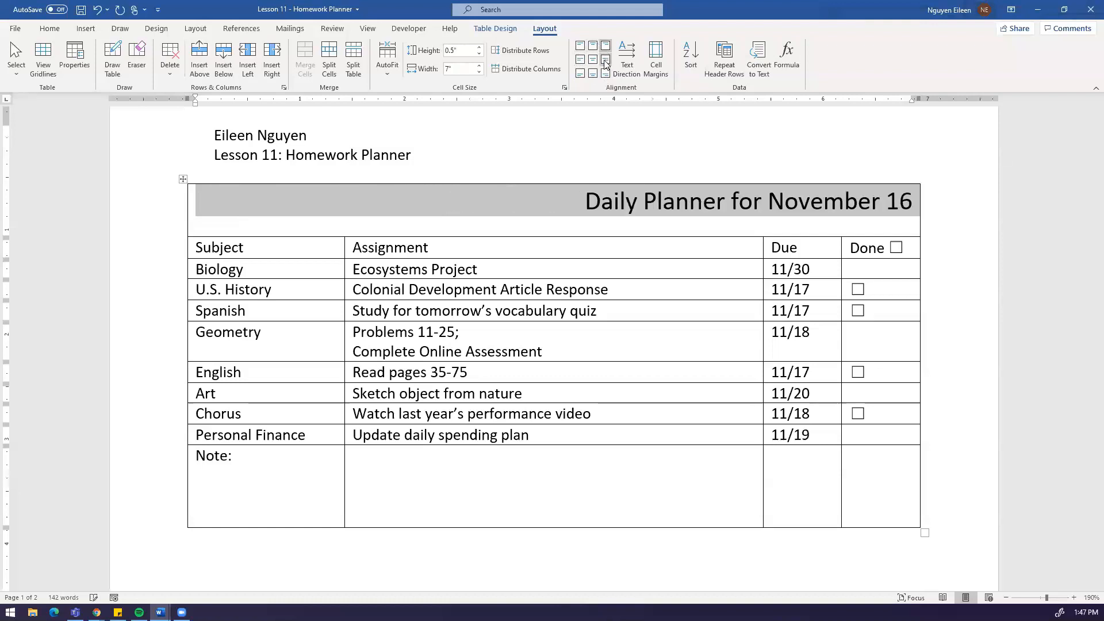
left_click(593, 59)
left_click(597, 216)
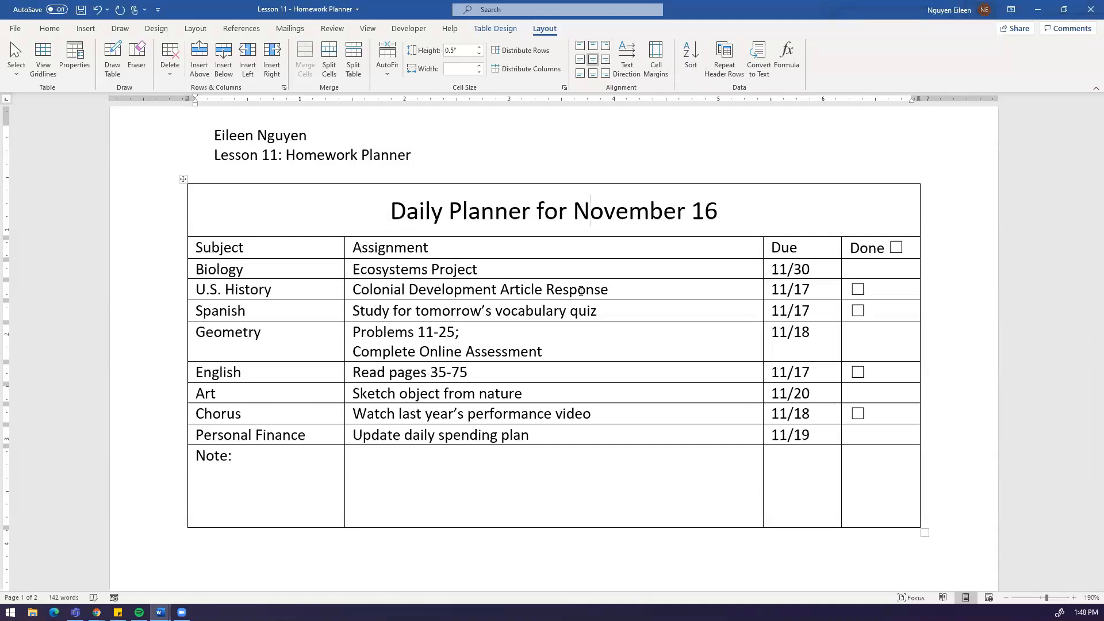
Step: Shade the "Daily Planner for November 16" title row with the light gray theme color
left_click(572, 213)
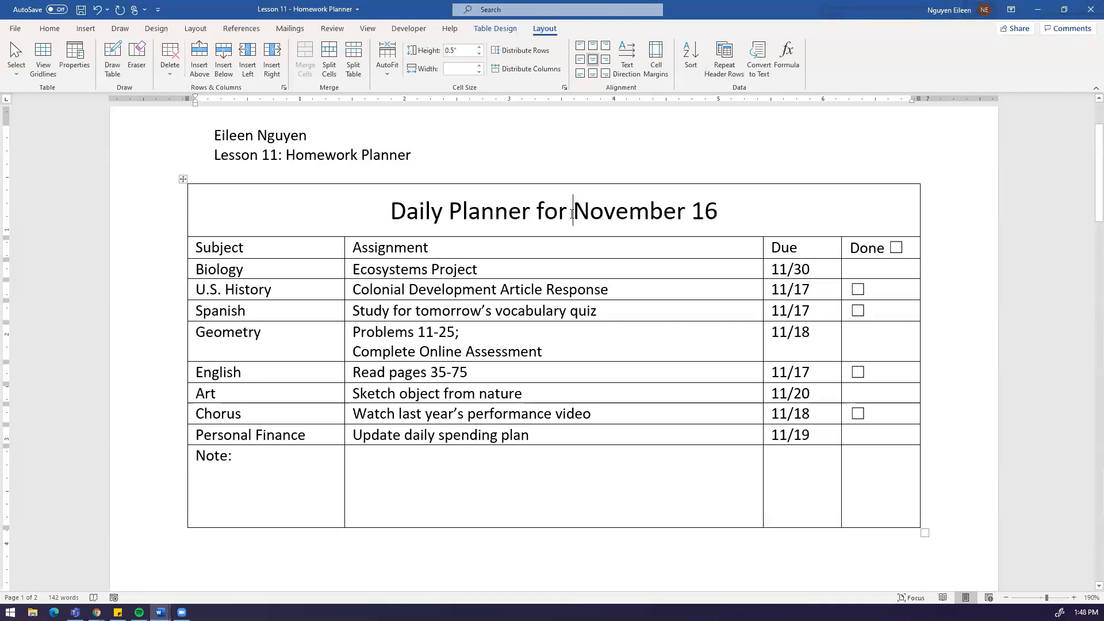
left_click(497, 30)
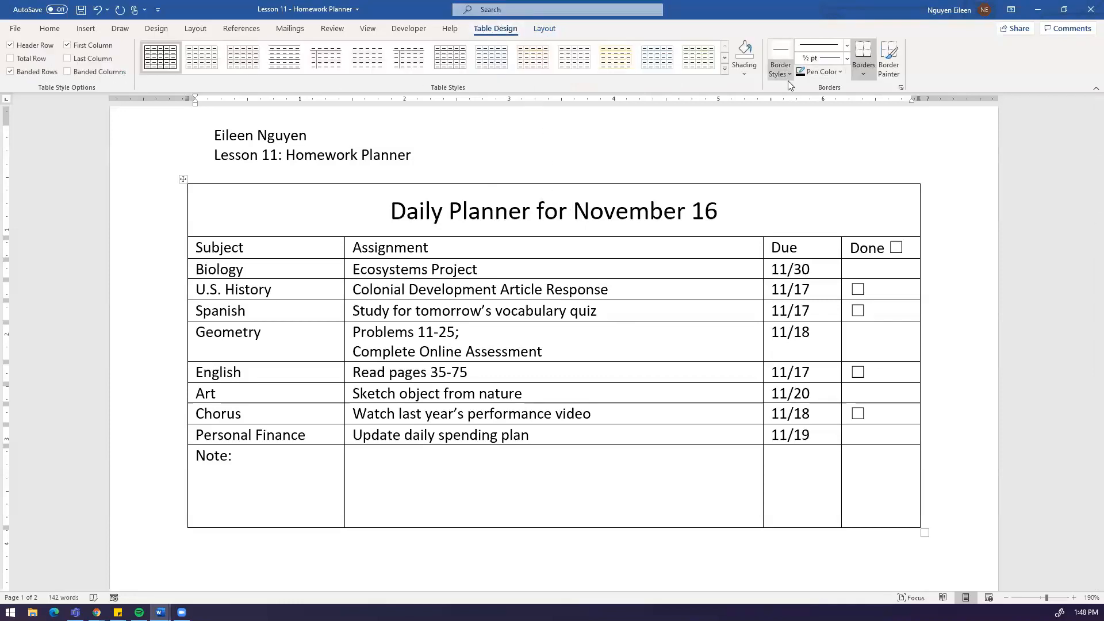
left_click(750, 74)
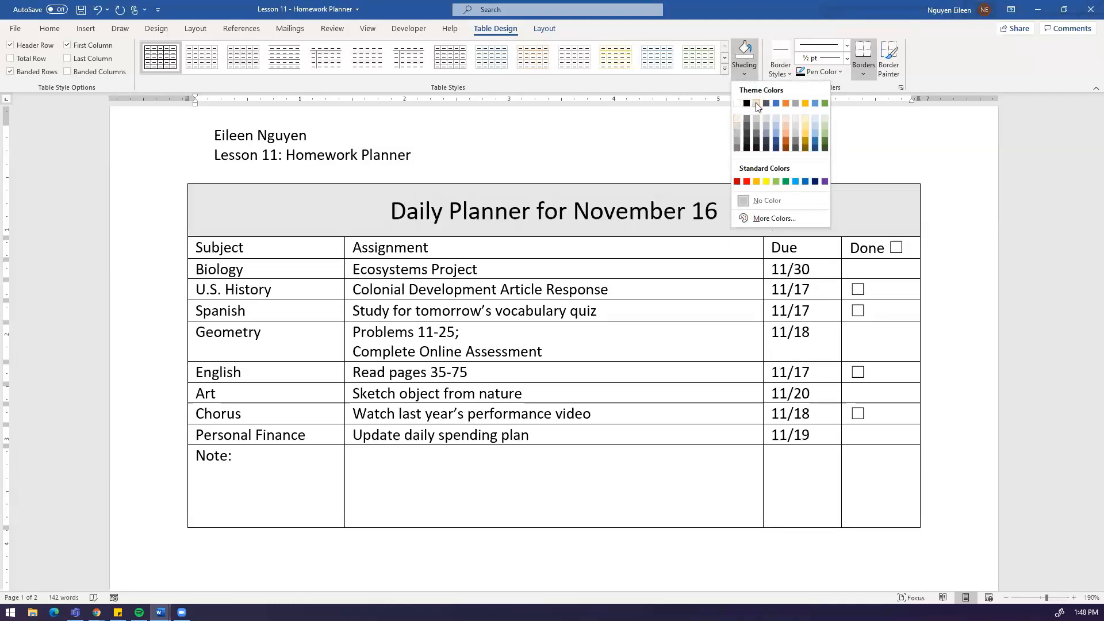
left_click(757, 107)
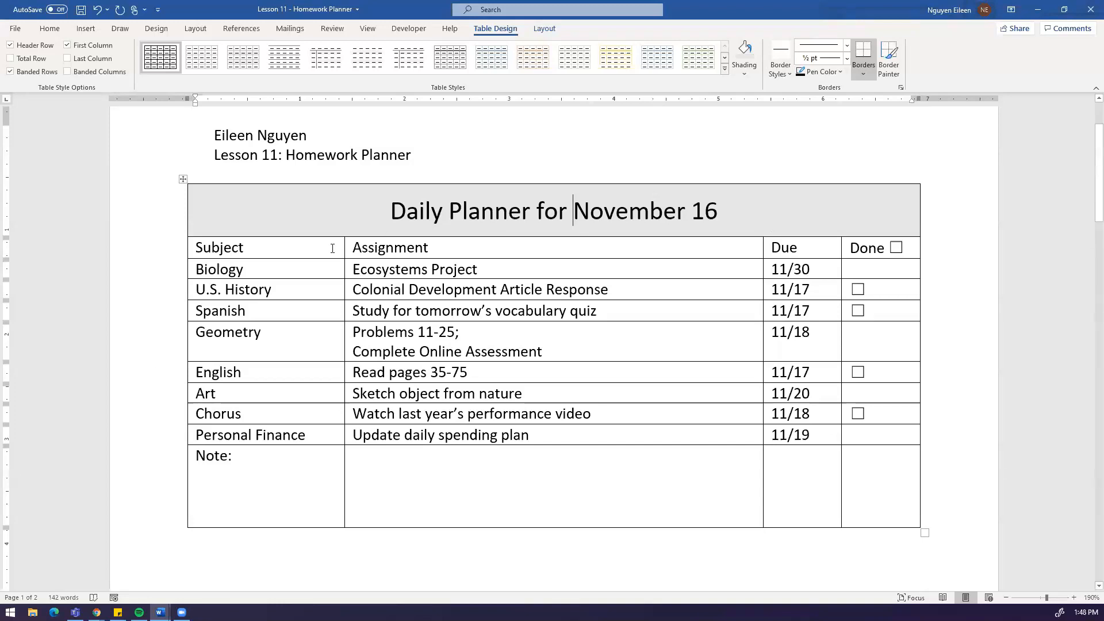
Step: Bold the Subject, Assignment, Due and Done headings in the table's second row
left_click(293, 246)
left_click_drag(407, 257, 792, 266)
left_click_drag(716, 266, 722, 242)
left_click_drag(273, 249, 868, 257)
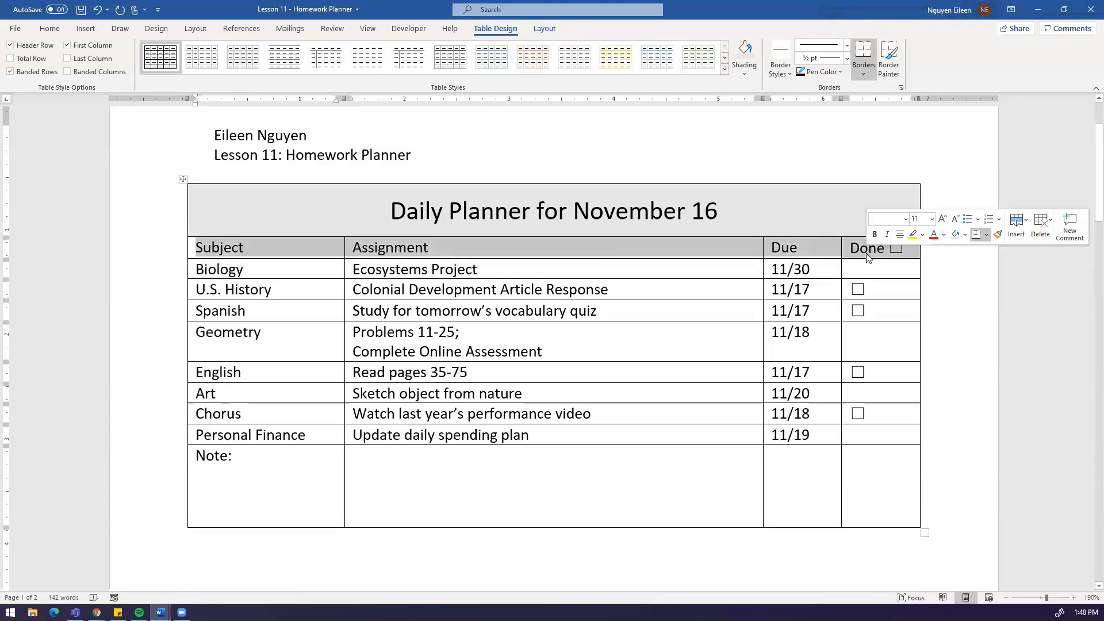
key("ctrl+b")
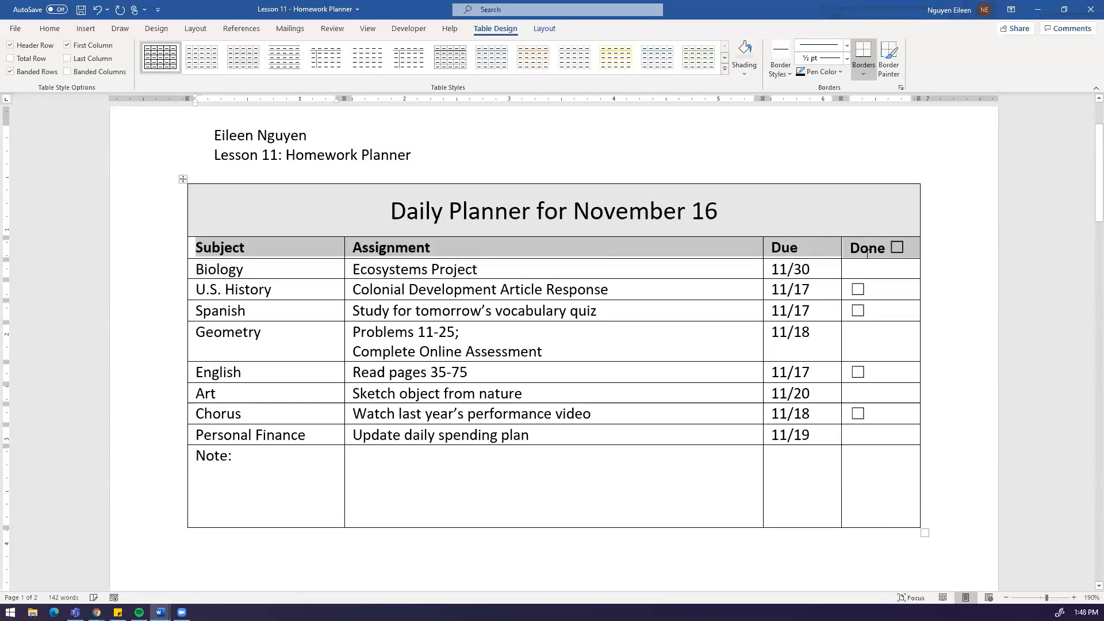
left_click(65, 29)
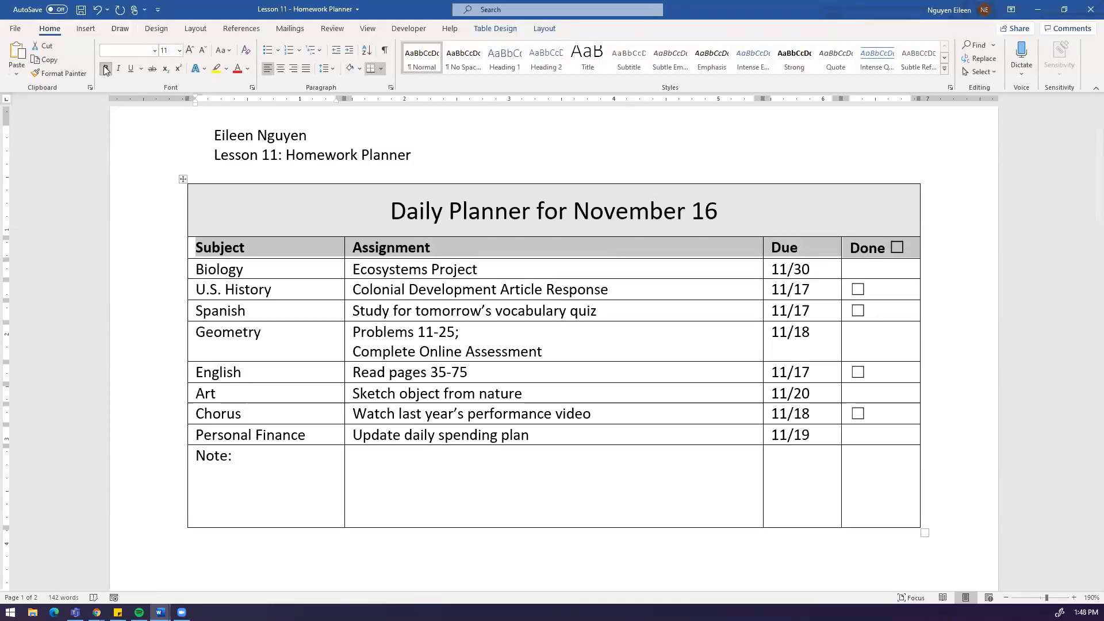
left_click(550, 254)
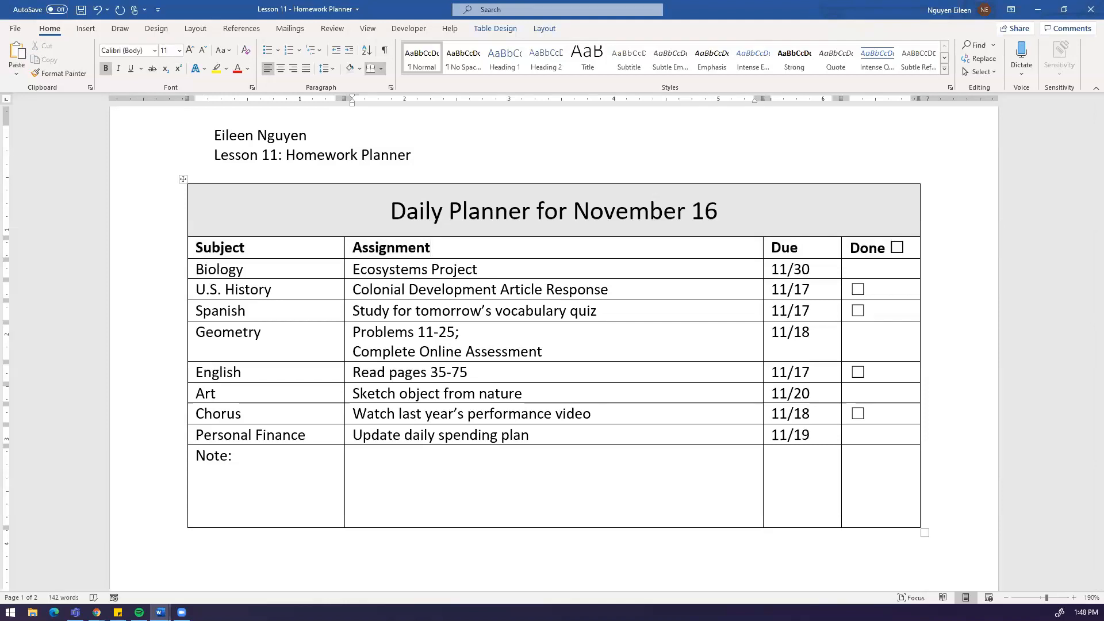
Step: Set the height of the Subject, Assignment, Due and Done heading row to 0.5"
left_click(255, 255)
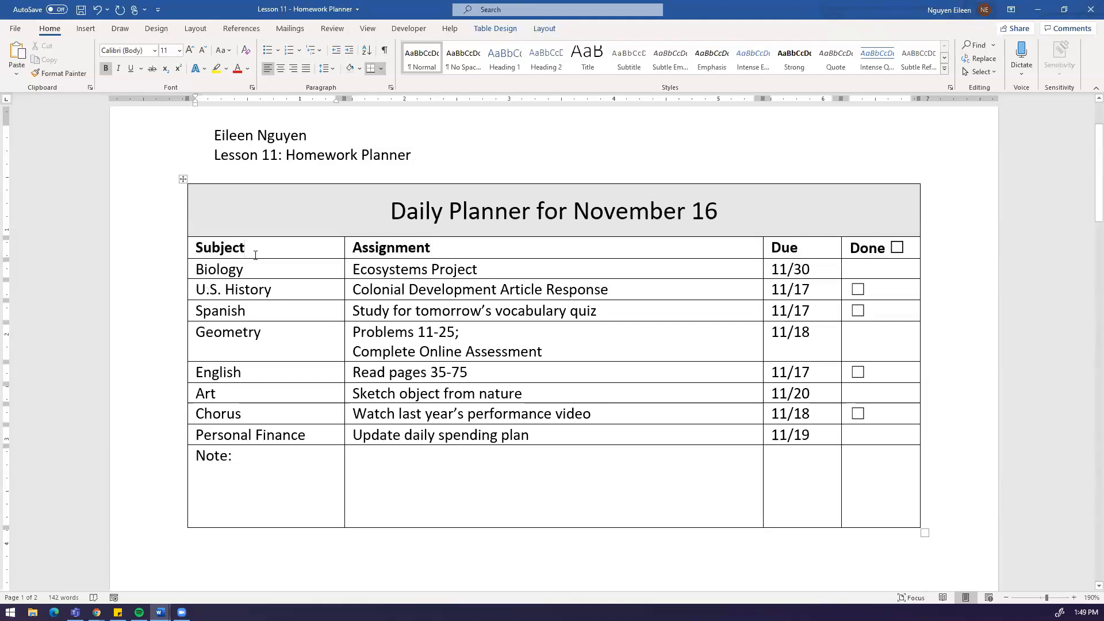
left_click(545, 29)
left_click(463, 50)
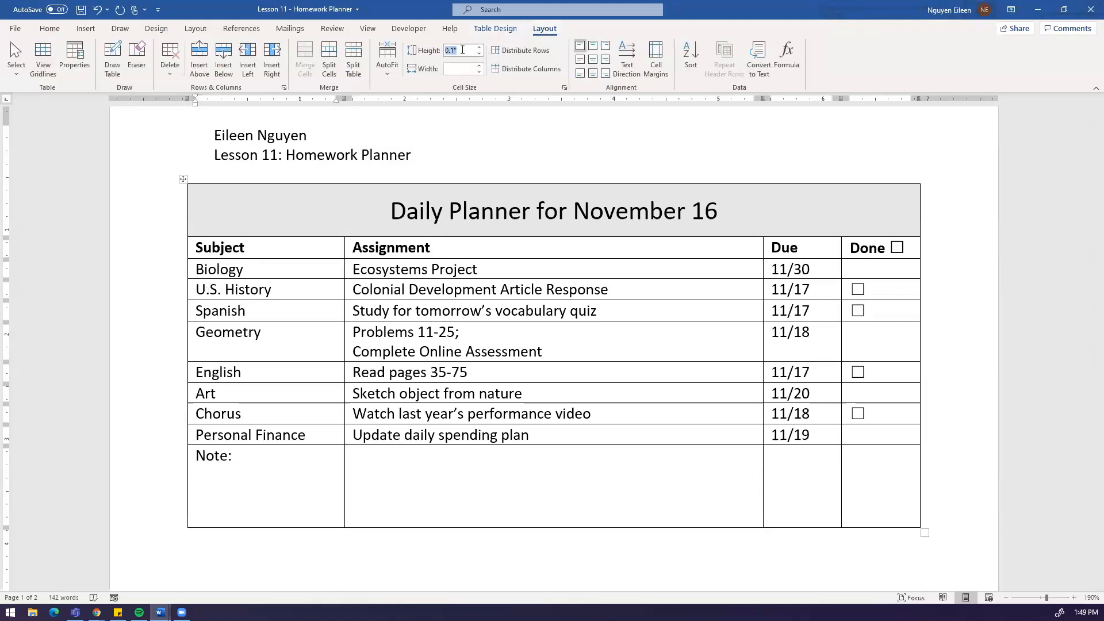
type(".5")
key("Return")
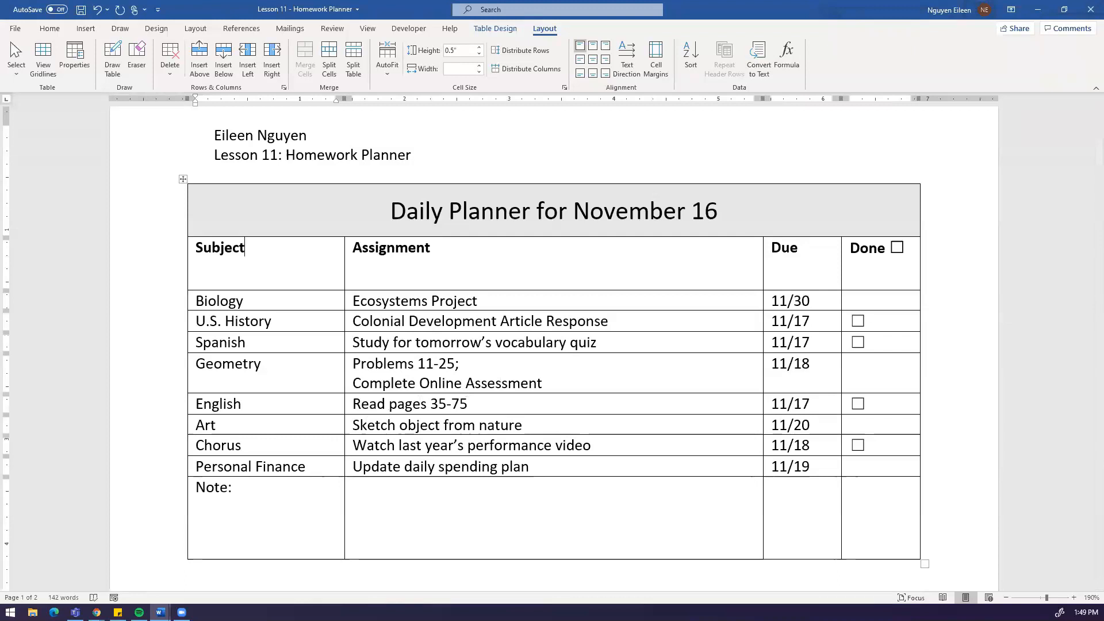
Step: Center the four column headings horizontally and vertically in their cells
mouse_move(870, 270)
left_mouse_down()
mouse_move(707, 253)
mouse_move(288, 243)
left_mouse_up()
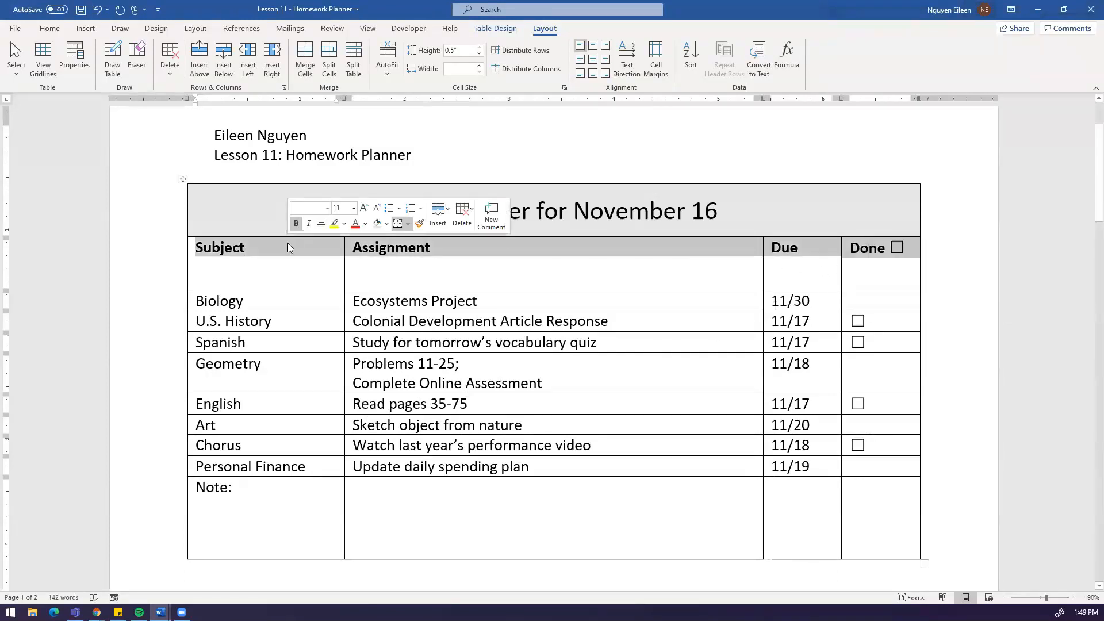
left_click(593, 60)
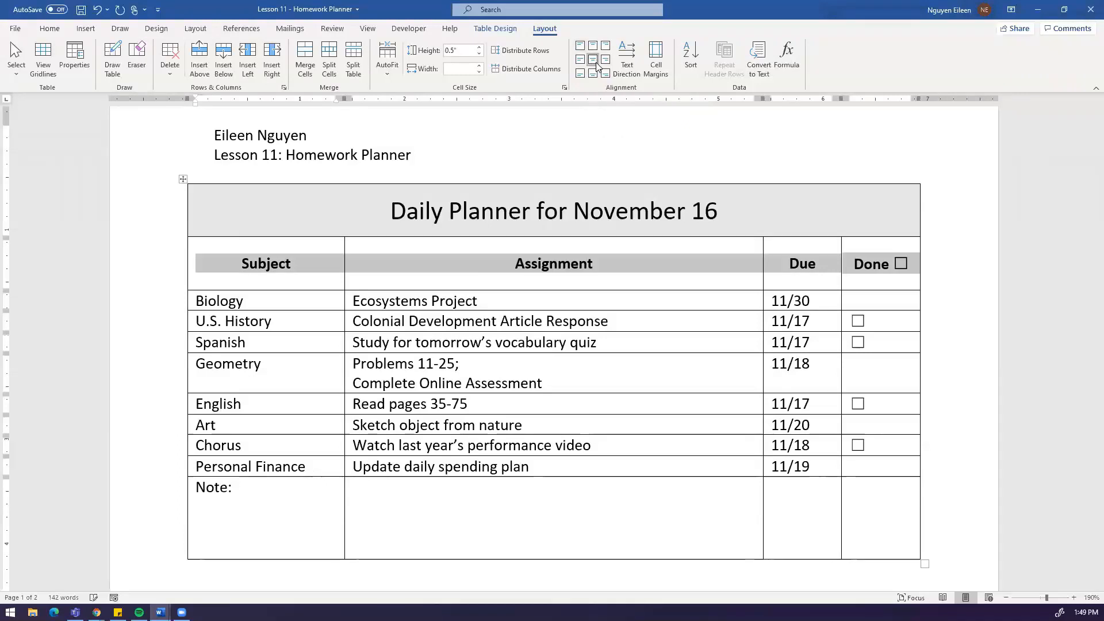
left_click(617, 271)
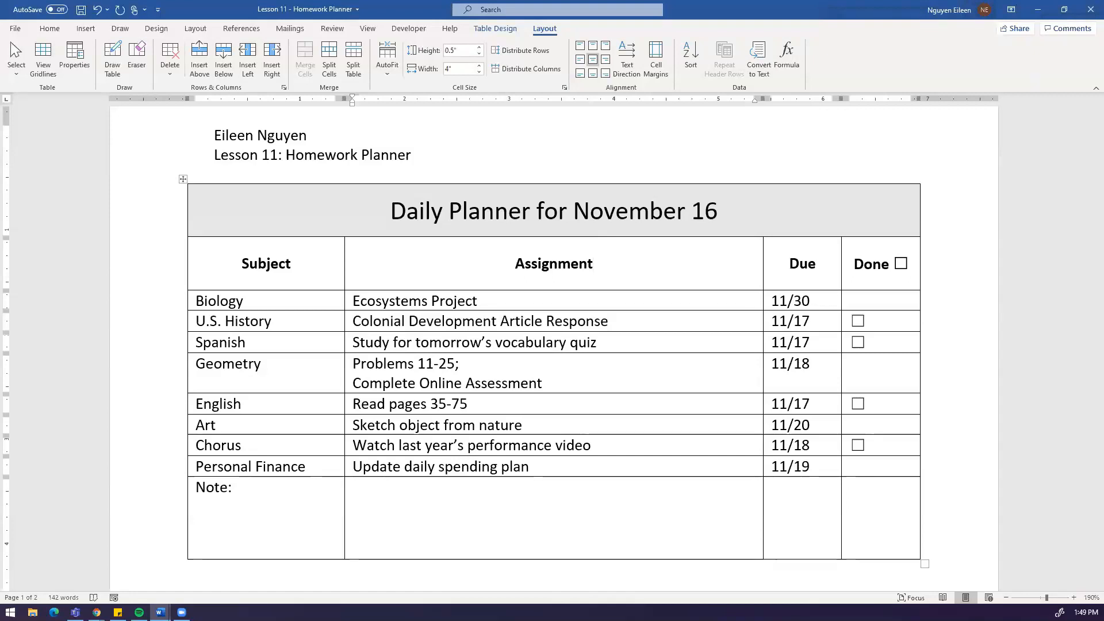
Step: Set the height of the table's last row, which starts with "Note:", to 1.5"
left_click(464, 521)
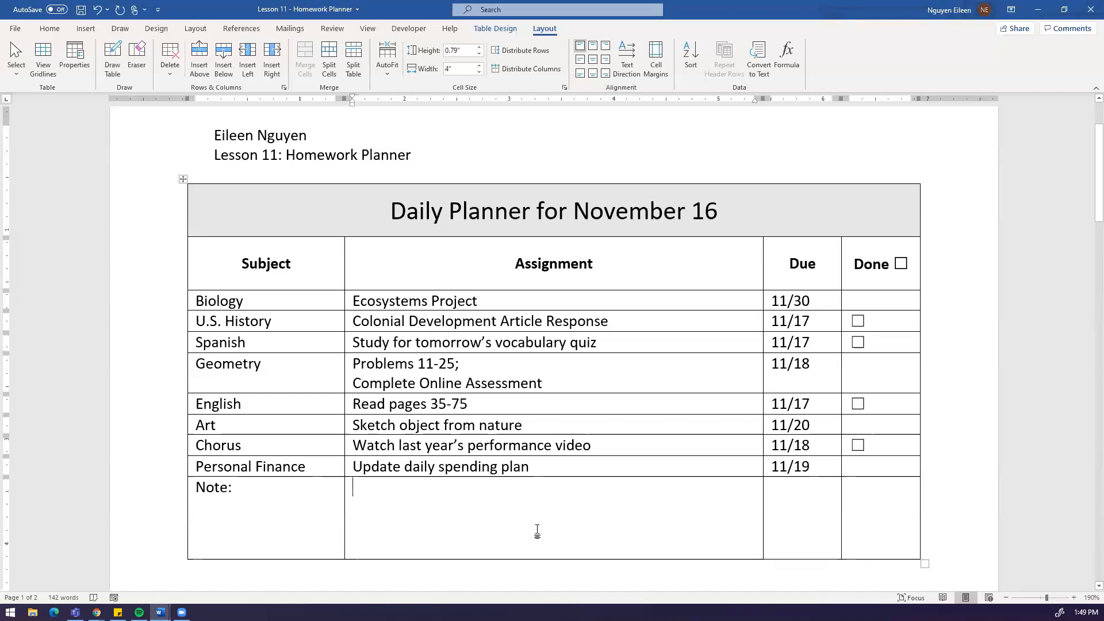
left_click(310, 509)
left_click_drag(390, 516, 448, 520)
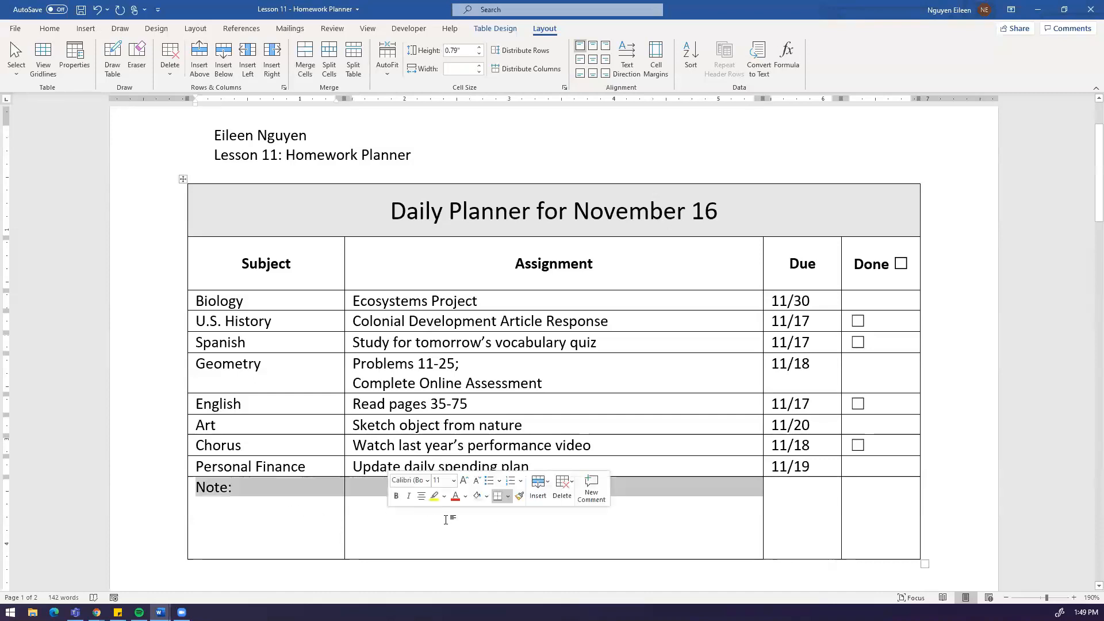
left_click(659, 504)
left_click(899, 493)
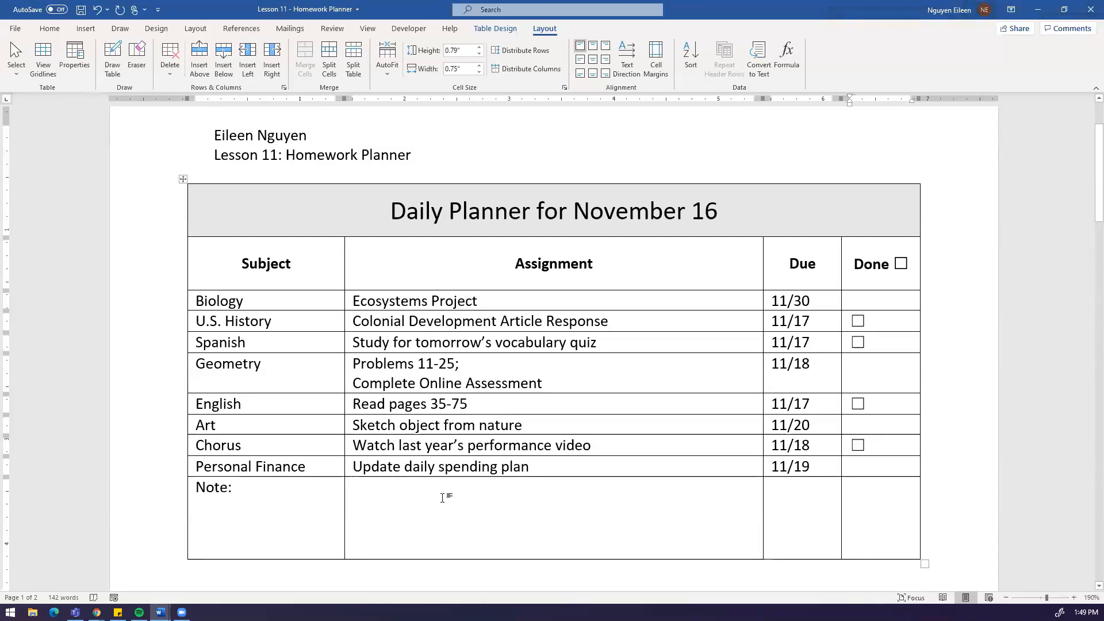
left_click(466, 50)
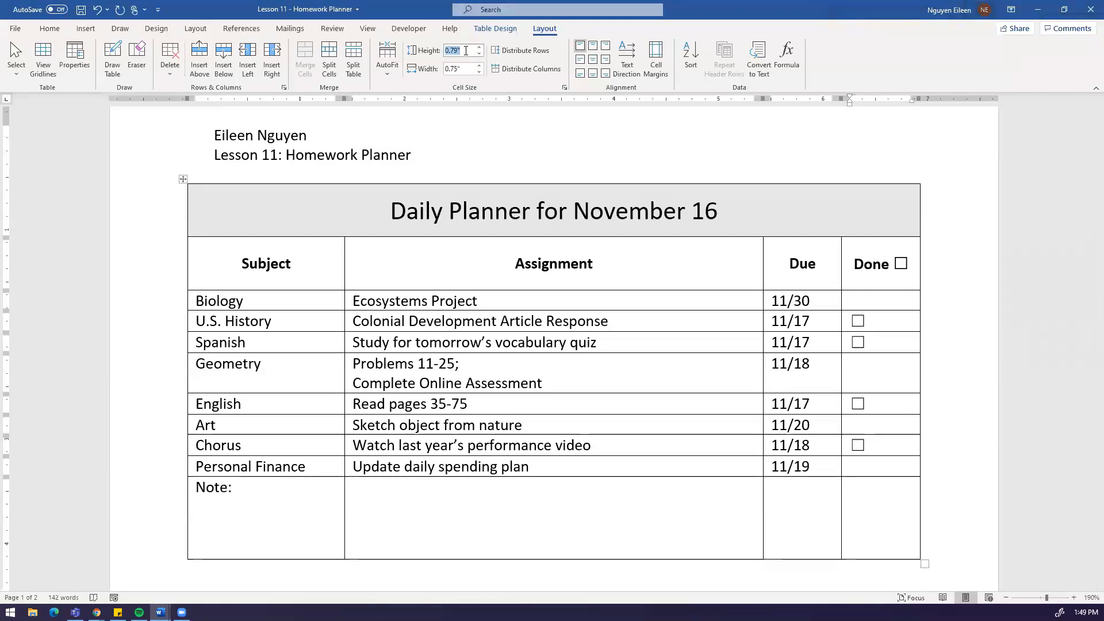
type(".")
key("BackSpace")
type("1.5")
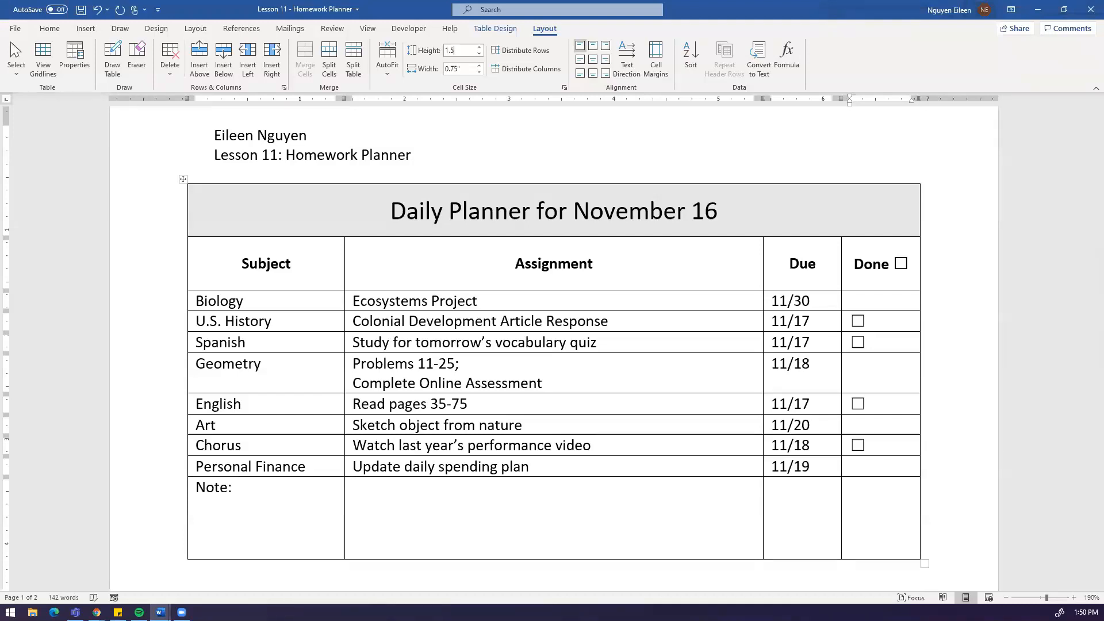
key("Return")
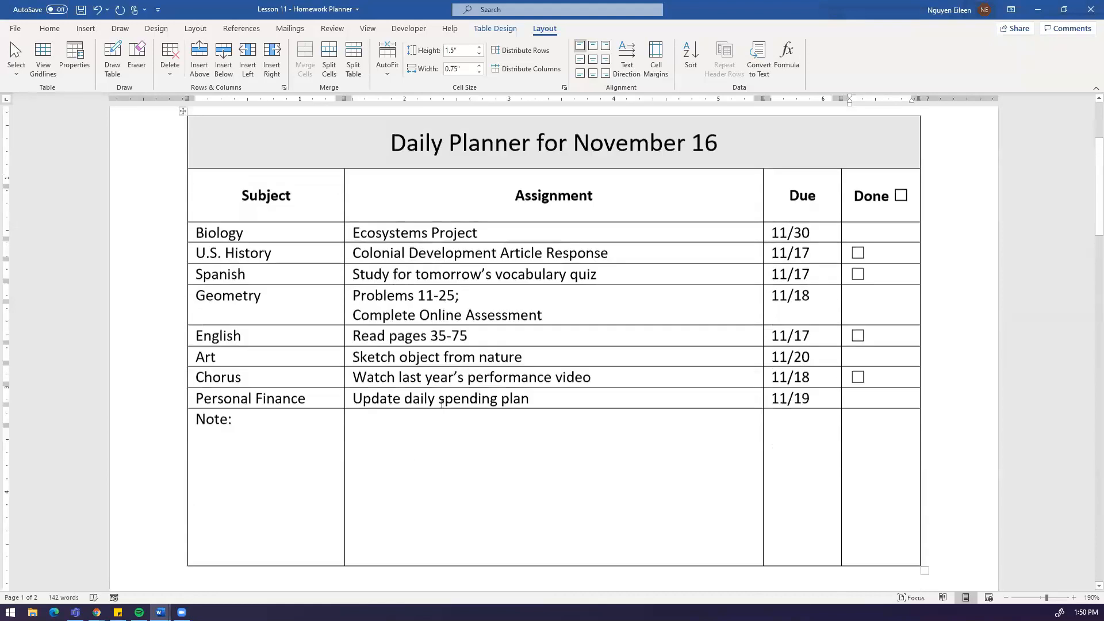
left_click(540, 560)
scroll(541, 560, "down", 3)
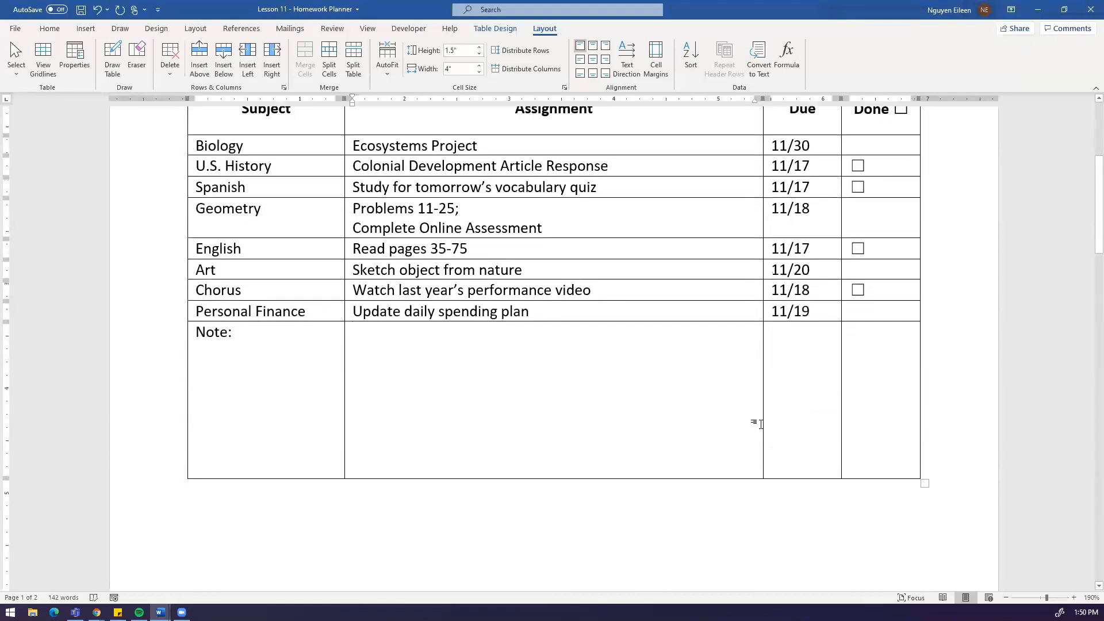
left_click_drag(880, 368, 286, 365)
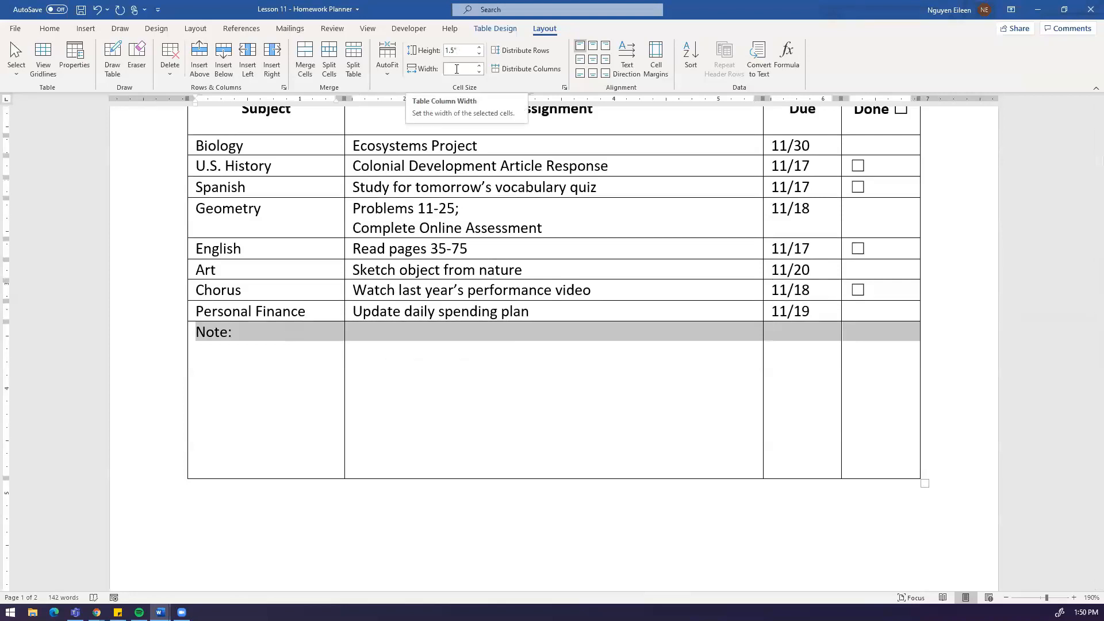
left_click(493, 482)
left_click(244, 373)
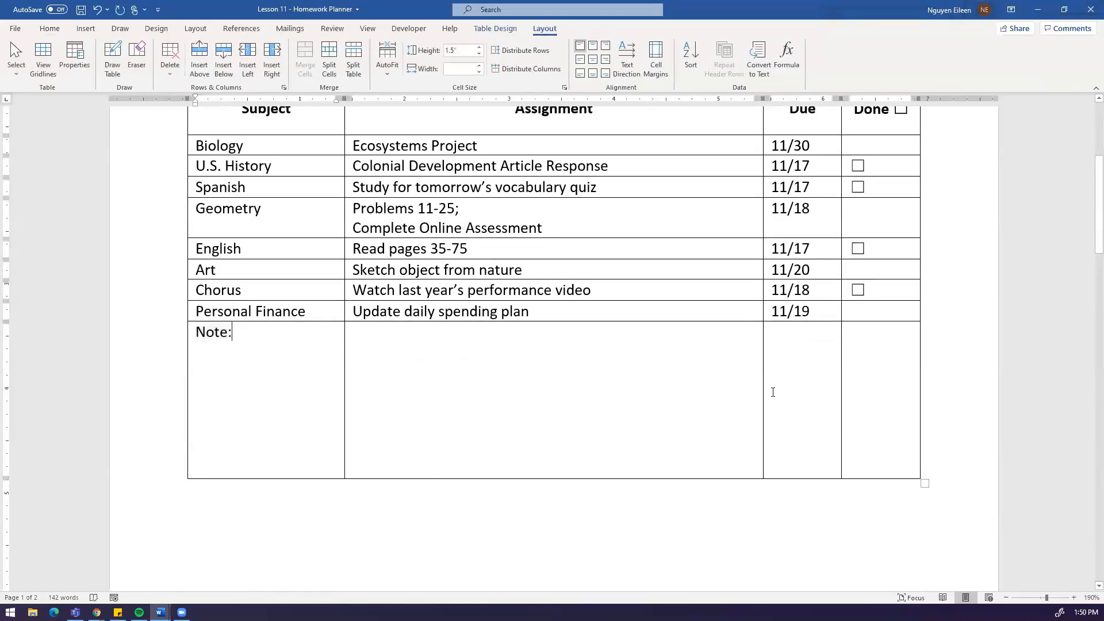
left_click_drag(827, 375, 296, 331)
left_click(469, 51)
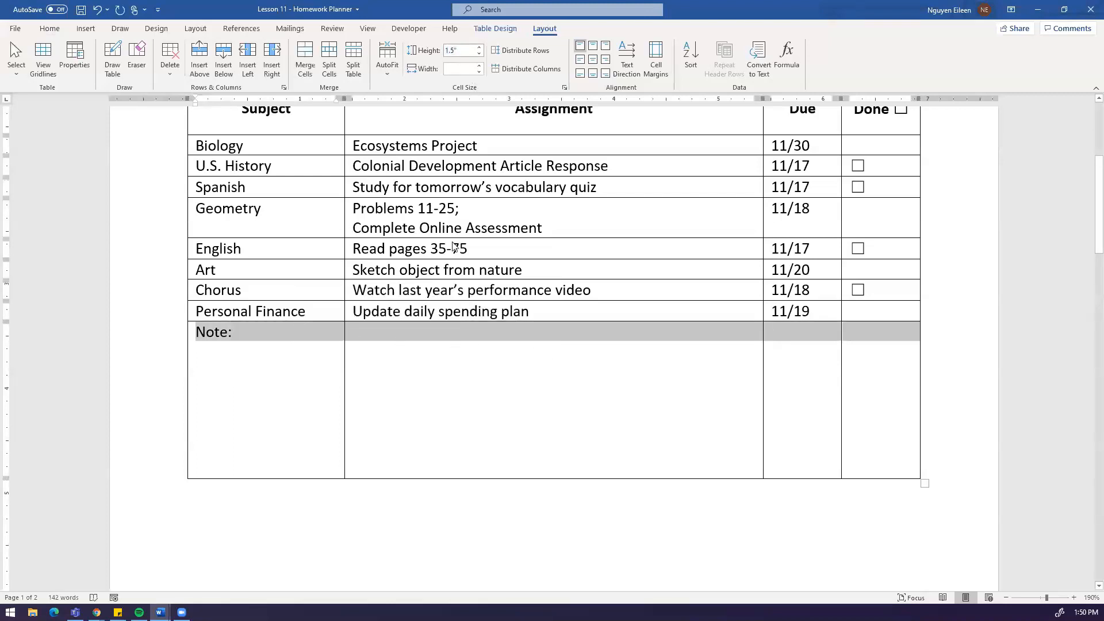
left_click(469, 412)
scroll(471, 391, "up", 1)
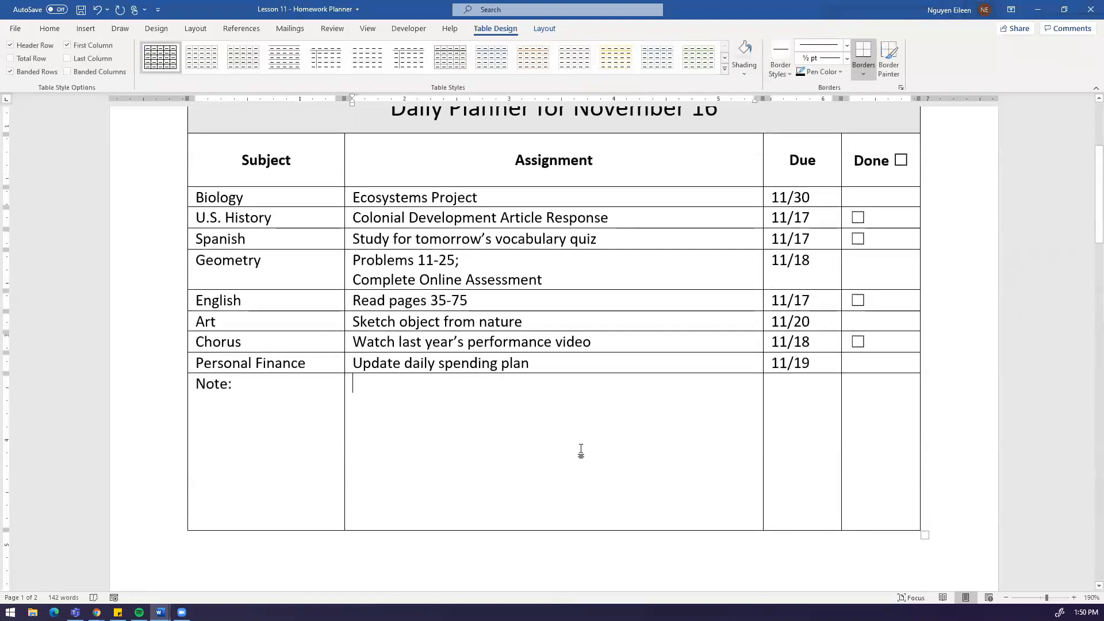
scroll(446, 402, "up", 1)
scroll(437, 385, "down", 1)
Step: Check the finished example on page 2 and merge all four cells of the "Note:" row into one cell
left_click(326, 385)
left_click(547, 29)
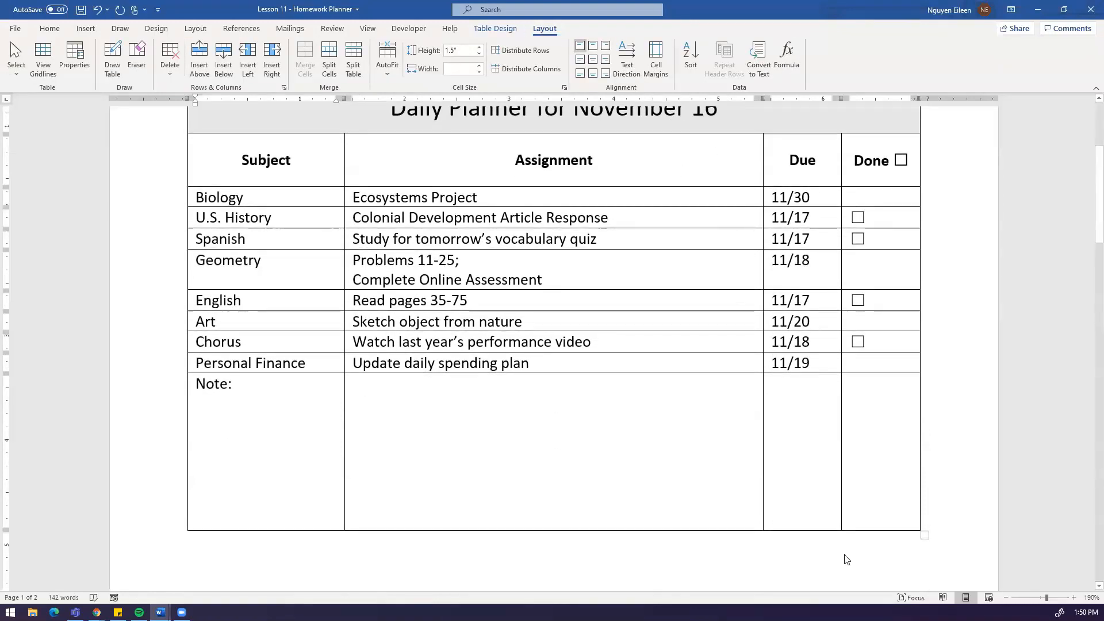
scroll(575, 390, "down", 7)
scroll(575, 391, "up", 6)
scroll(576, 391, "down", 15)
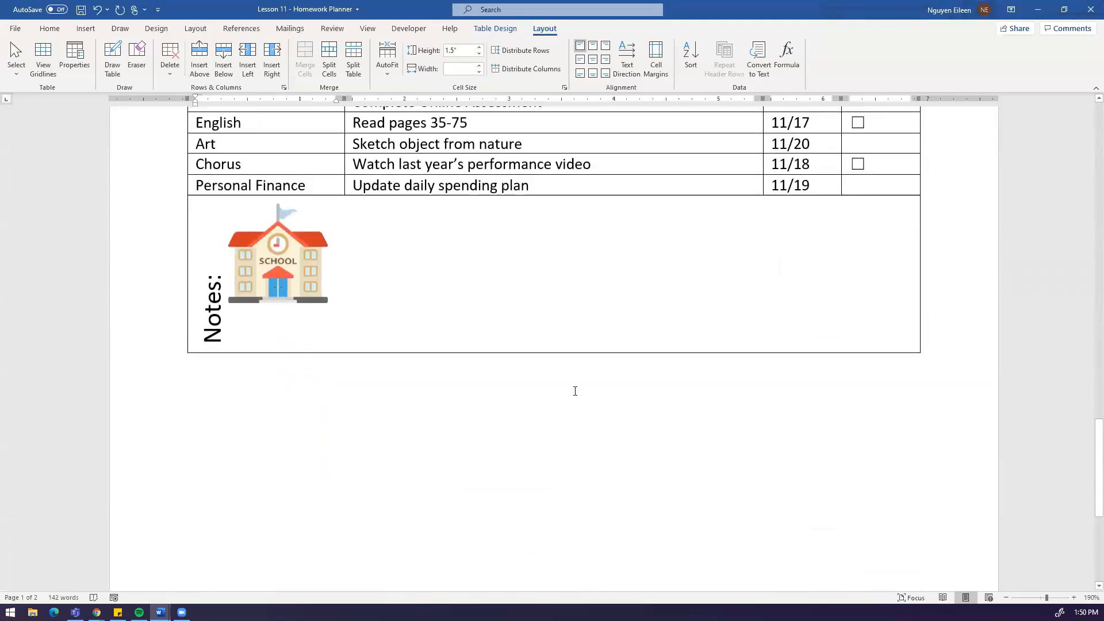
scroll(574, 390, "down", 3)
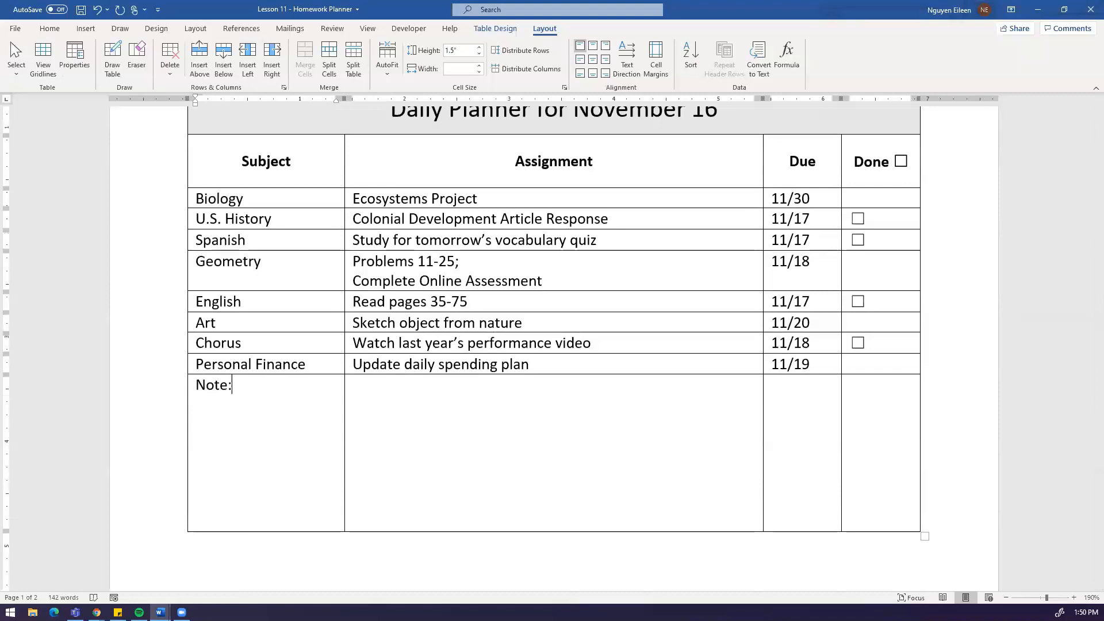
left_click_drag(858, 420, 292, 389)
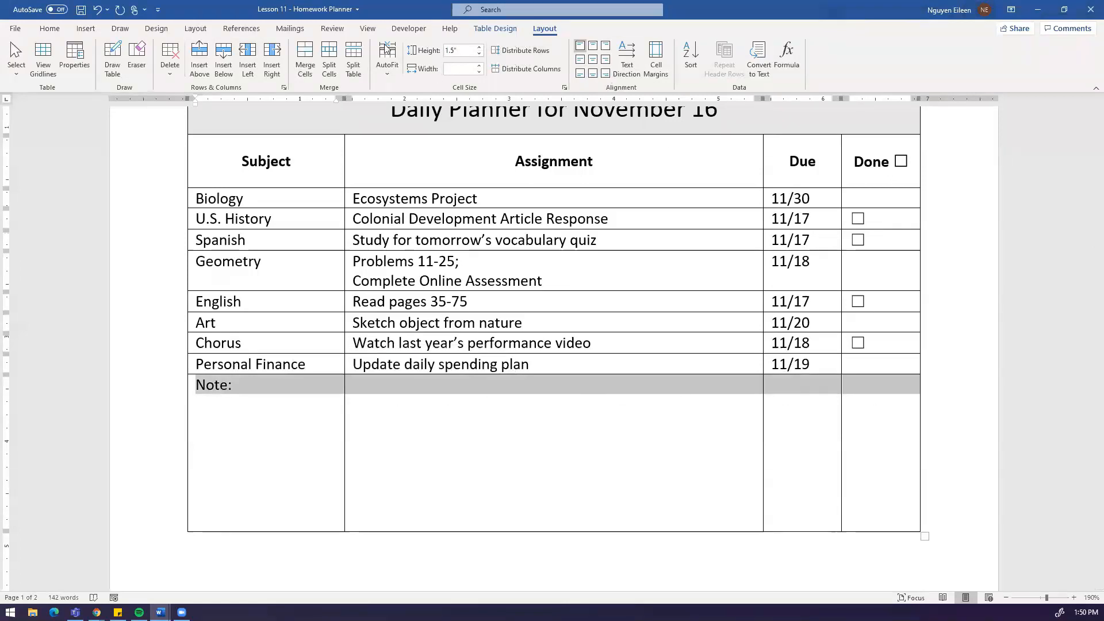
left_click(300, 60)
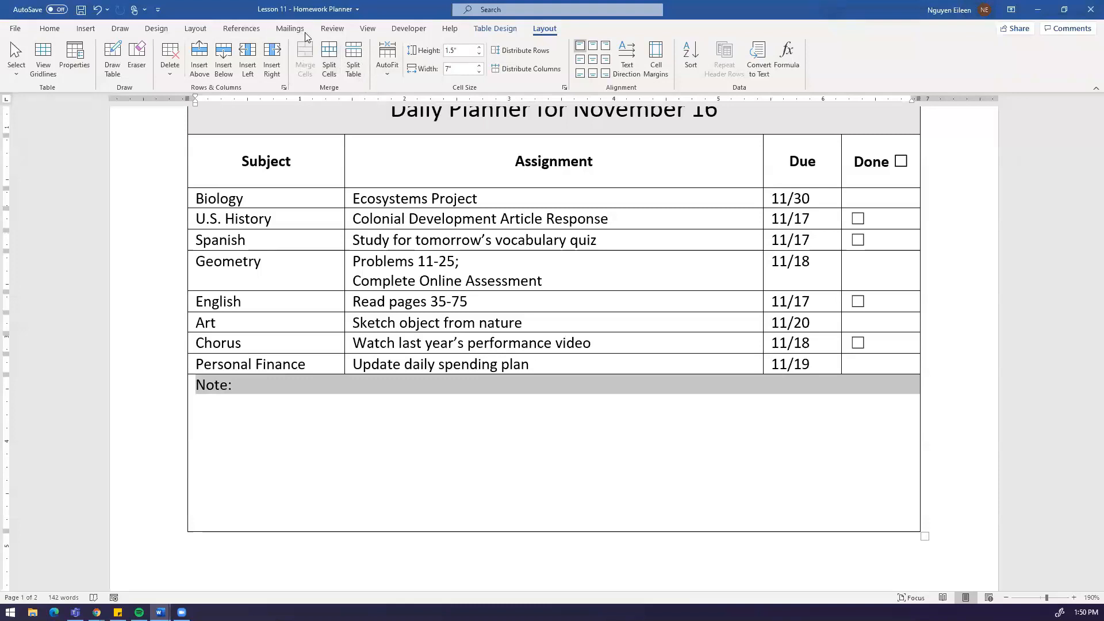
Step: Rotate the text direction of "Note:" in the merged last row so that it reads vertically downward
left_click(414, 426)
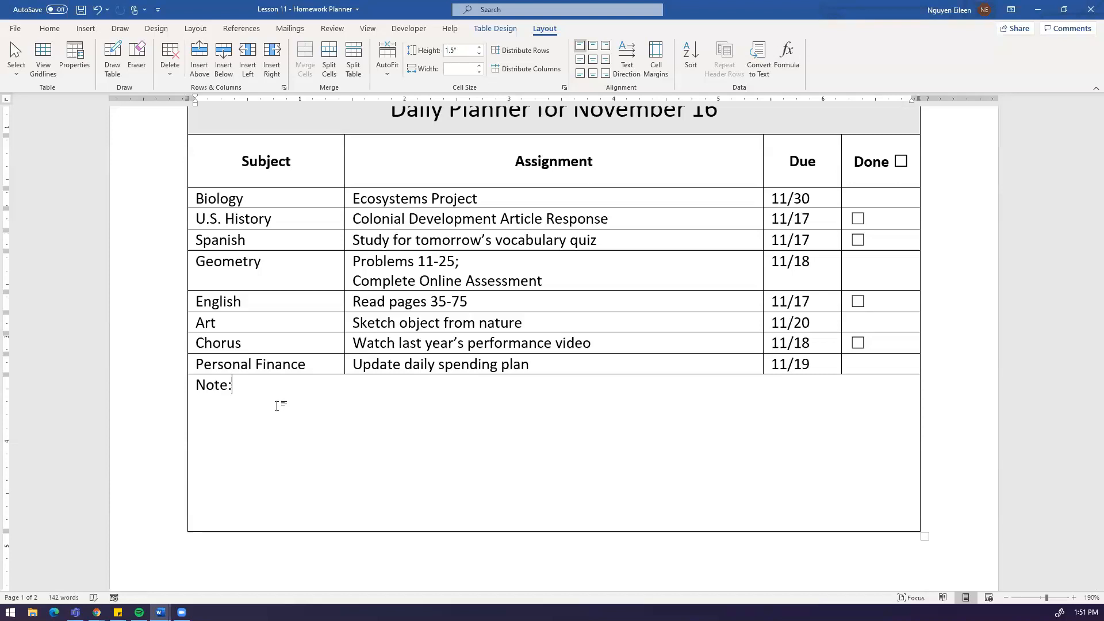
scroll(673, 136, "up", 1)
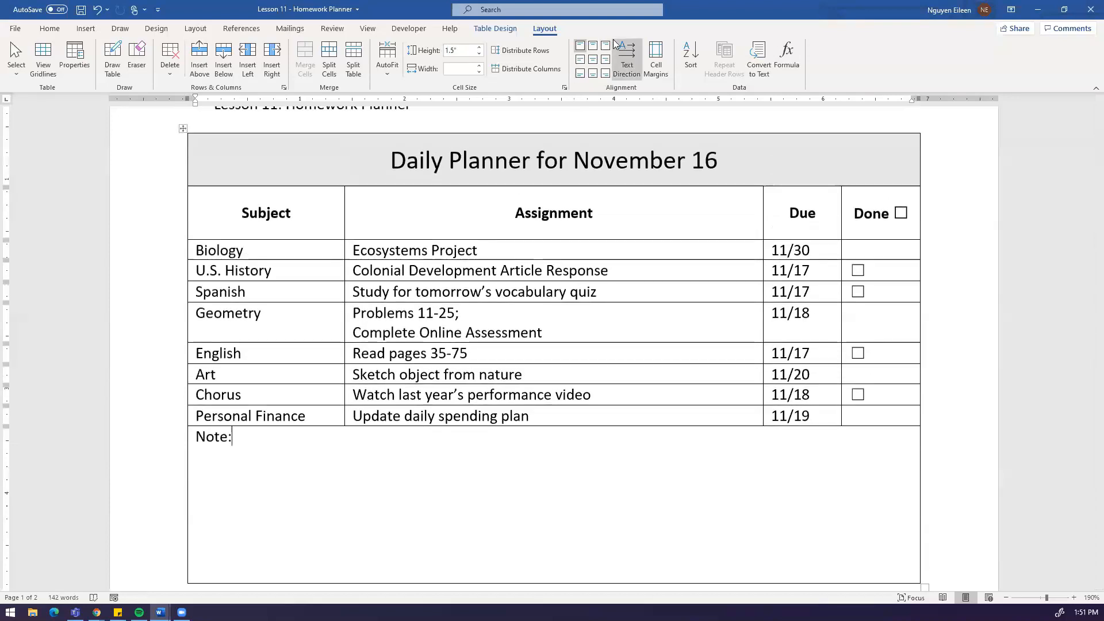
scroll(520, 392, "down", 2)
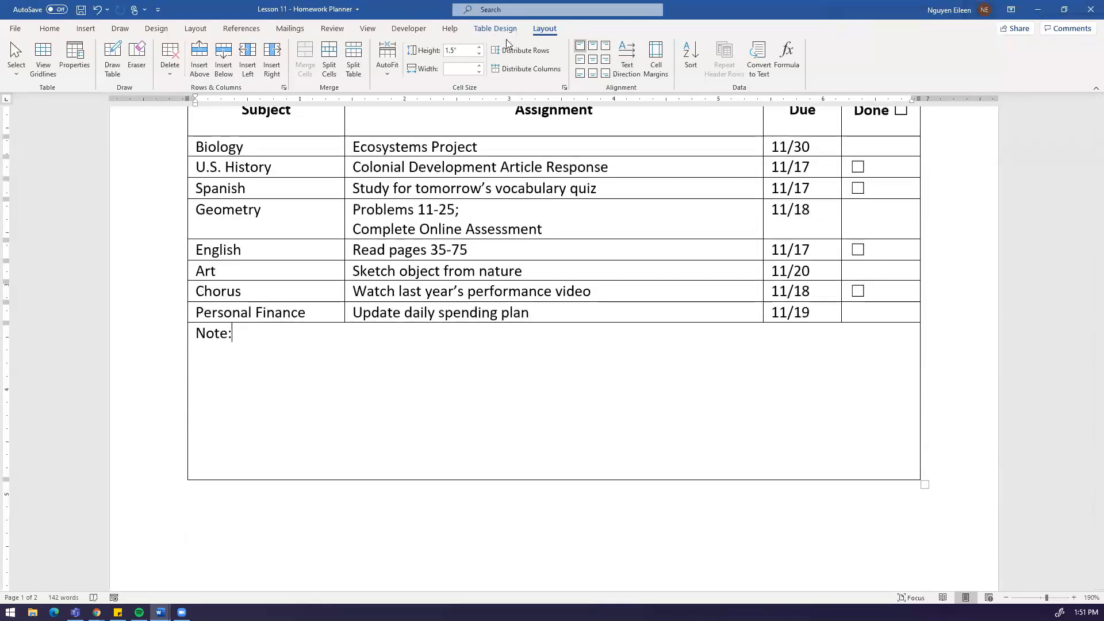
left_click(628, 64)
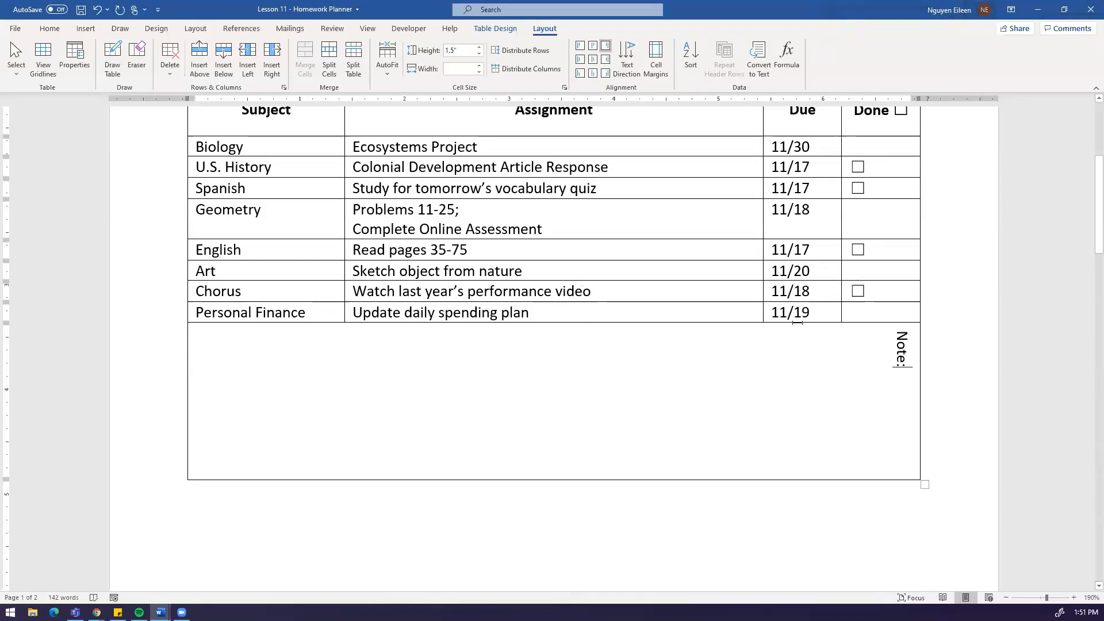
Step: Set the font size of the rotated "Note:" text to 18
left_click_drag(899, 368, 893, 331)
left_click(893, 331)
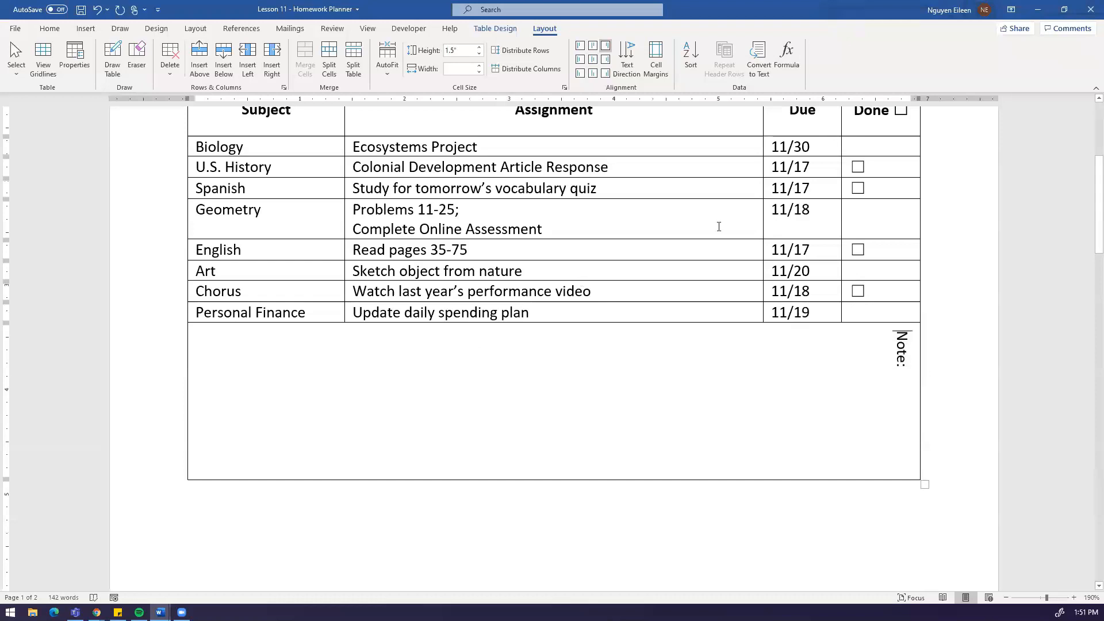
left_click(50, 29)
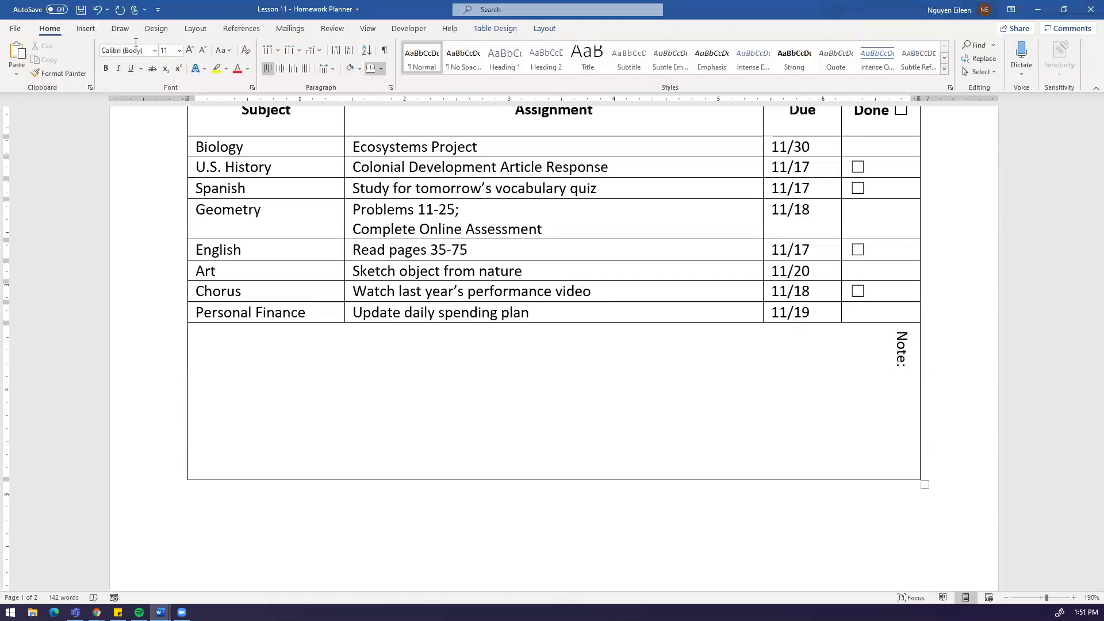
left_click(172, 52)
type("18")
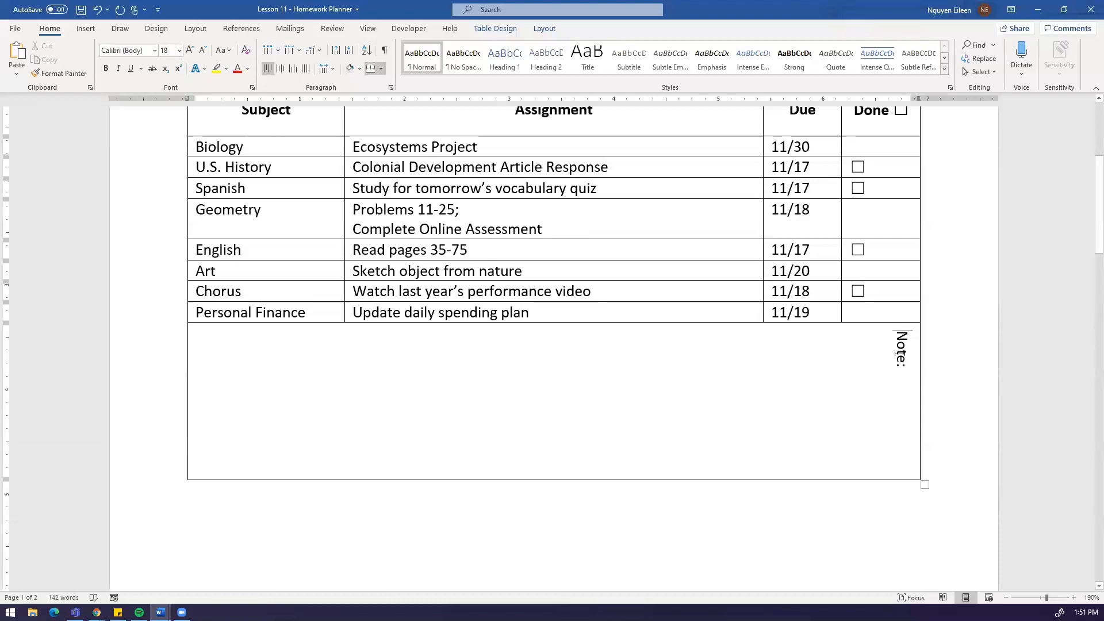
left_click_drag(901, 332, 900, 375)
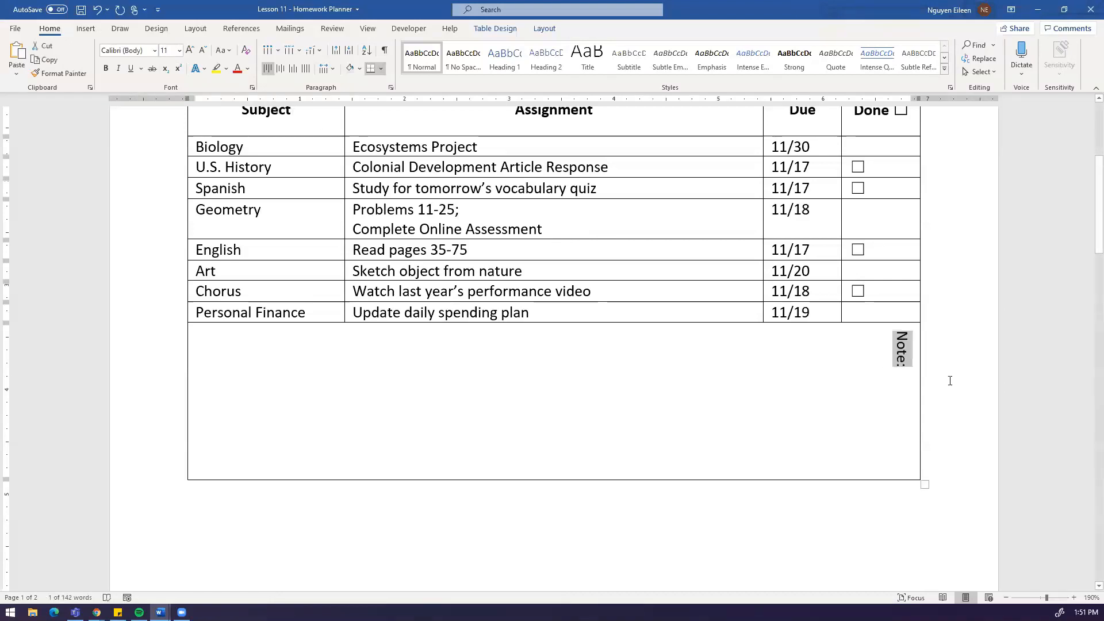
left_click(180, 50)
left_click(170, 157)
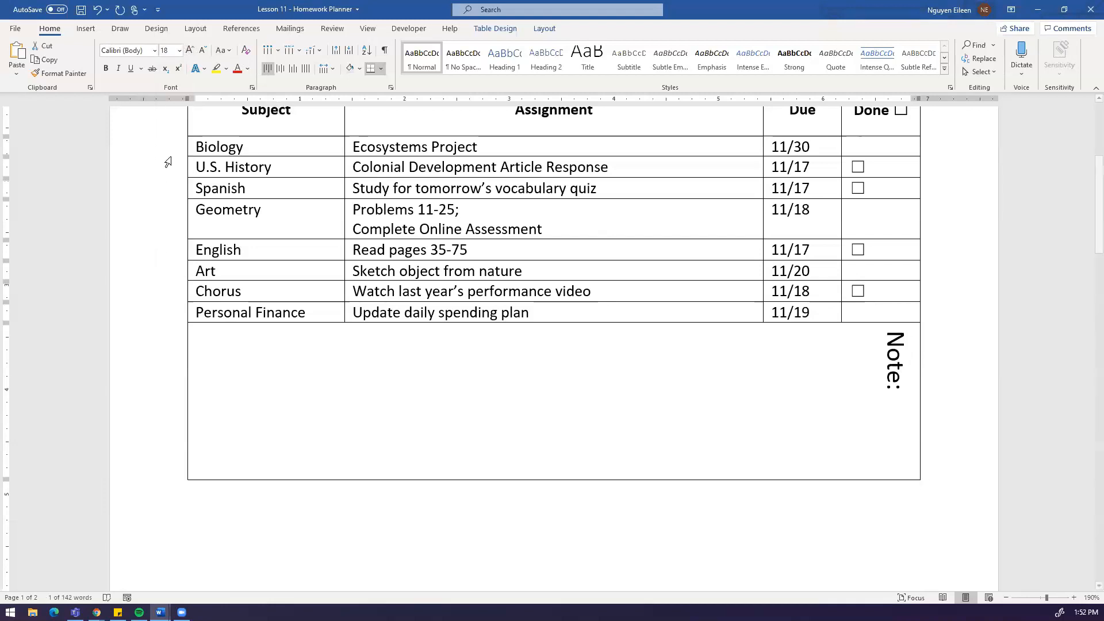
key("alt+Tab")
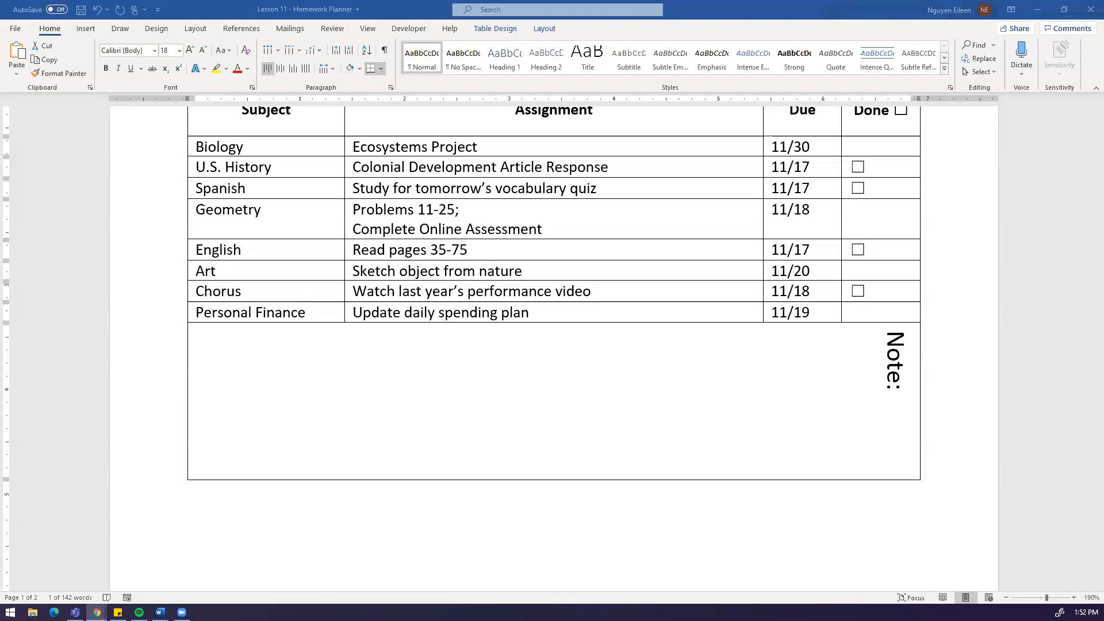
Step: Insert an online clip-art picture of a schoolhouse into the "Note:" row
triple_click(901, 381)
left_click(898, 469)
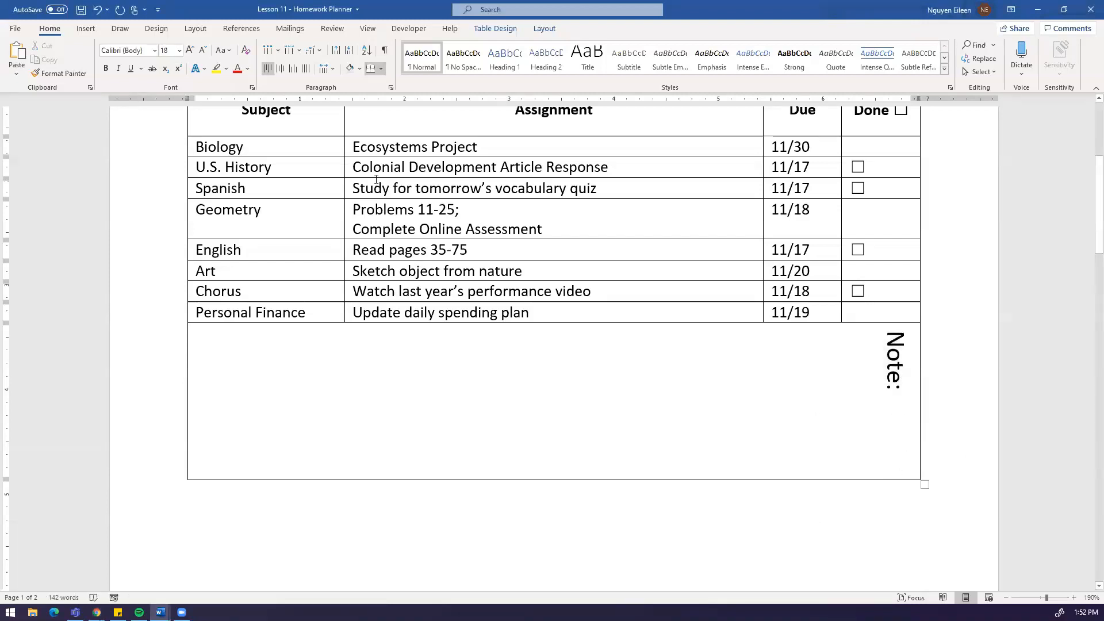
left_click(86, 32)
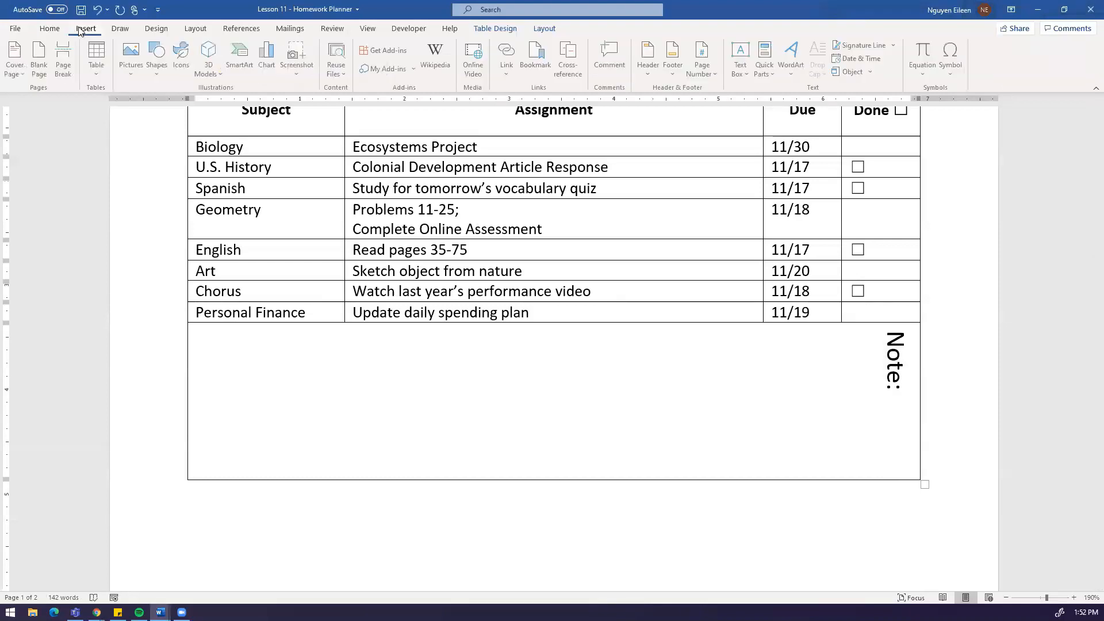
left_click(134, 69)
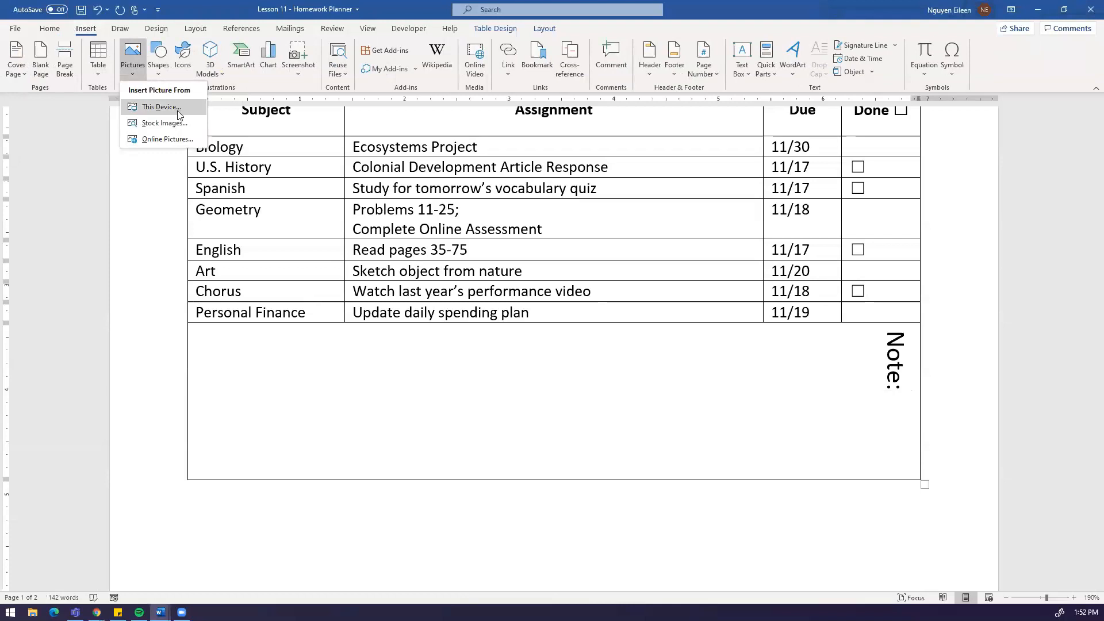
left_click(166, 140)
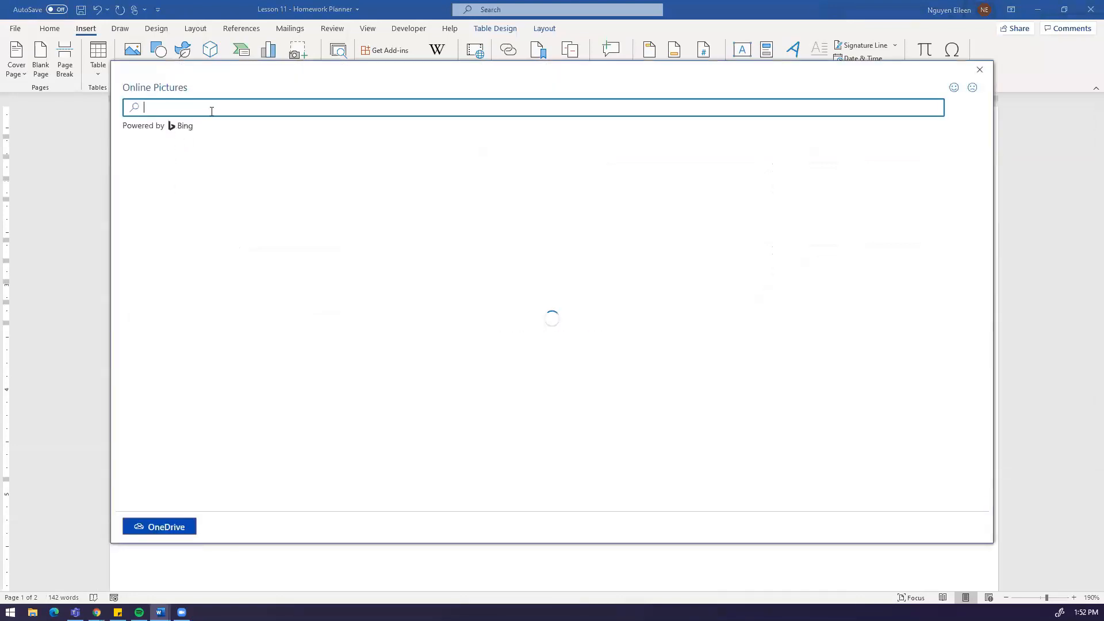
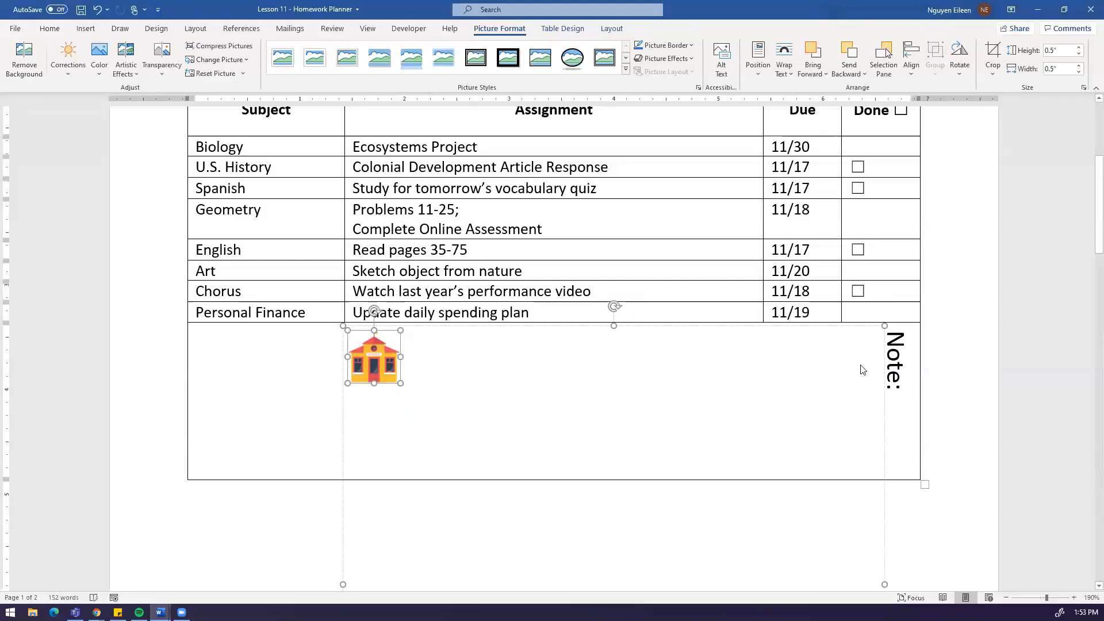
Step: Narrow the frame around the schoolhouse picture and its credit to about 2.54" wide, and undo the resize
scroll(877, 502, "down", 3)
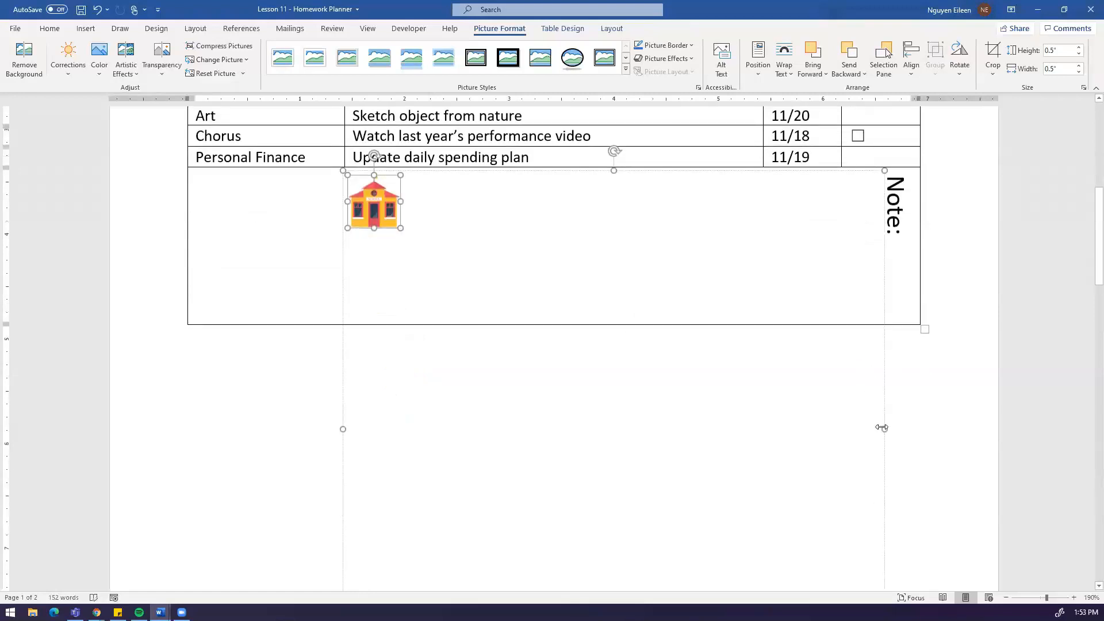
left_click_drag(883, 424, 584, 402)
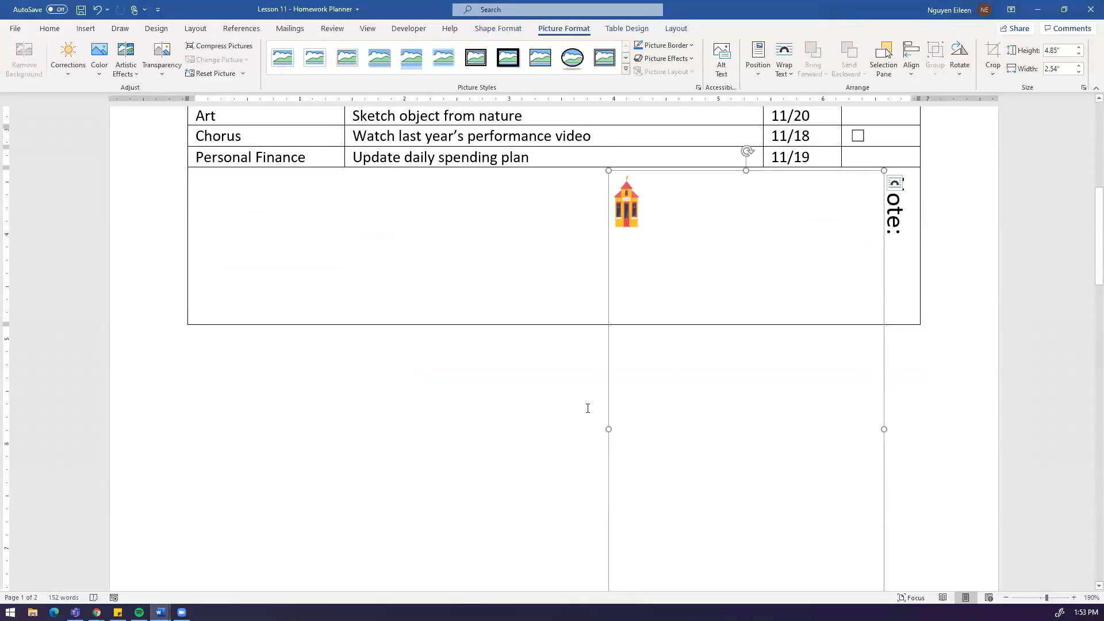
key("ctrl+z")
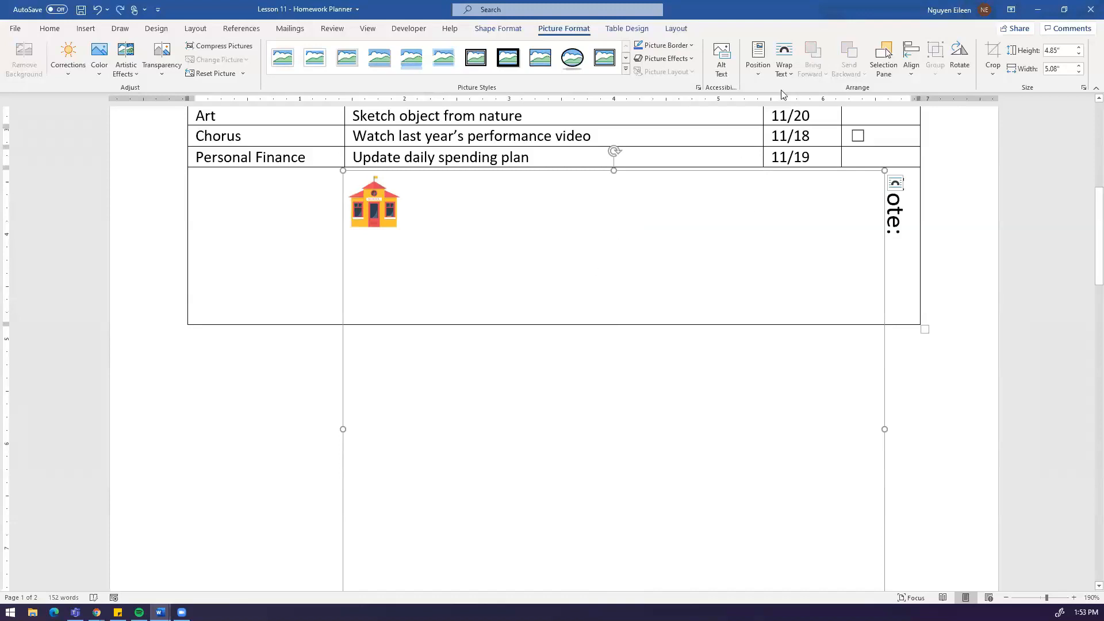
Step: Try to crop the frame around the schoolhouse picture from its edge beside "Note:"
left_click(995, 54)
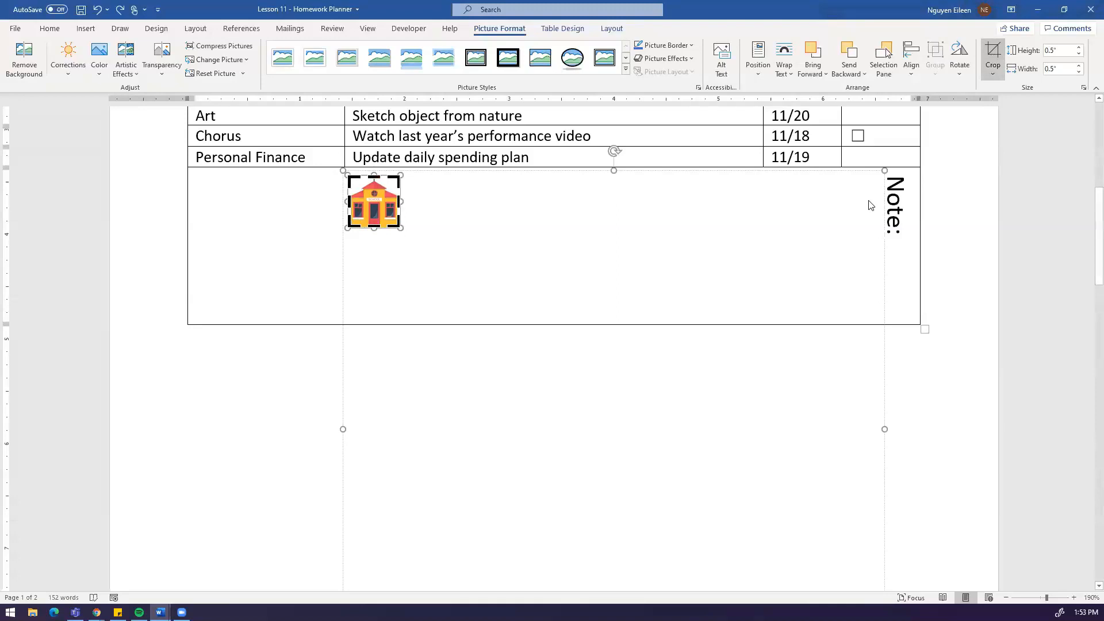
left_click(885, 249)
left_click_drag(886, 248, 845, 250)
left_click(872, 261)
left_click(879, 275)
left_click(885, 276)
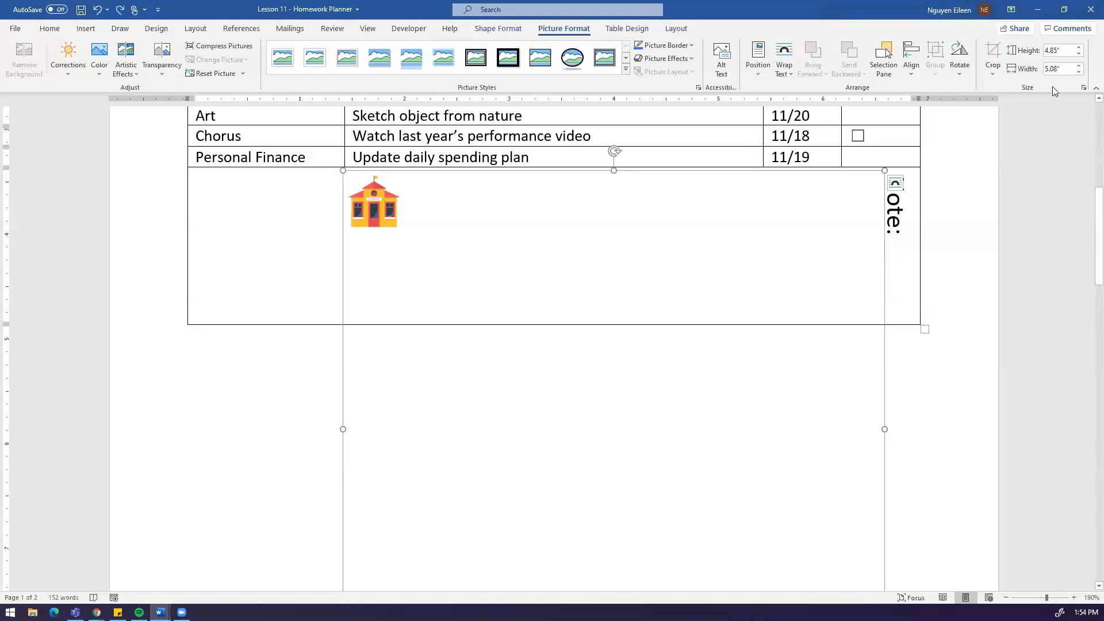
Step: Enter a height of .5 for the whole frame holding the schoolhouse picture and its photo credit
left_click(343, 193)
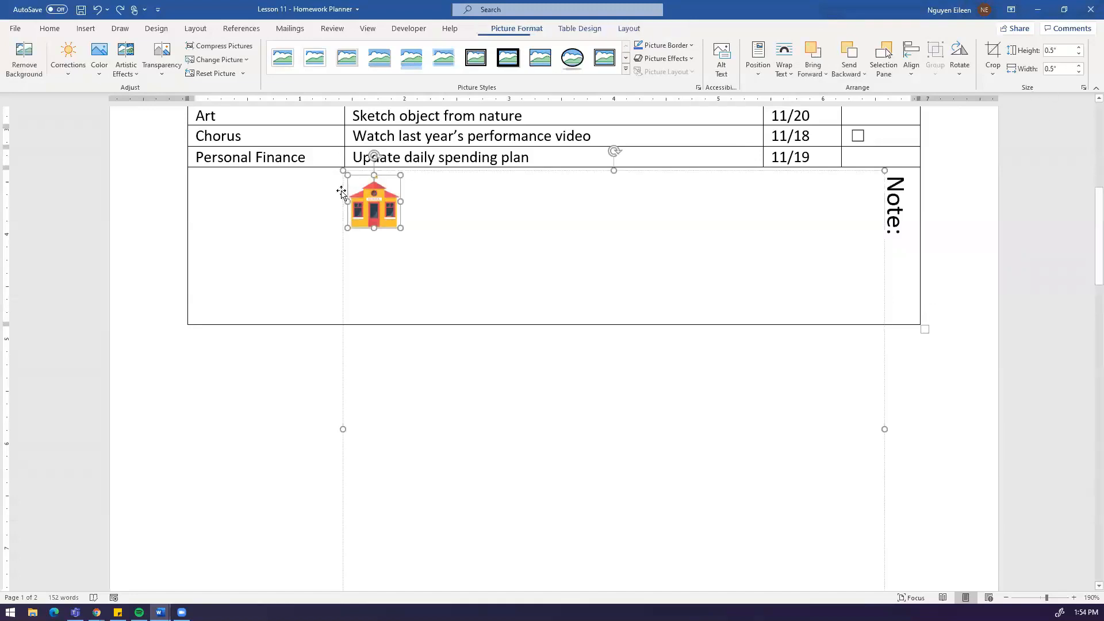
left_click(887, 298)
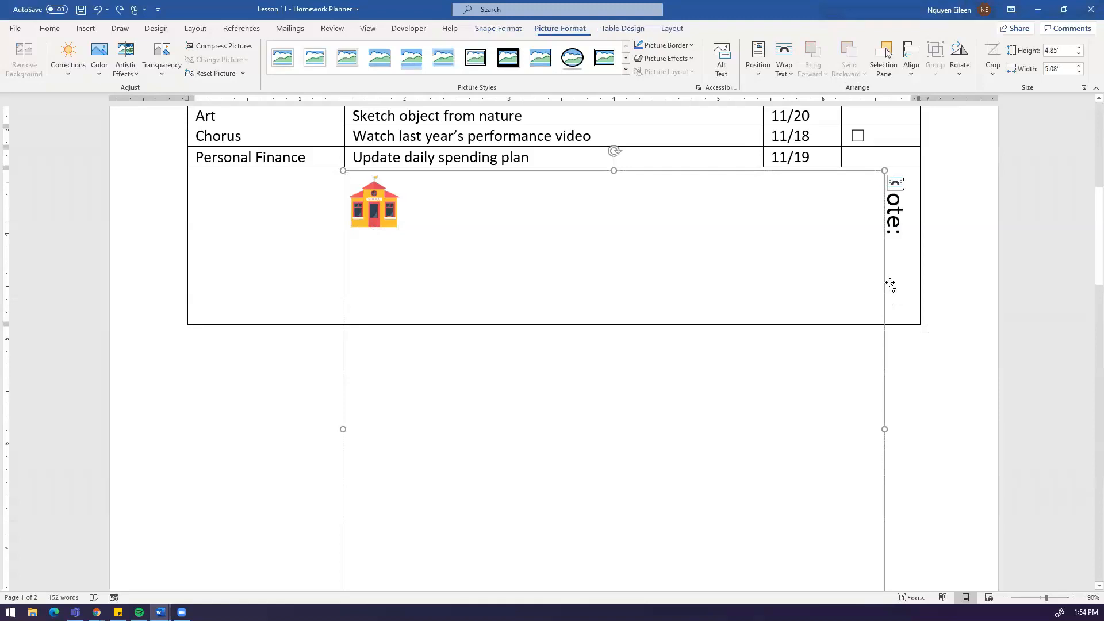
left_click(1060, 49)
type(".5")
key("Return")
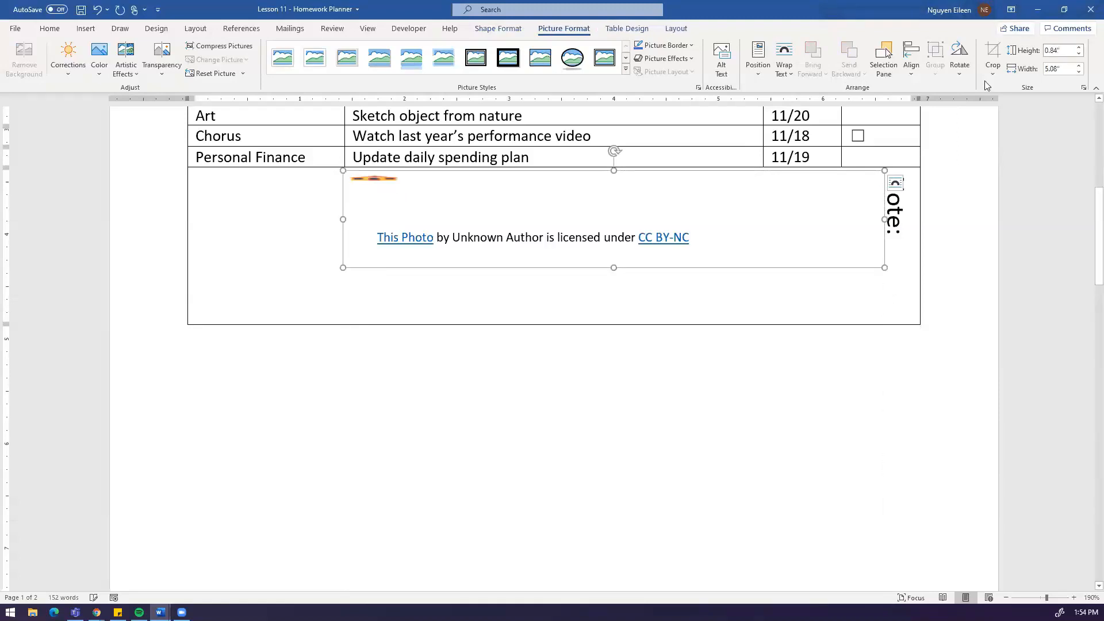
Step: Try deleting the photo credit text box from the picture's frame, undoing the deletion each time
left_click(736, 247)
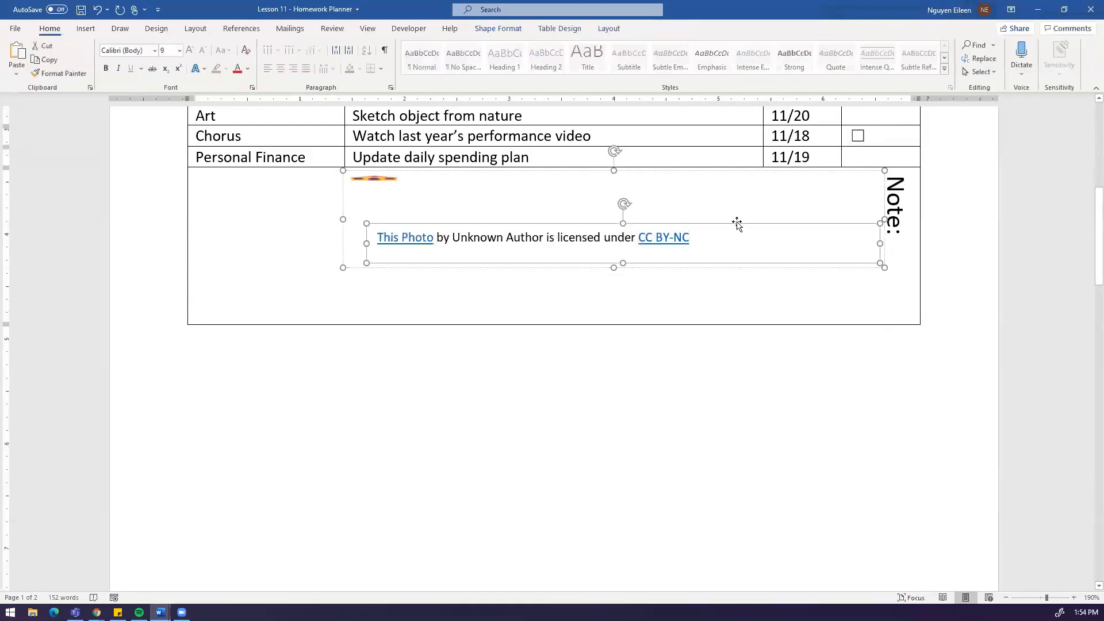
left_click(738, 223)
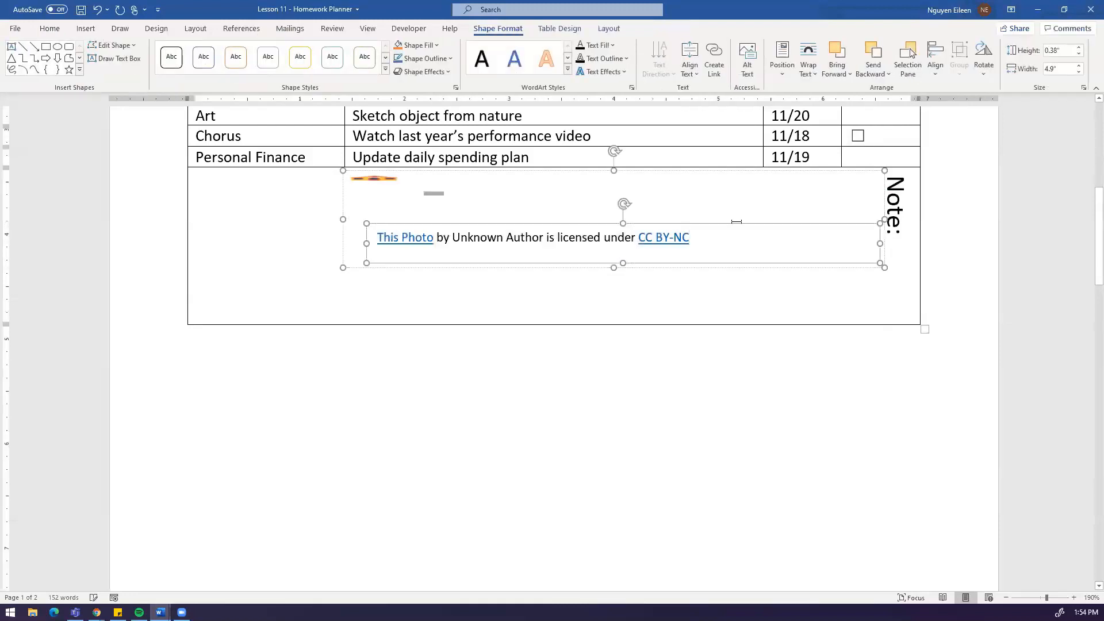
key("Delete")
left_click_drag(877, 241, 877, 241)
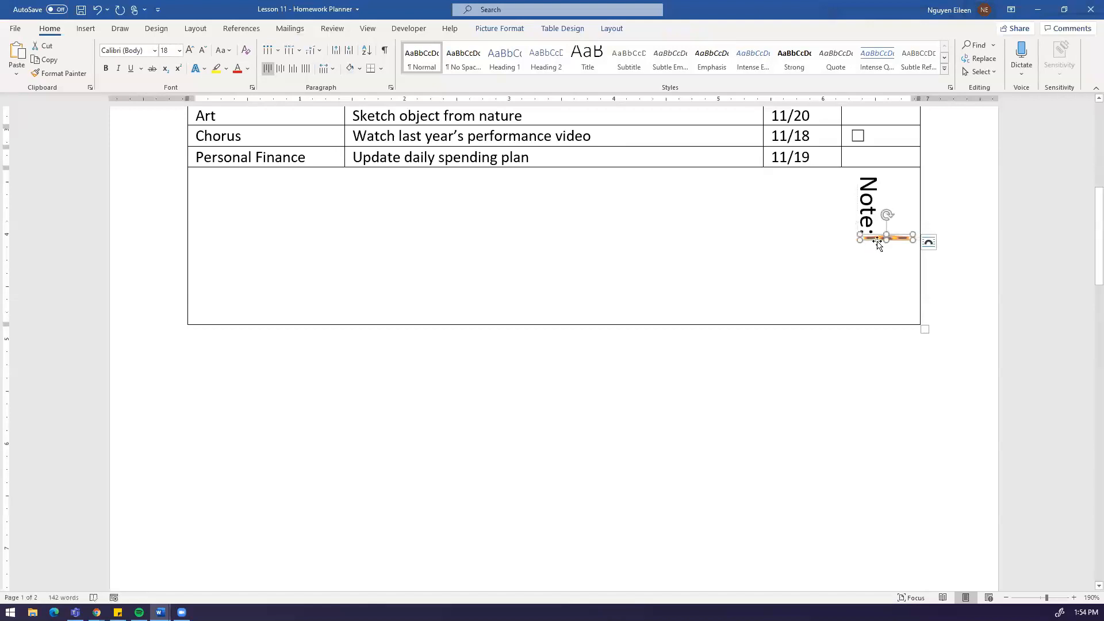
key("ctrl+z")
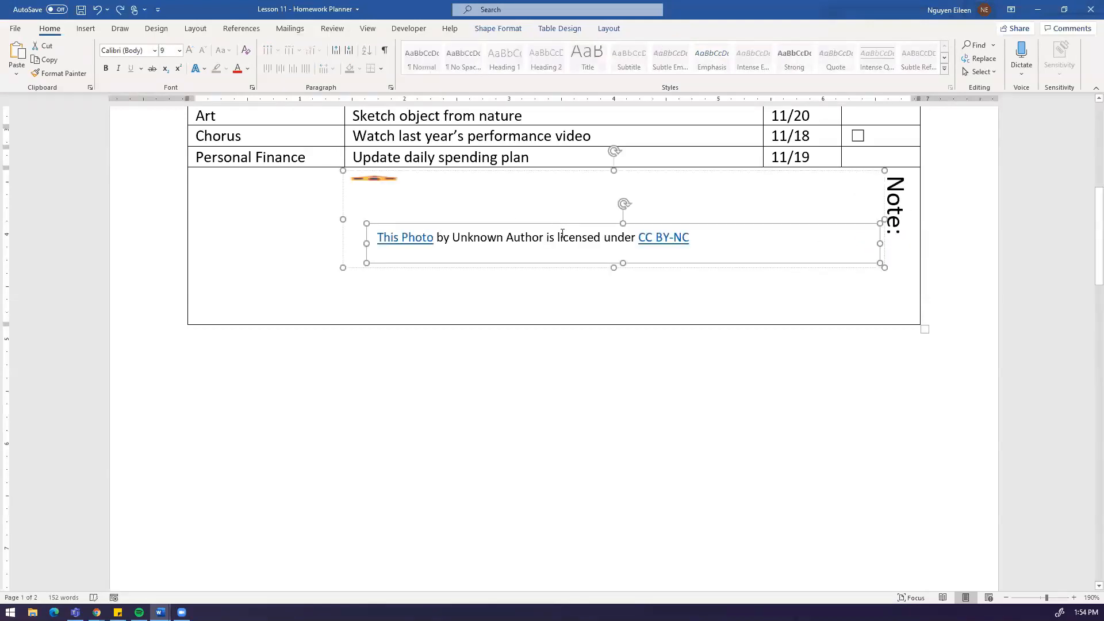
left_click(570, 237)
left_click(573, 225)
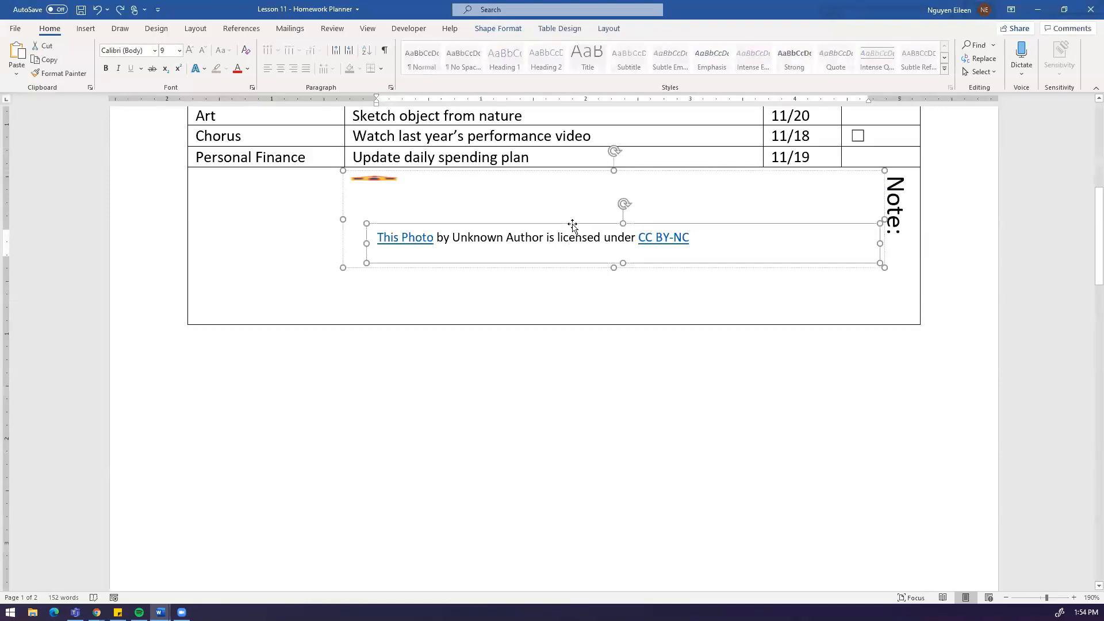
key("Delete")
key("ctrl+z")
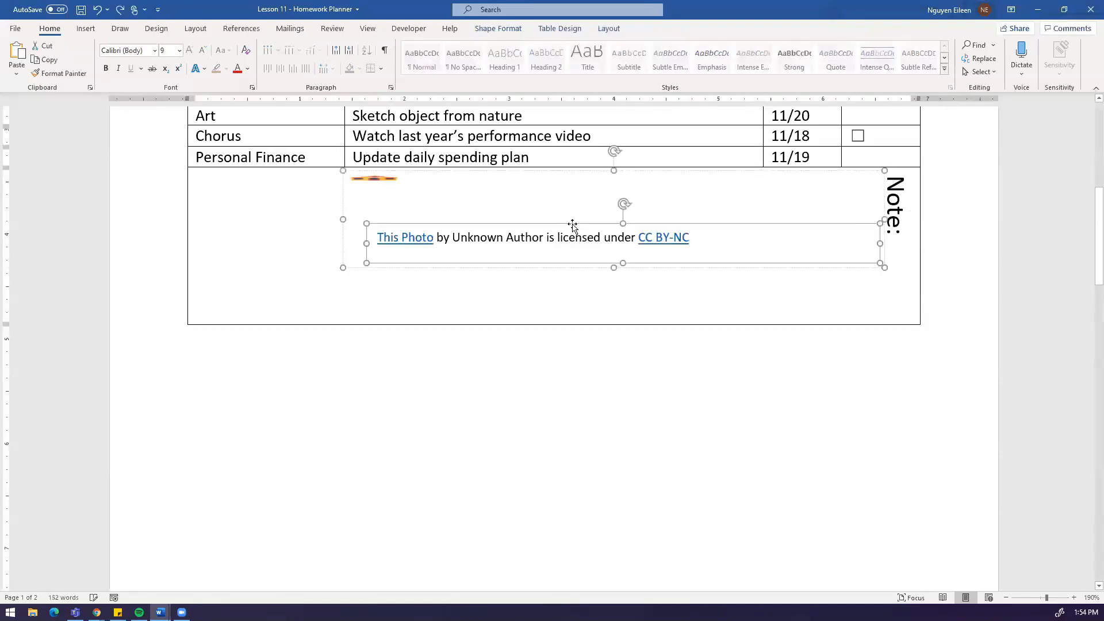
Step: Move the photo credit text box down within the frame to the lower edge of the "Note:" row
left_click(568, 231)
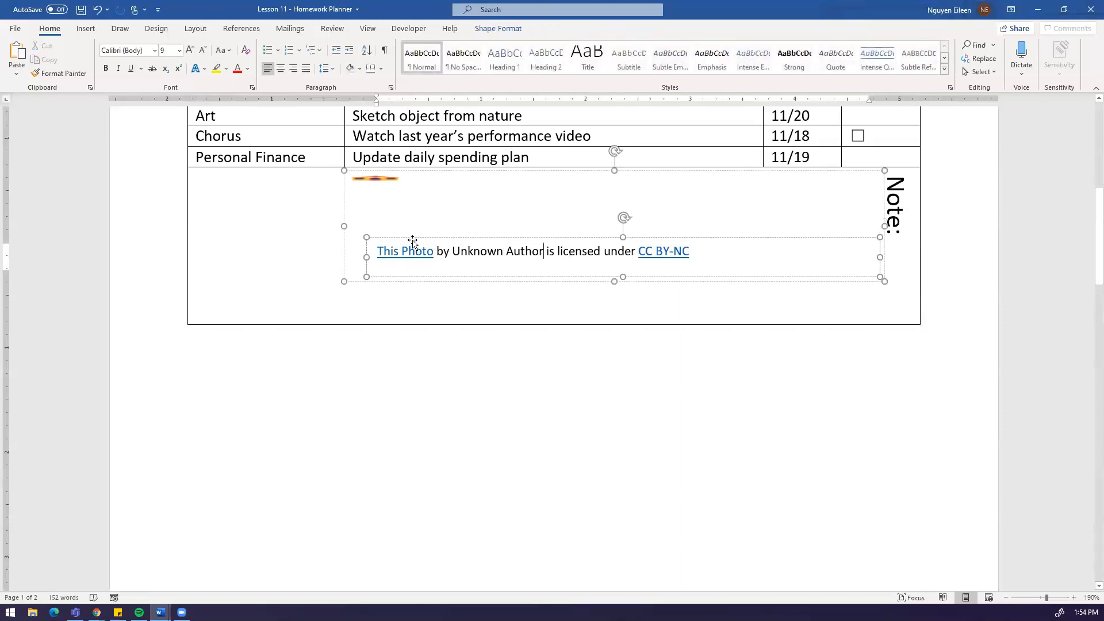
left_click_drag(412, 242, 452, 255)
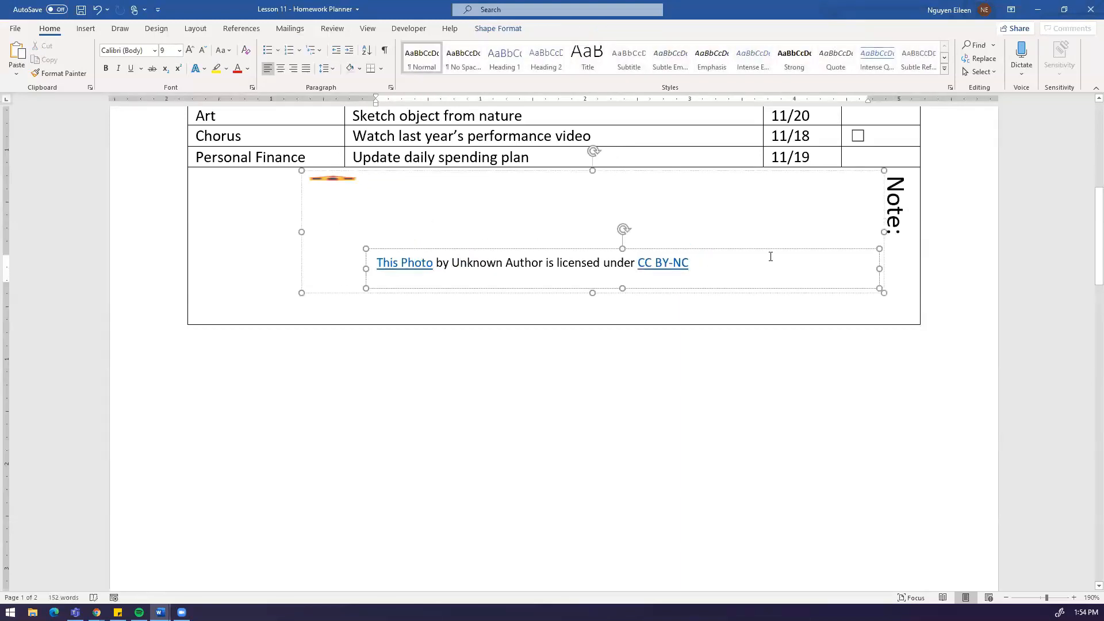
left_click_drag(769, 253, 669, 290)
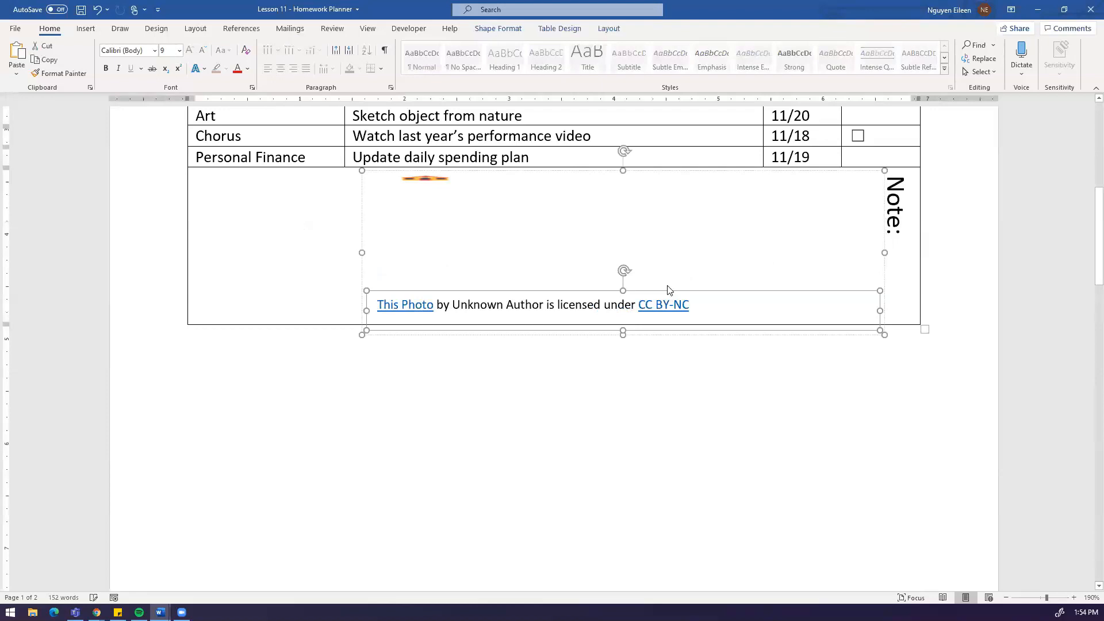
right_click(711, 294)
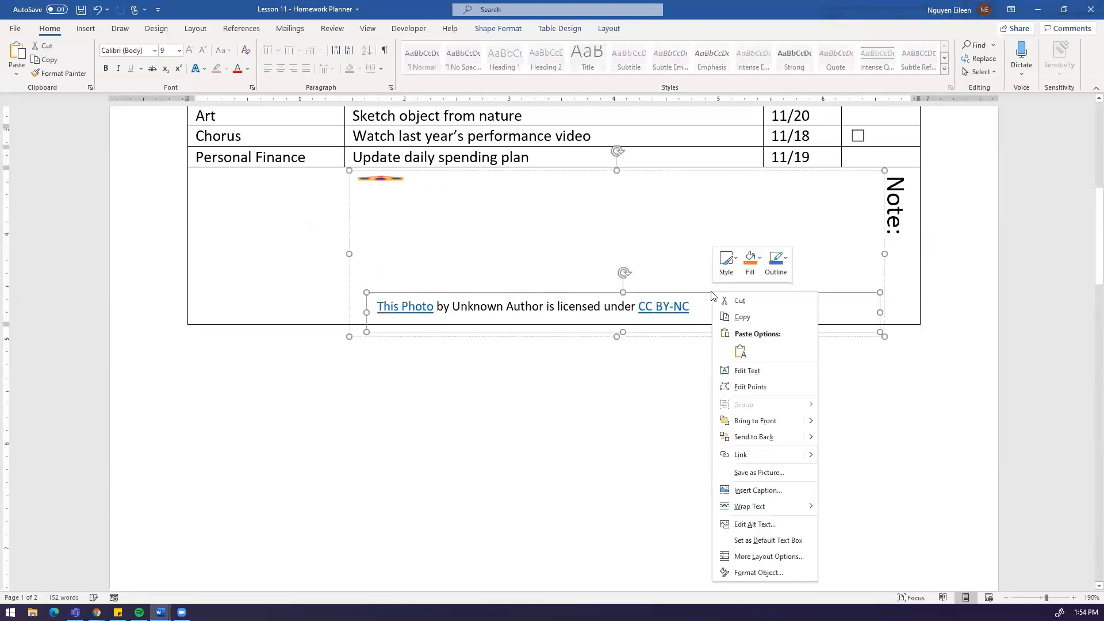
left_click(689, 294)
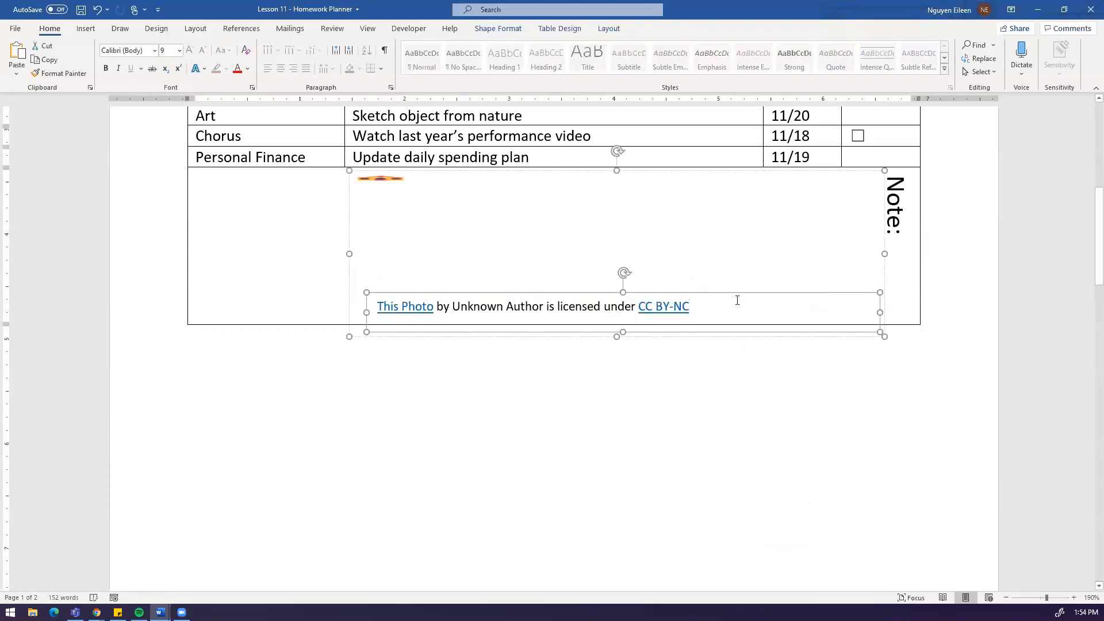
Step: Delete the photo credit text box, leaving only the picture in the "Note:" row
left_click(620, 232)
left_click(734, 293)
key("Delete")
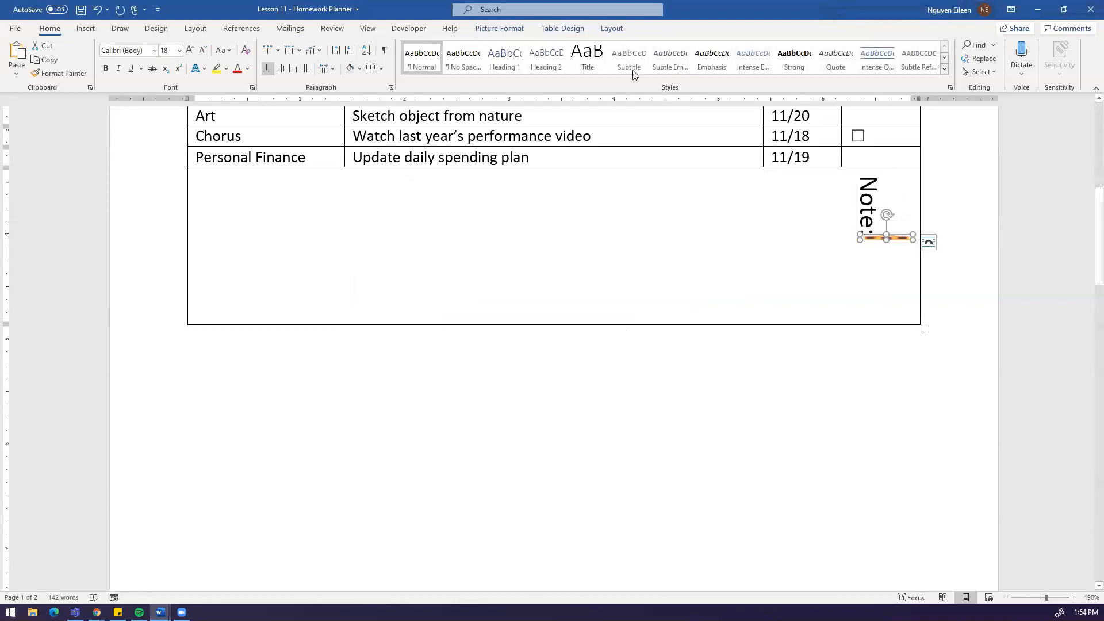
Step: Set the height of the flattened schoolhouse picture in the "Note:" row to 0.5"
left_click(500, 29)
left_click(1060, 50)
key("BackSpace")
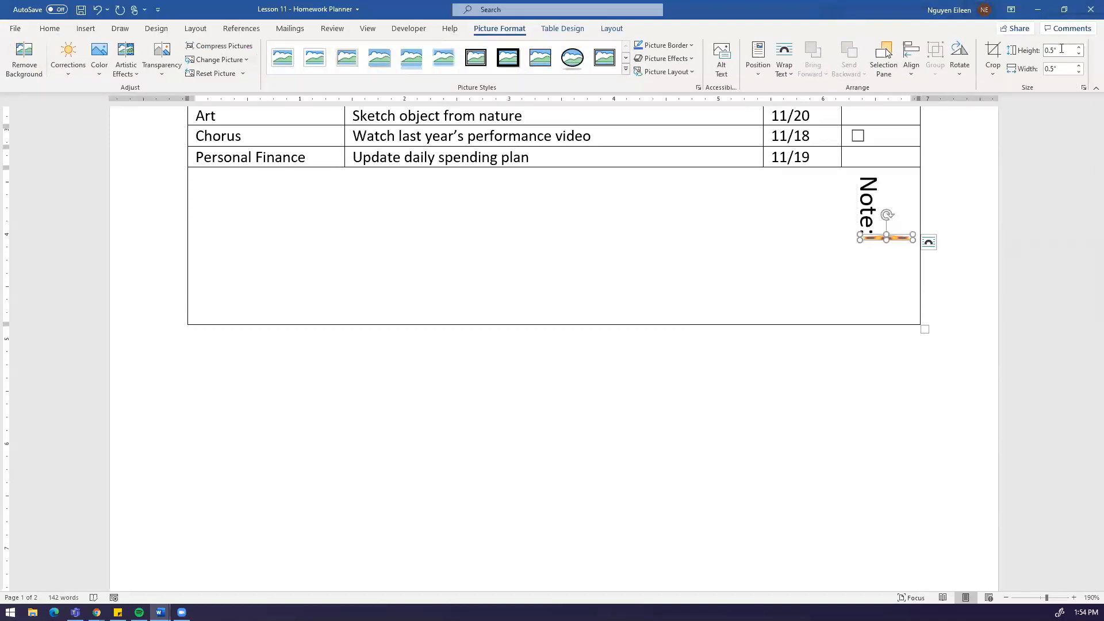
key("Return")
left_click(1063, 72)
type("0.5")
key("Return")
left_click(1056, 51)
left_click(1057, 49)
key("Return")
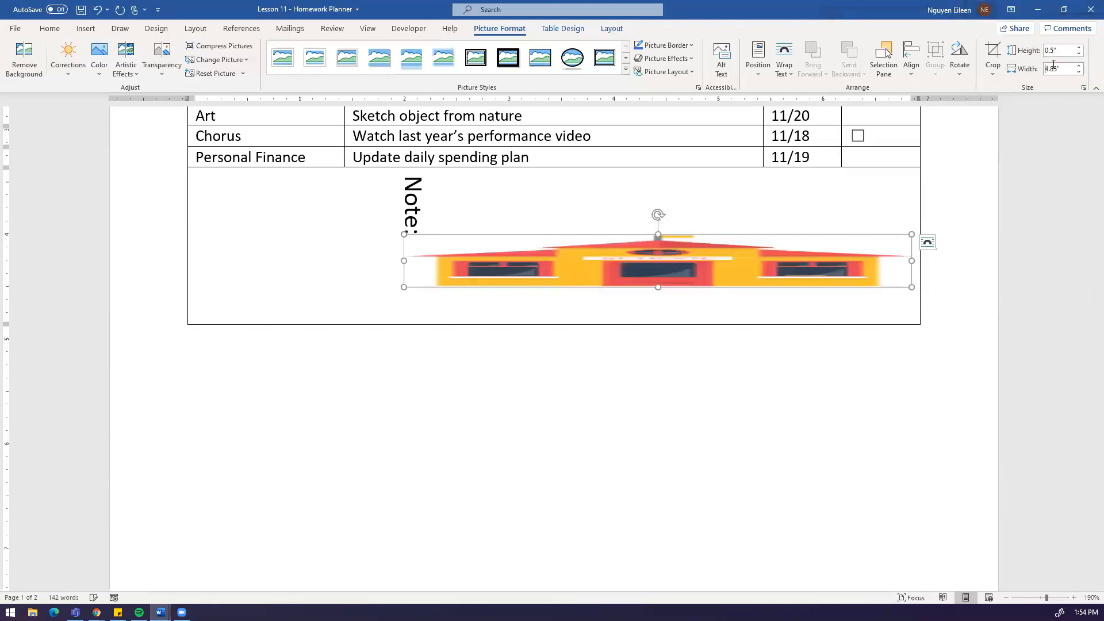
Step: Narrow the stretched schoolhouse picture to a width of 0.5" without changing its height
left_click_drag(915, 266, 849, 271)
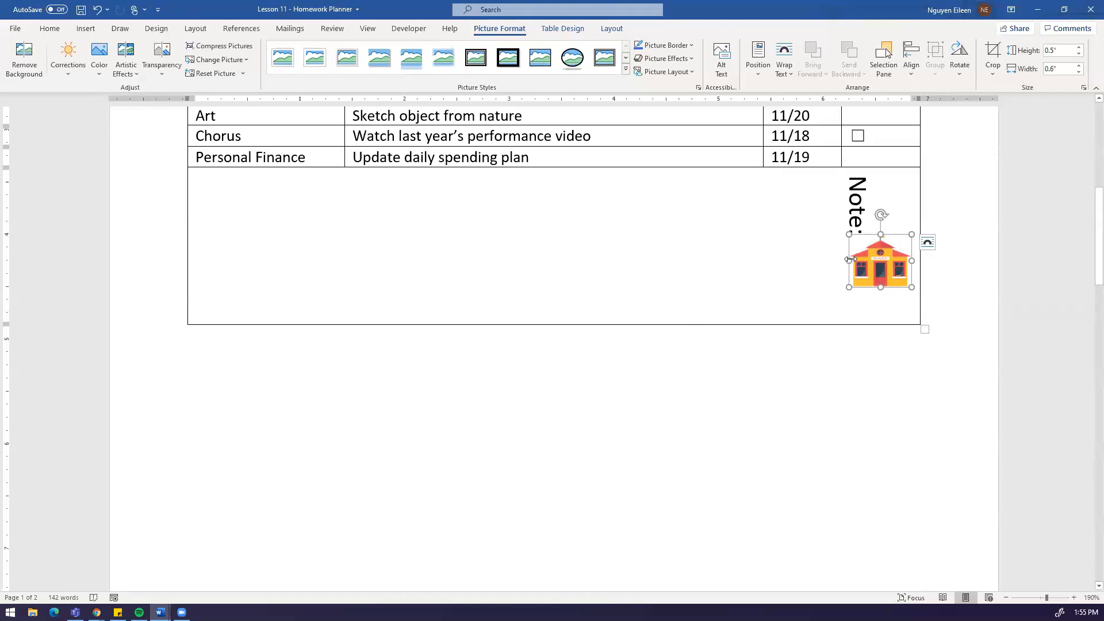
left_click_drag(851, 261, 860, 260)
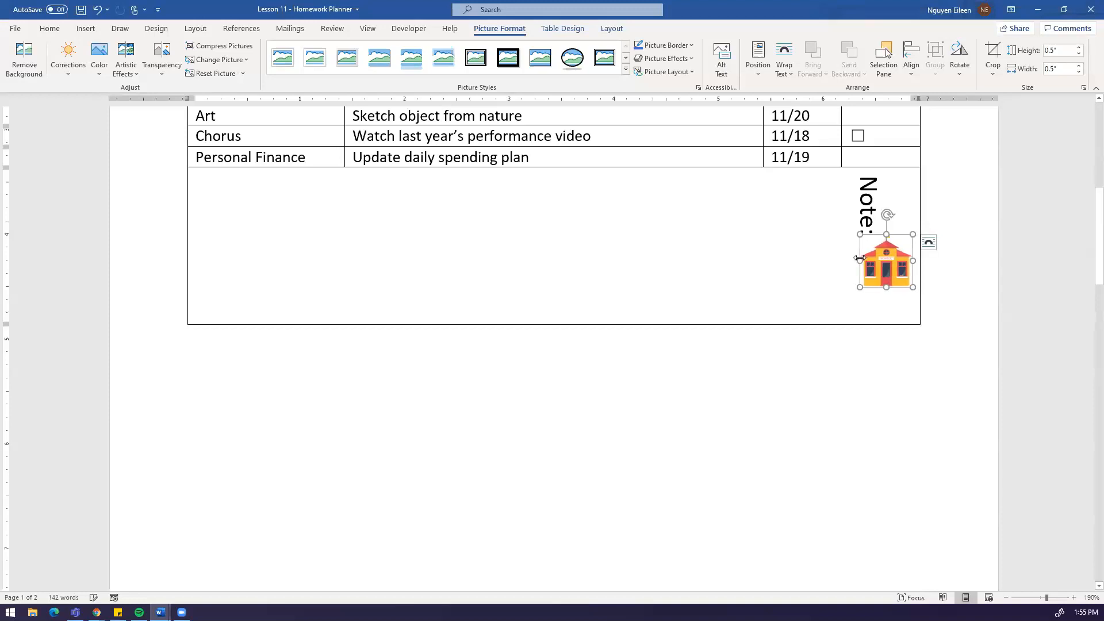
left_click(886, 293)
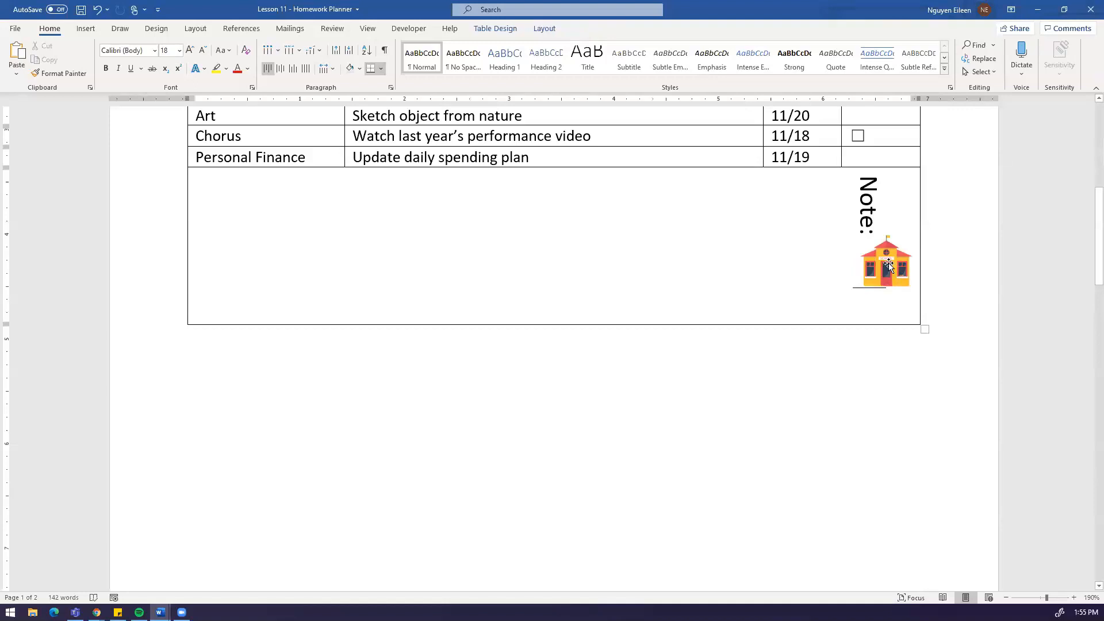
Step: Try aligning the "Note:" text and picture nearer the lower edge of their cell, then restore the original alignment
scroll(874, 388, "up", 3)
left_click(880, 379)
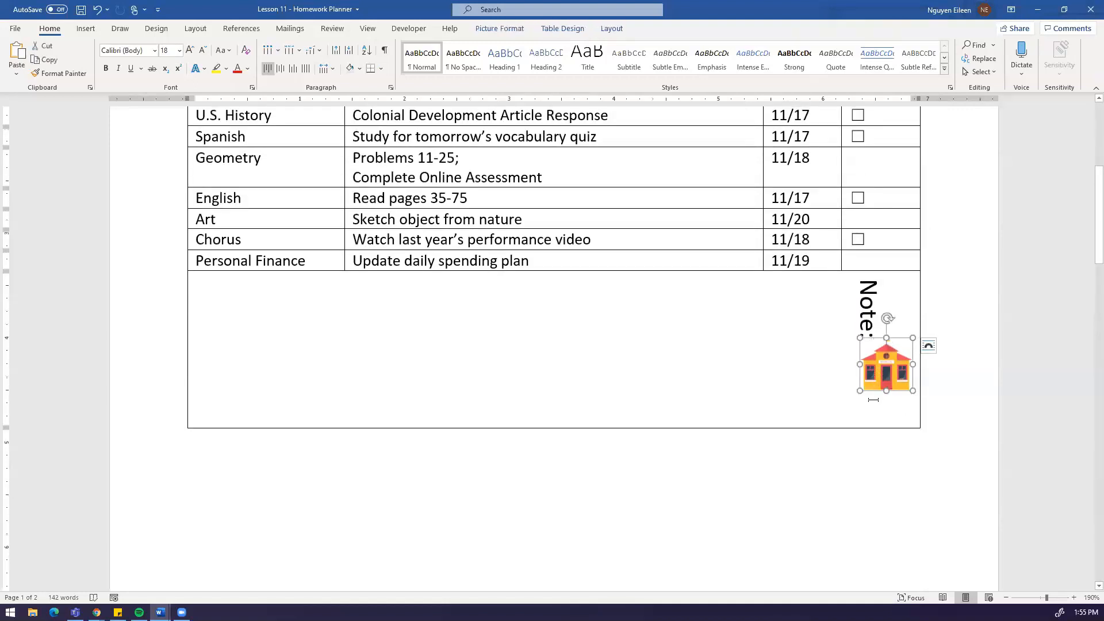
left_click(293, 69)
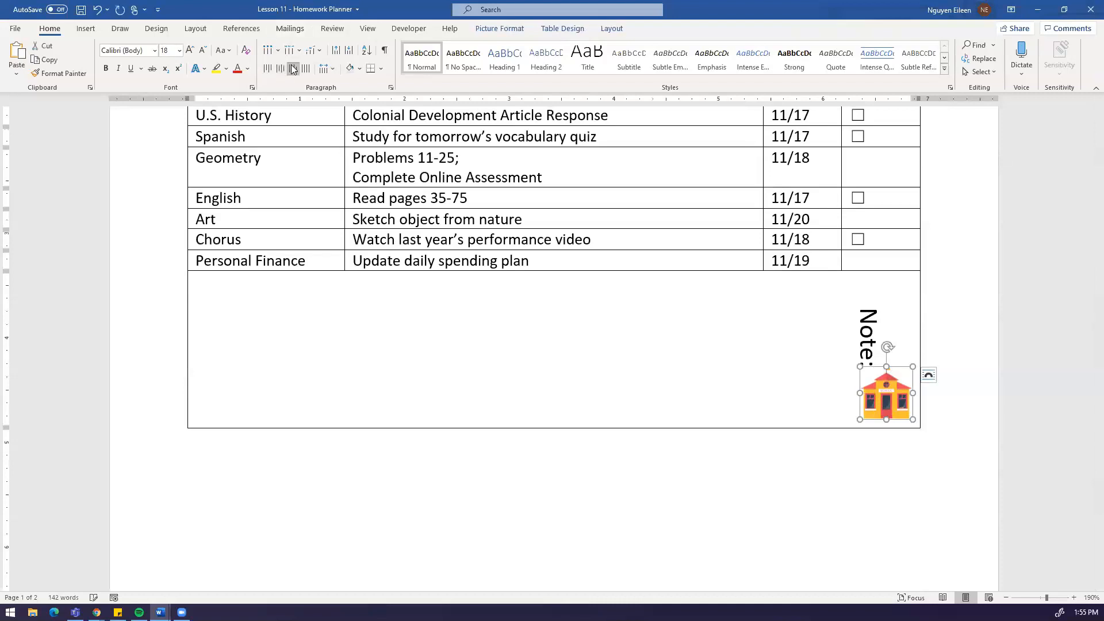
left_click(270, 70)
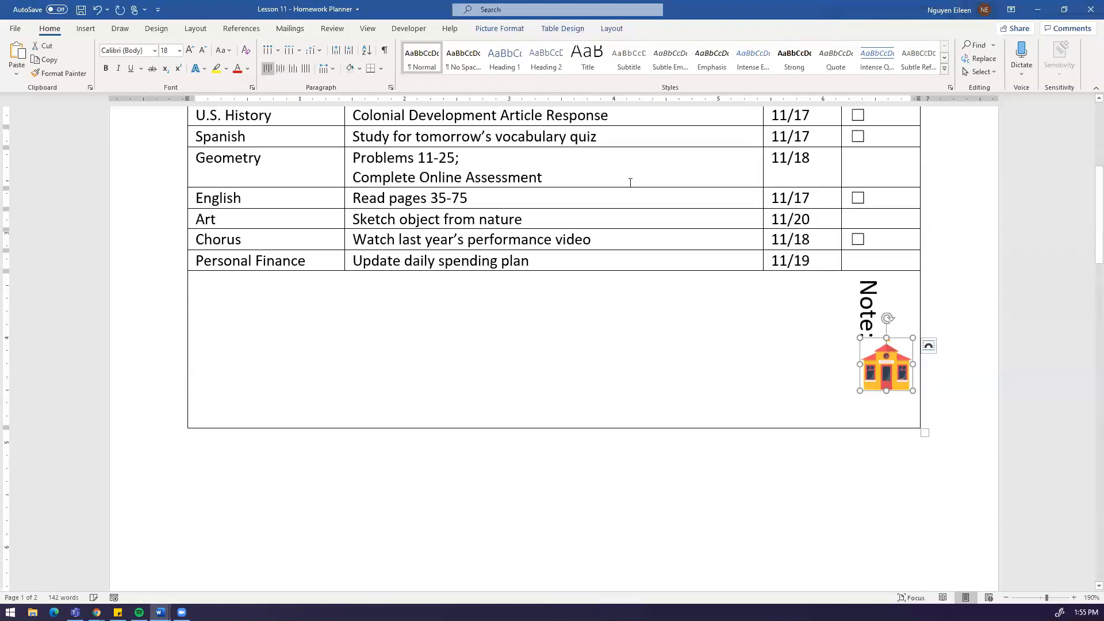
Step: Try moving the schoolhouse picture onto its own line after "Note:", then remove the added line break
left_click(833, 388)
left_click(888, 385)
left_click(870, 337)
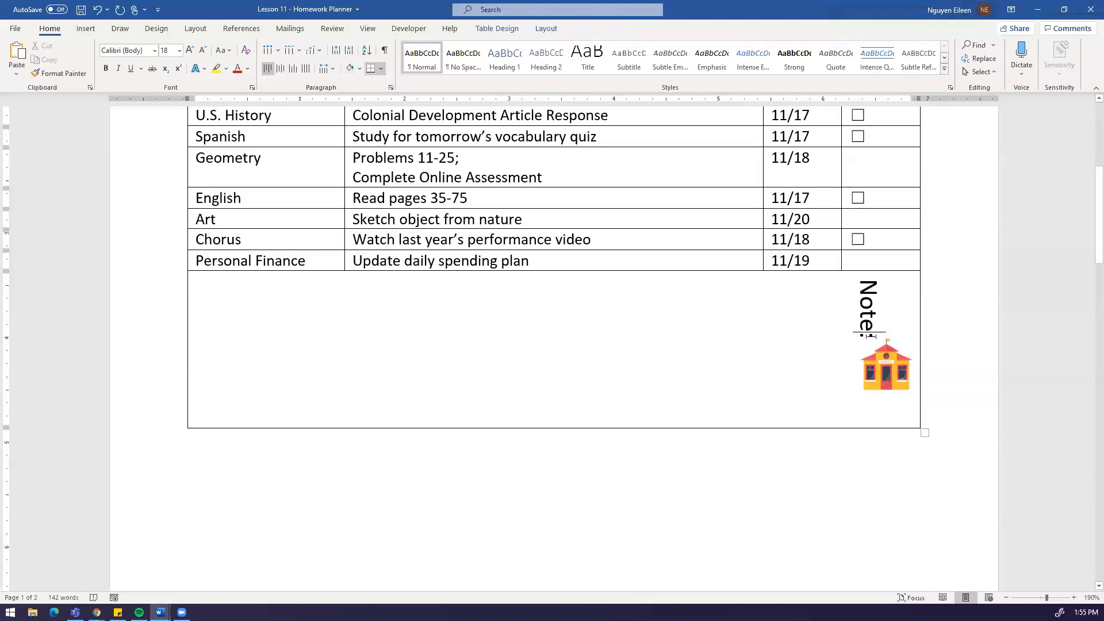
key("Return")
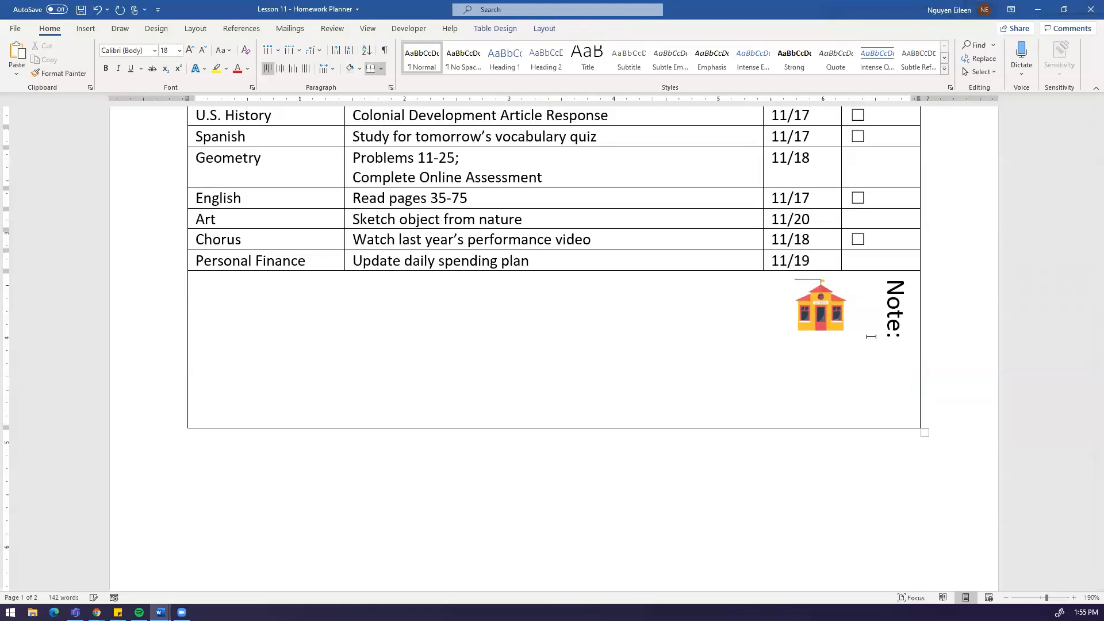
key("BackSpace")
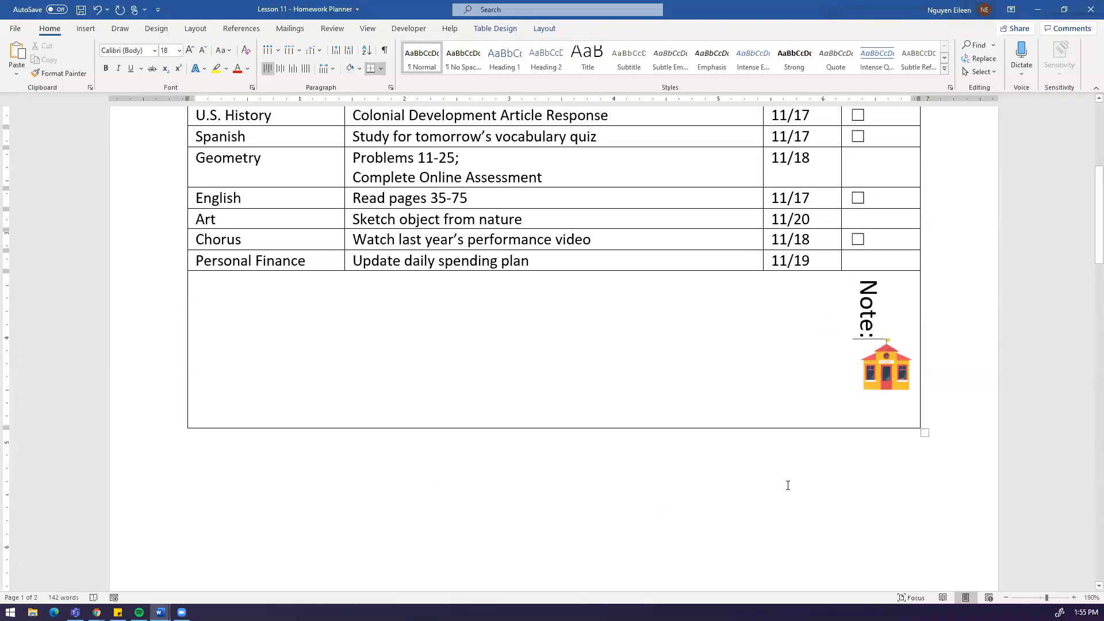
Step: Examine the layout and text-wrapping options available for the schoolhouse picture
left_click(888, 361)
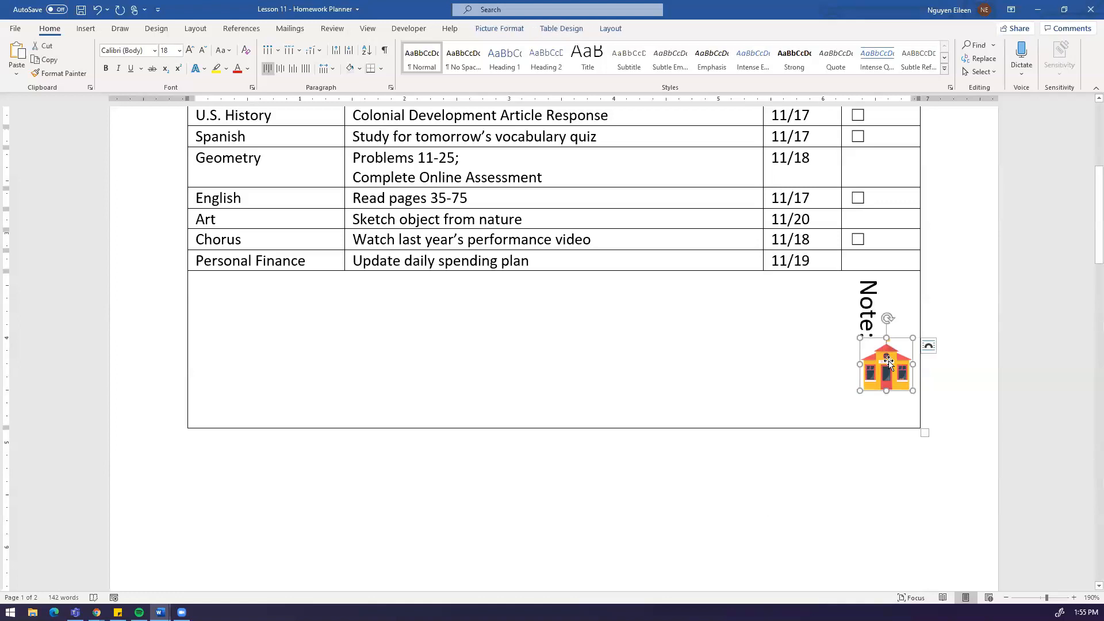
left_click(928, 347)
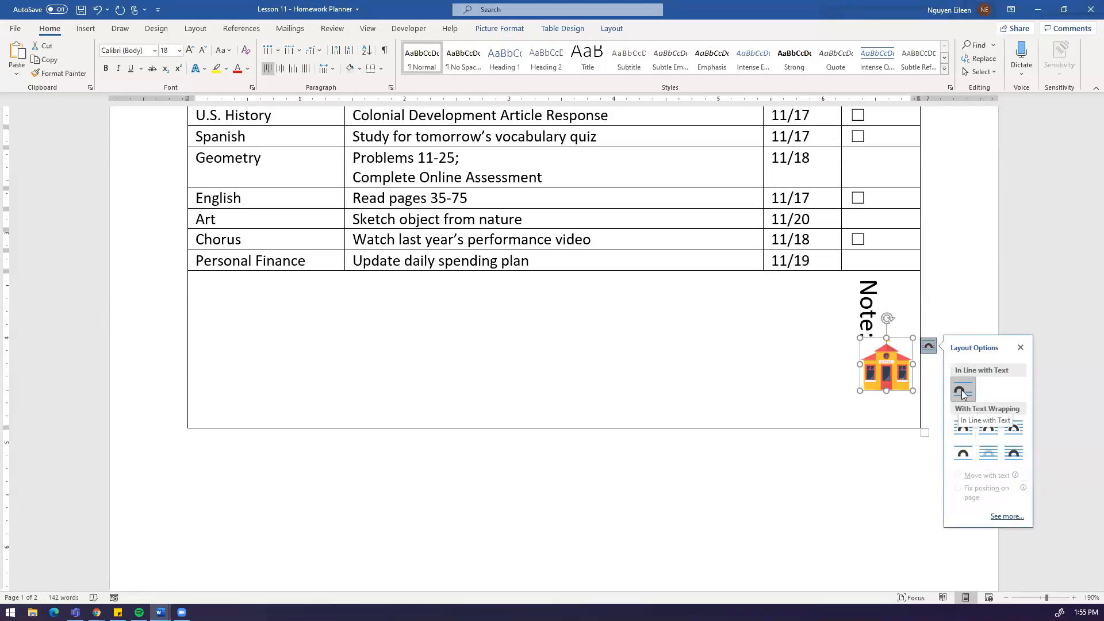
left_click(522, 30)
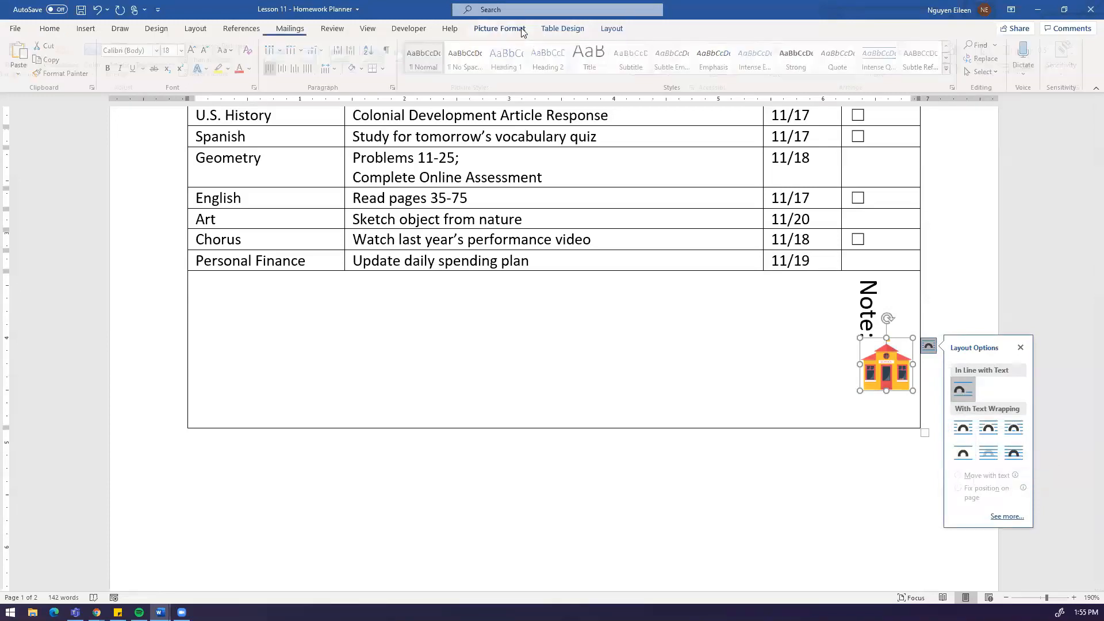
left_click(551, 30)
left_click(611, 31)
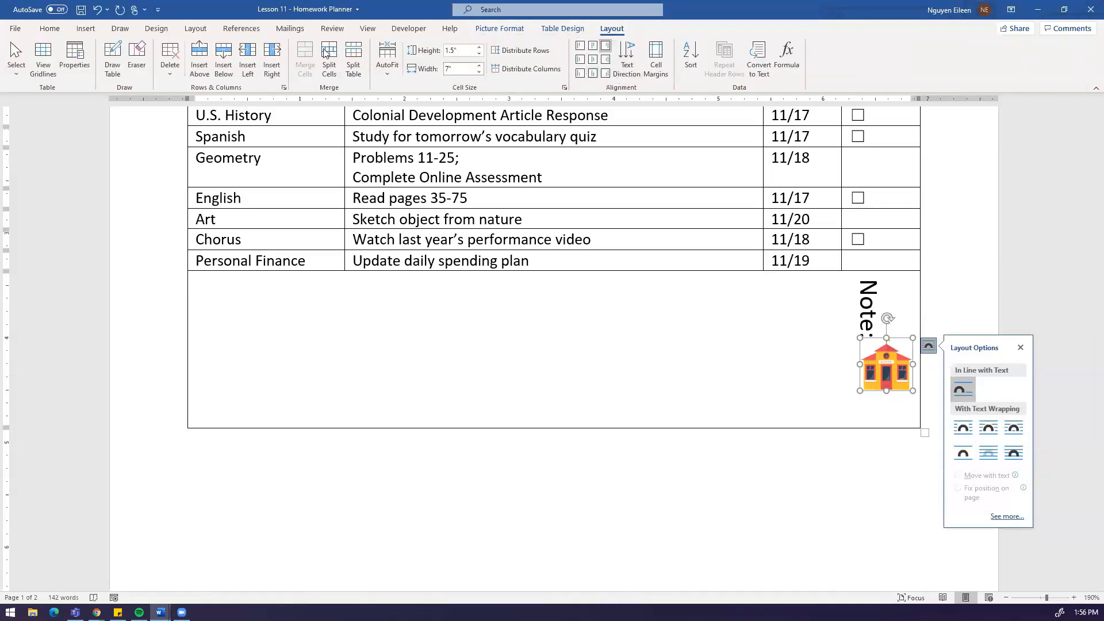
left_click(570, 30)
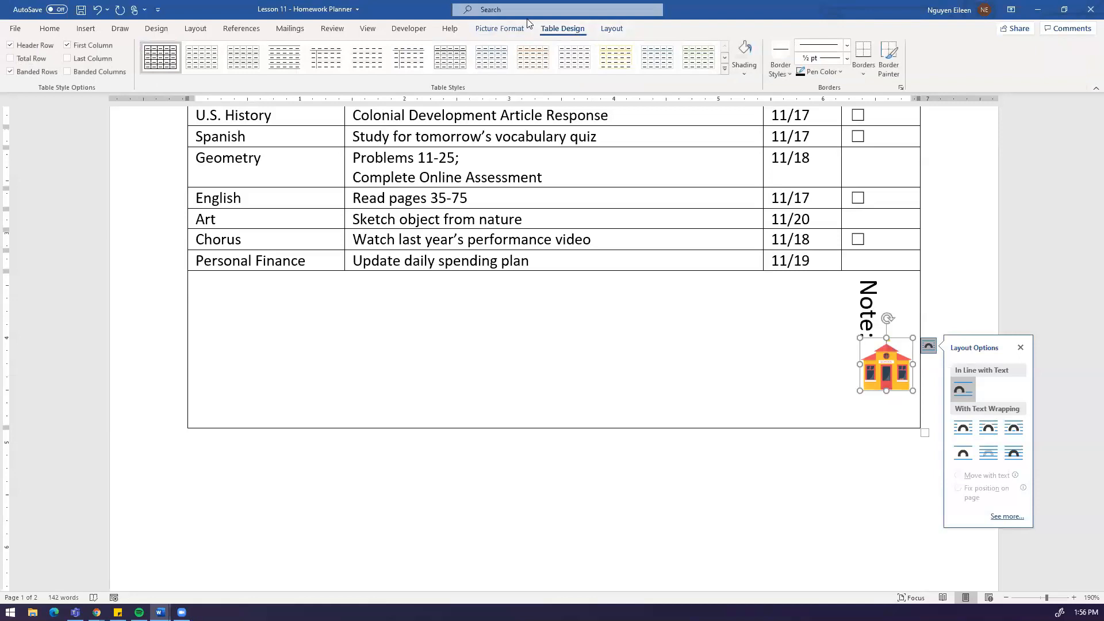
left_click(505, 28)
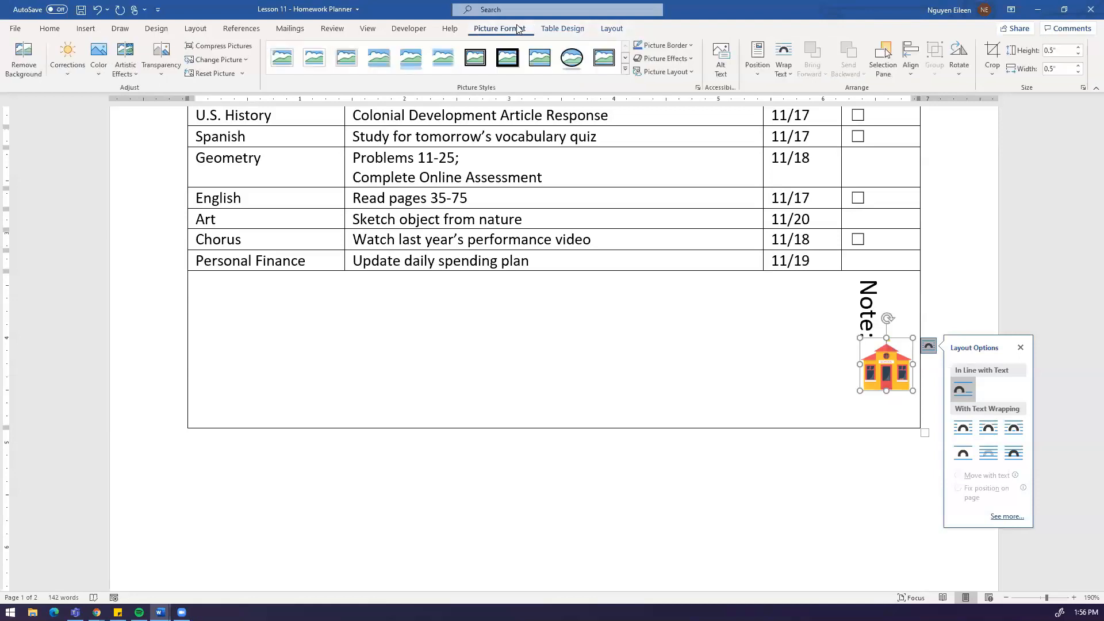
left_click(783, 71)
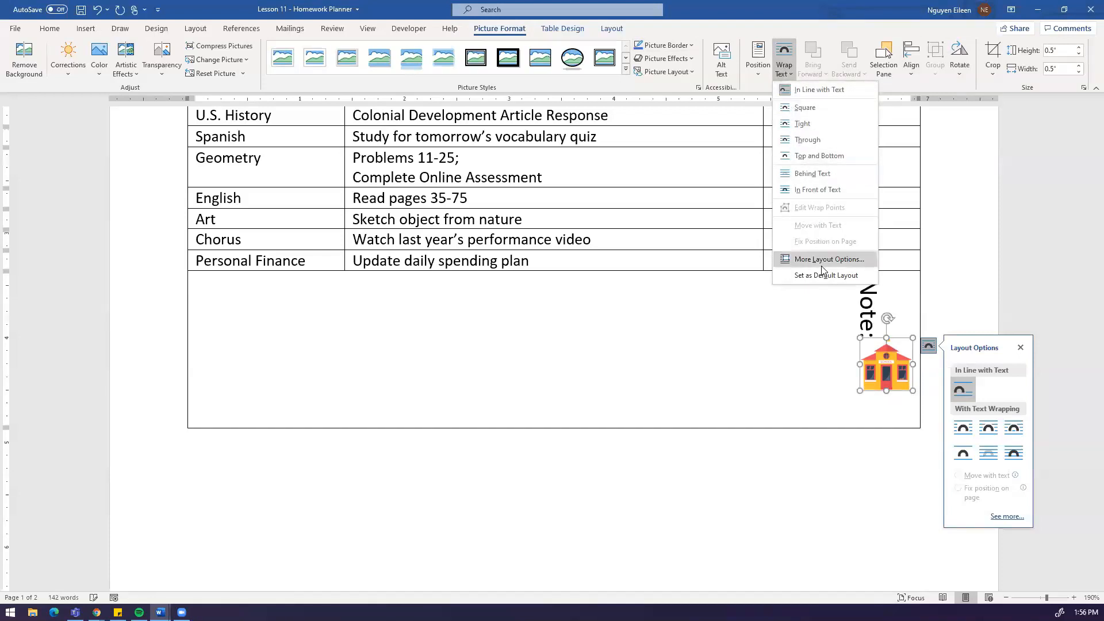
left_click(786, 49)
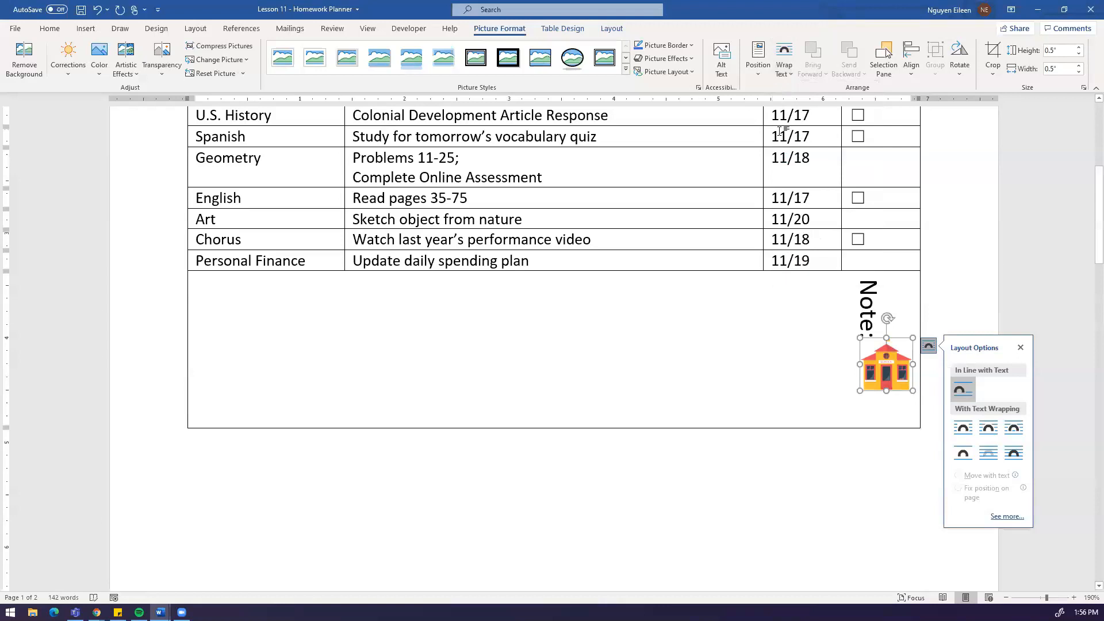
left_click(772, 331)
left_click(862, 364)
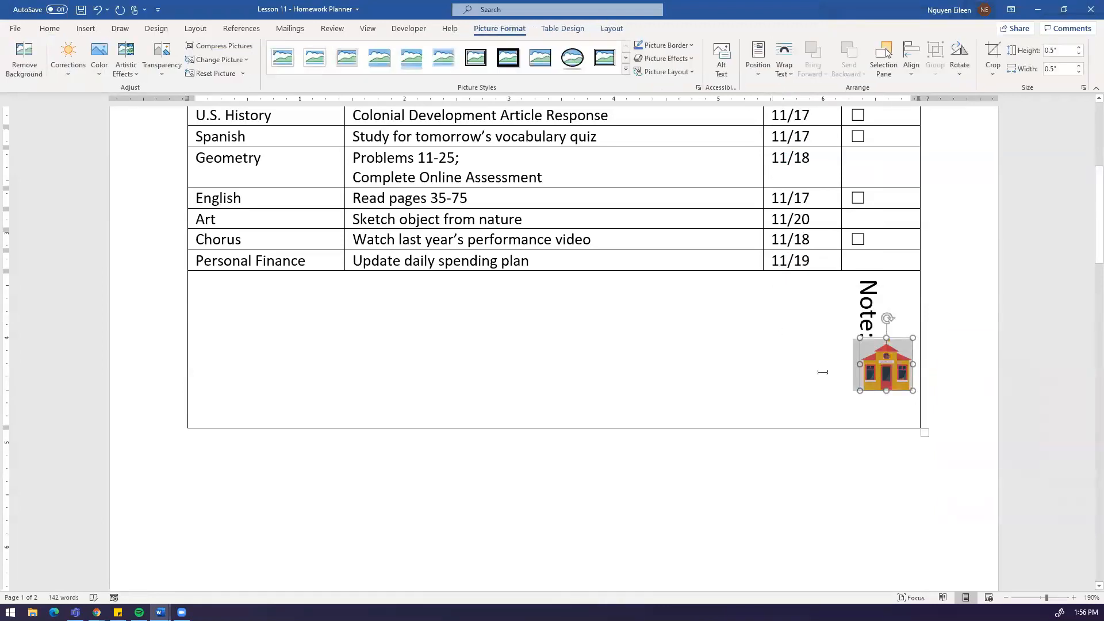
Step: Set the schoolhouse picture's text wrapping to In Front of Text and move it into the lower-right corner of the "Note:" row
mouse_move(886, 367)
left_mouse_down()
mouse_move(829, 387)
mouse_move(671, 334)
mouse_move(898, 375)
mouse_move(878, 368)
left_mouse_up()
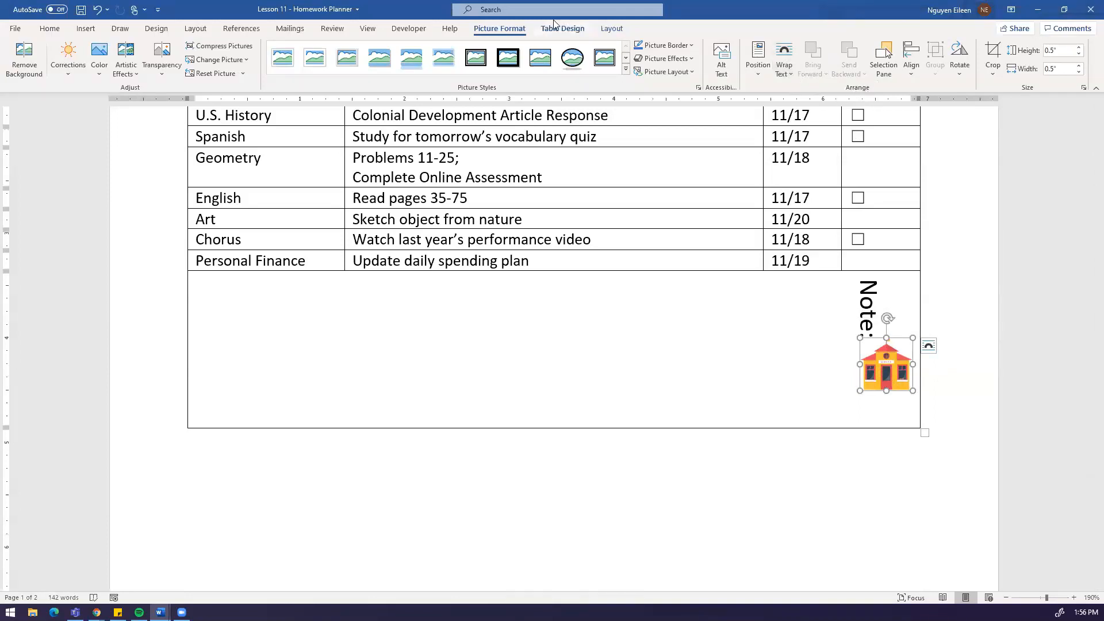
left_click(784, 70)
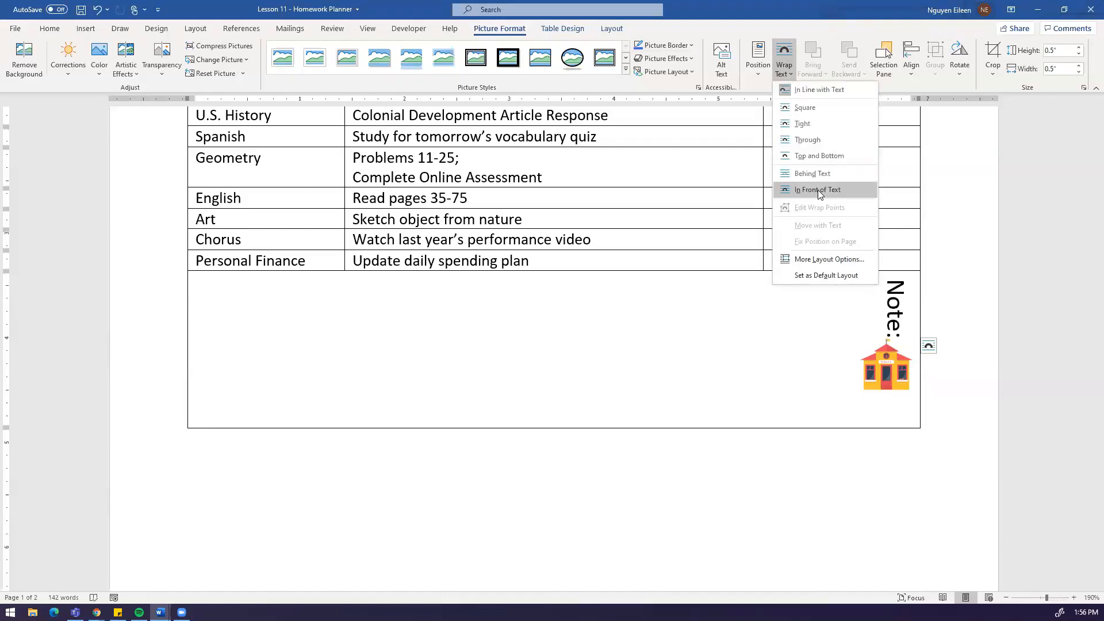
left_click(818, 190)
left_click_drag(886, 368, 895, 403)
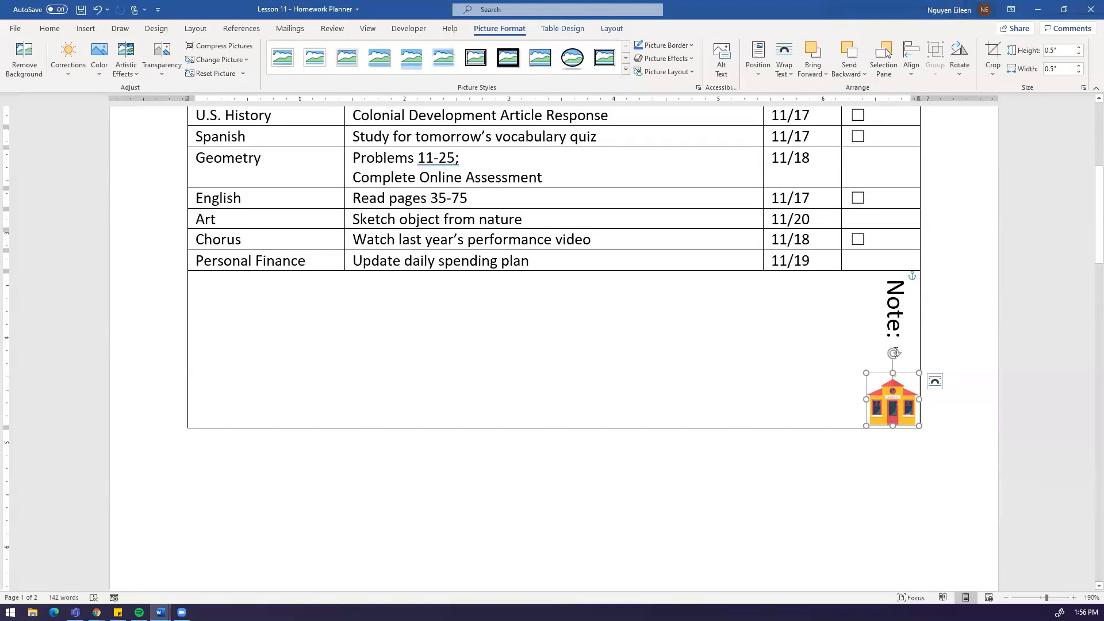
Step: Review the schoolhouse picture's wrapping and layout options again, keeping In Front of Text
left_click(789, 68)
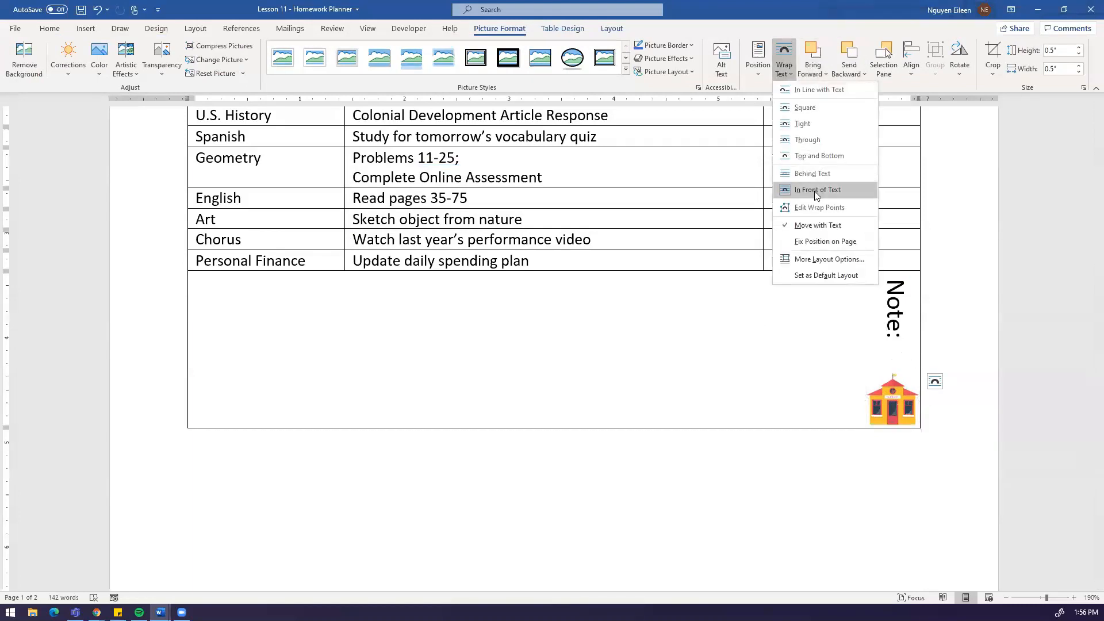
left_click(814, 191)
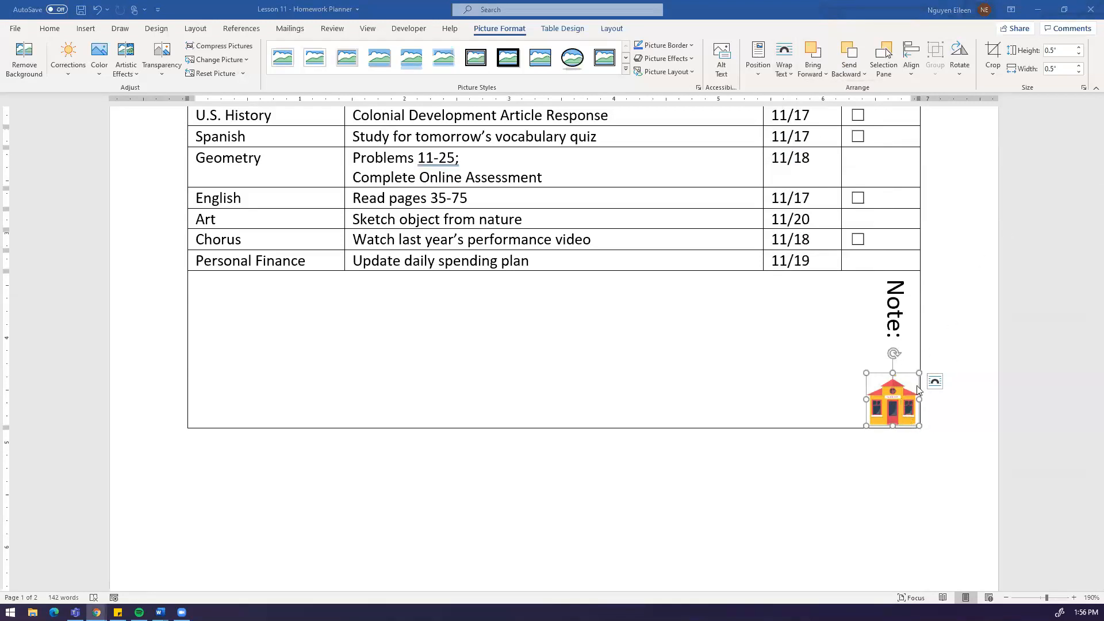
left_click(935, 381)
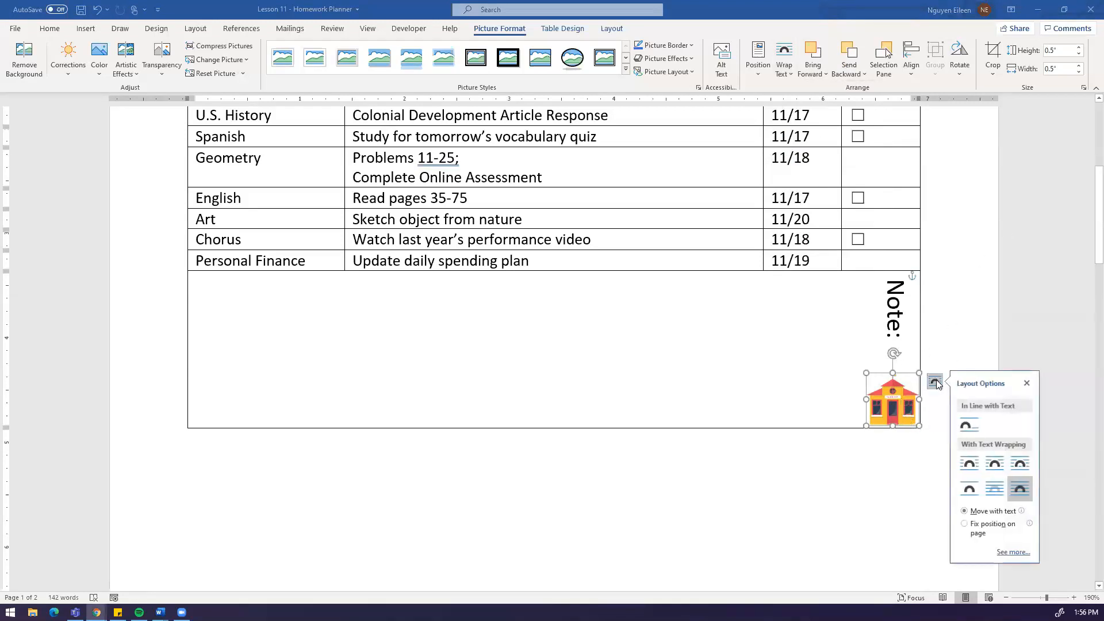
left_click(864, 350)
left_click(873, 380)
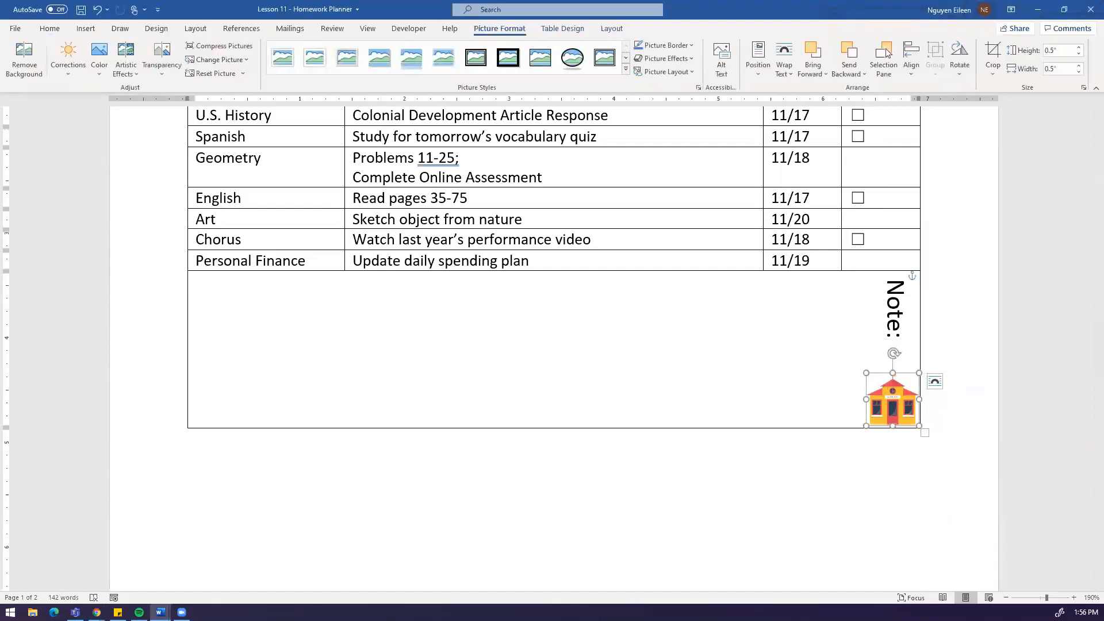
key("alt+Tab")
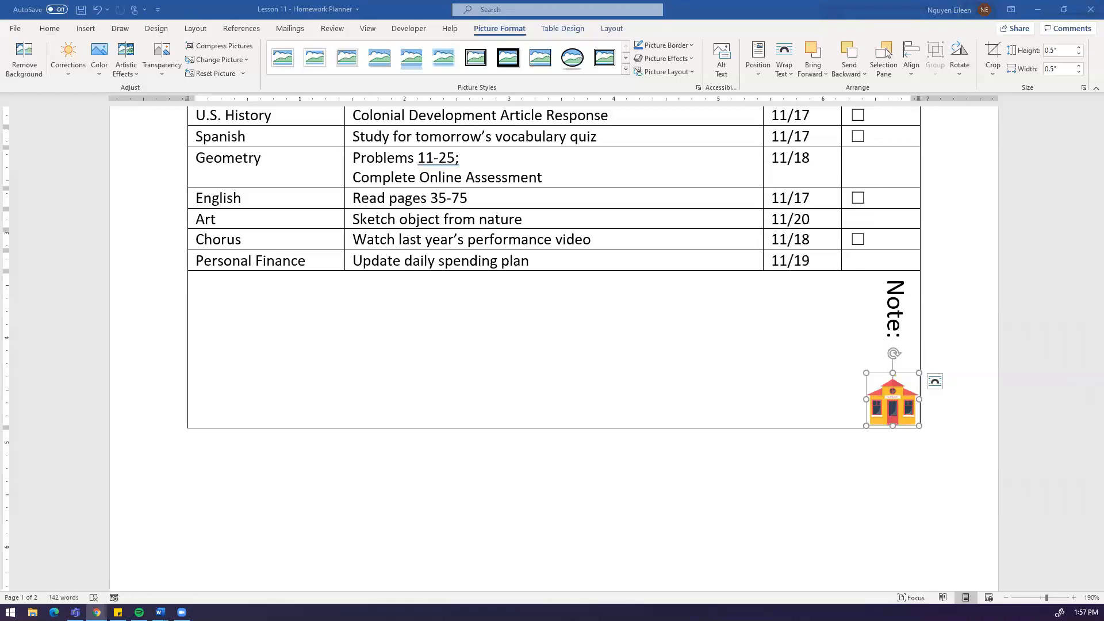
left_click(594, 359)
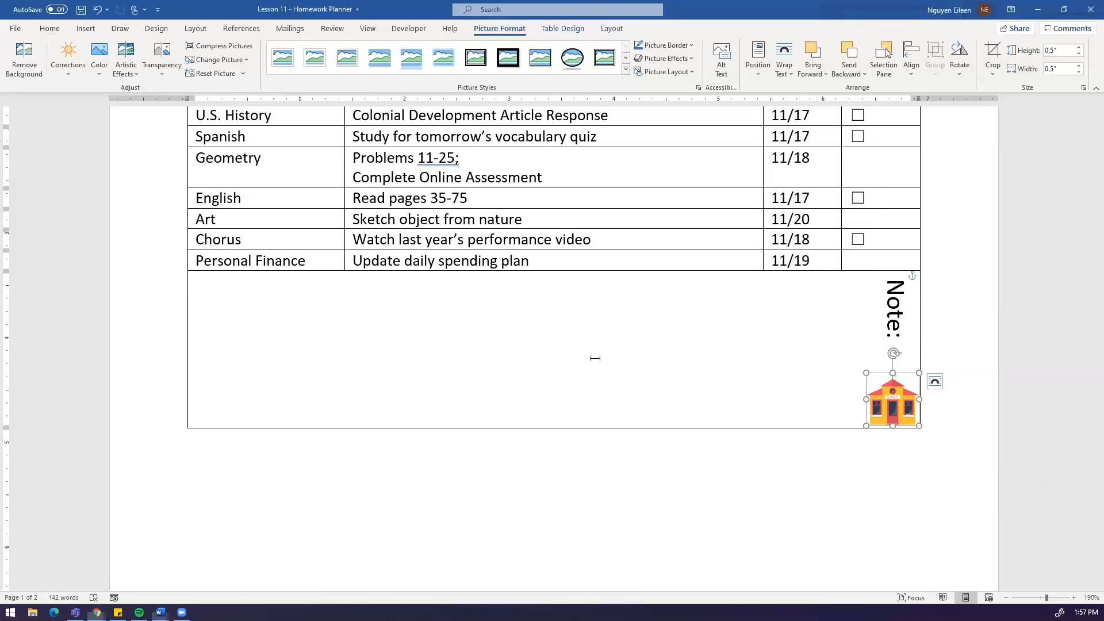
Step: Zoom the document out to 120% and compare the planner on the first page with the one on the second page
left_click(964, 547)
scroll(964, 547, "up", 5)
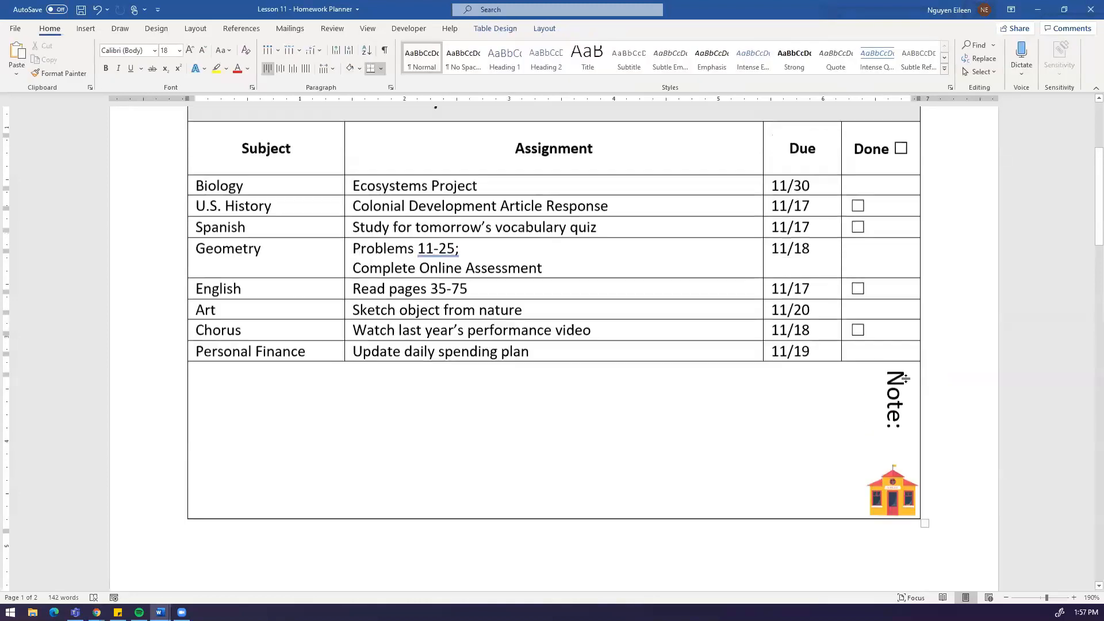
left_click(1006, 598)
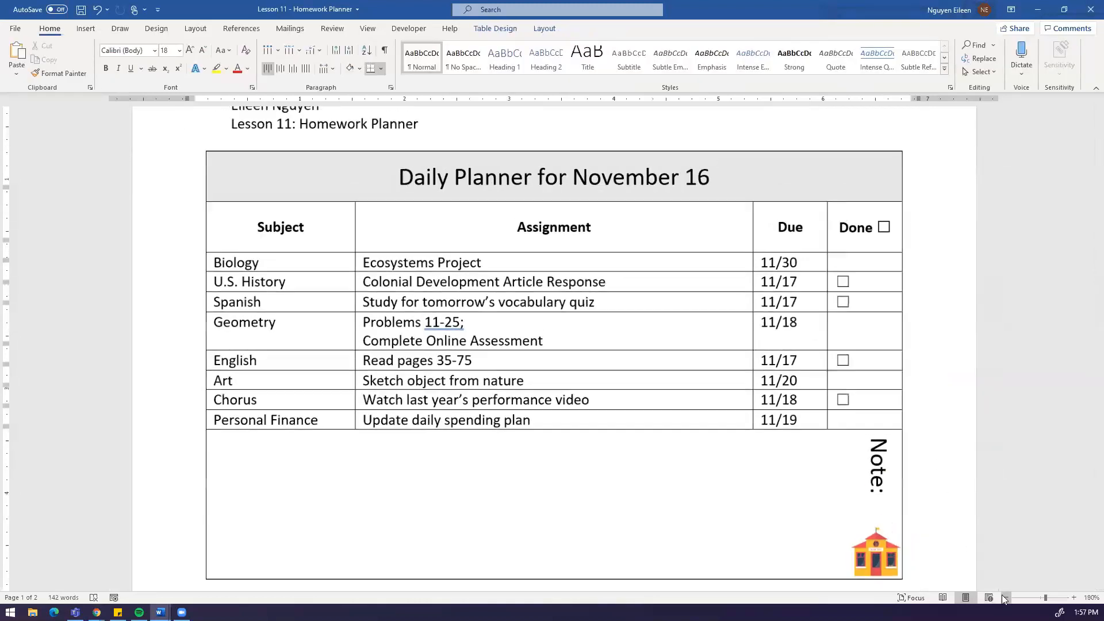
left_click(1006, 598)
left_click(1006, 598)
left_click(1006, 598)
left_click(1006, 599)
left_click(1006, 598)
left_click(1006, 598)
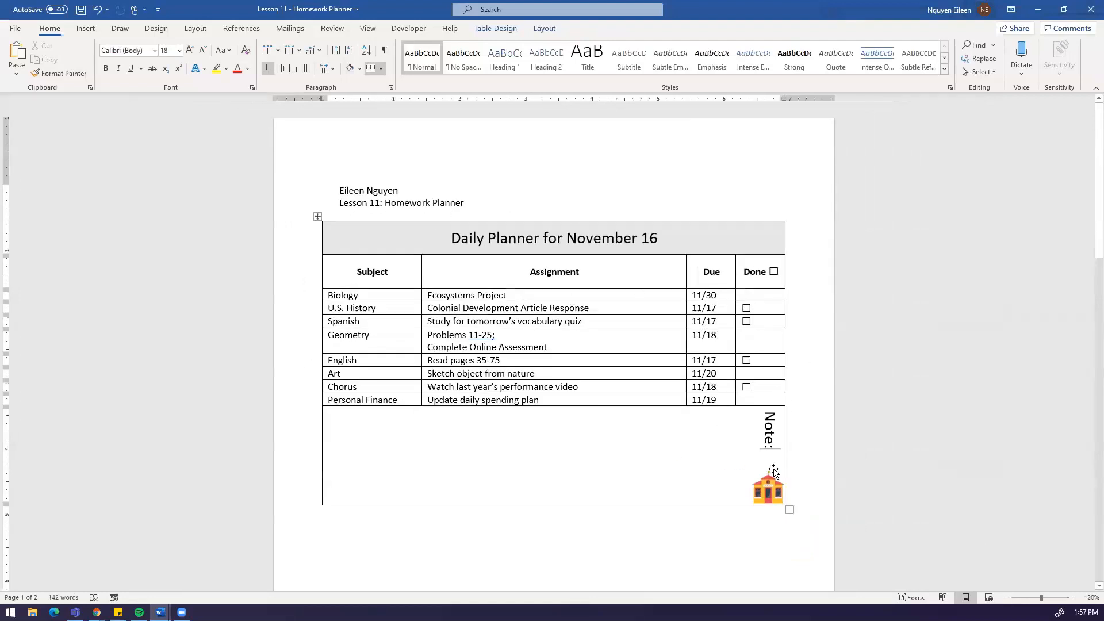
left_click(544, 30)
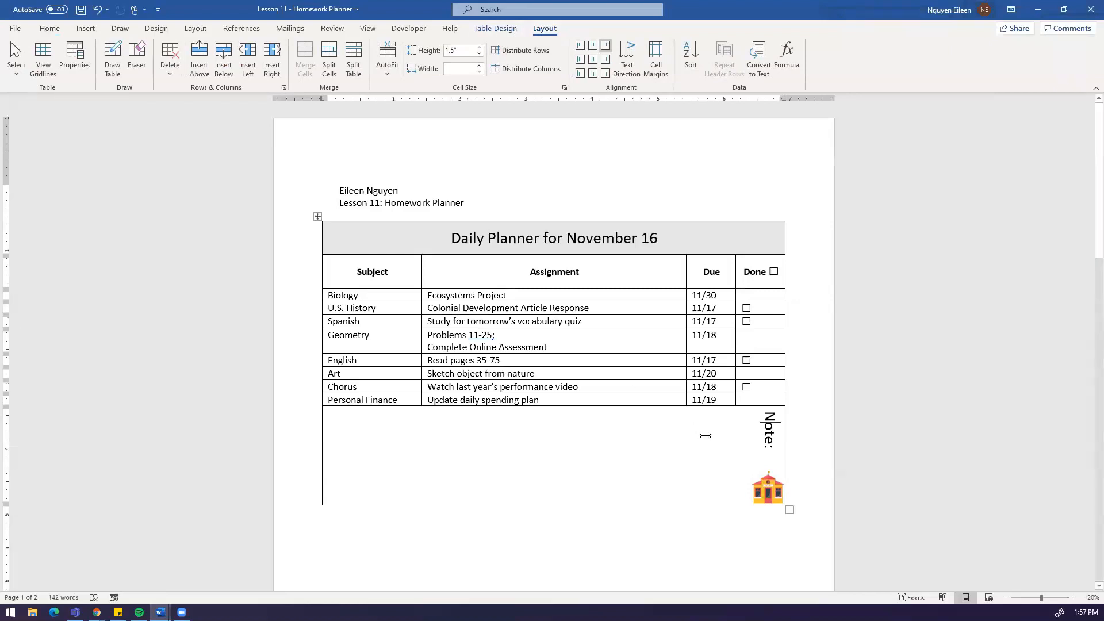
scroll(610, 438, "down", 3)
scroll(570, 403, "up", 2)
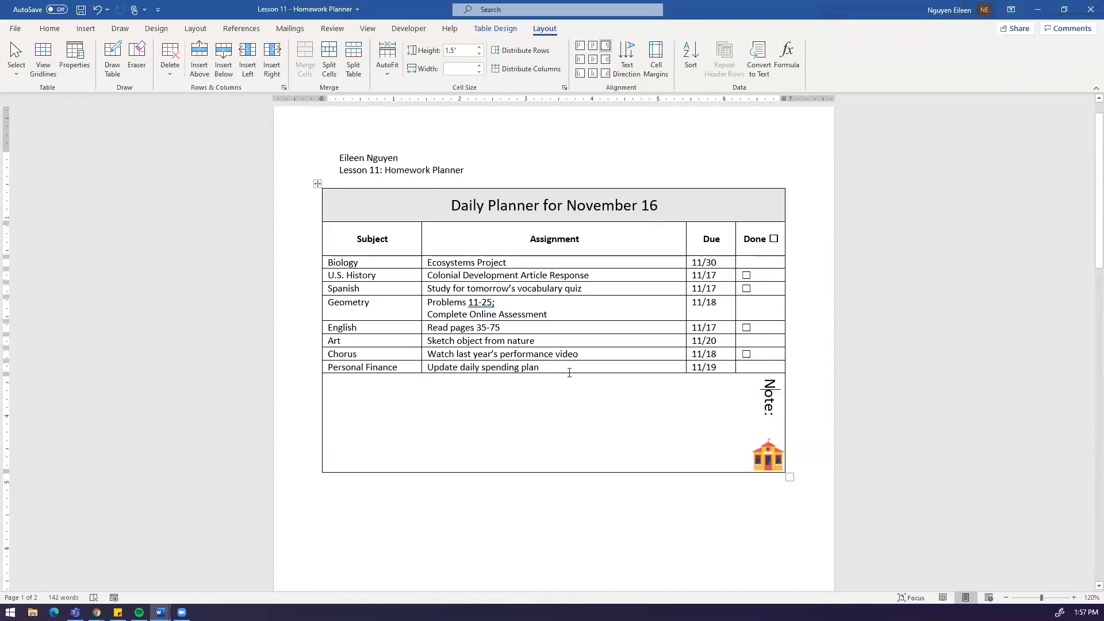
scroll(570, 373, "down", 10)
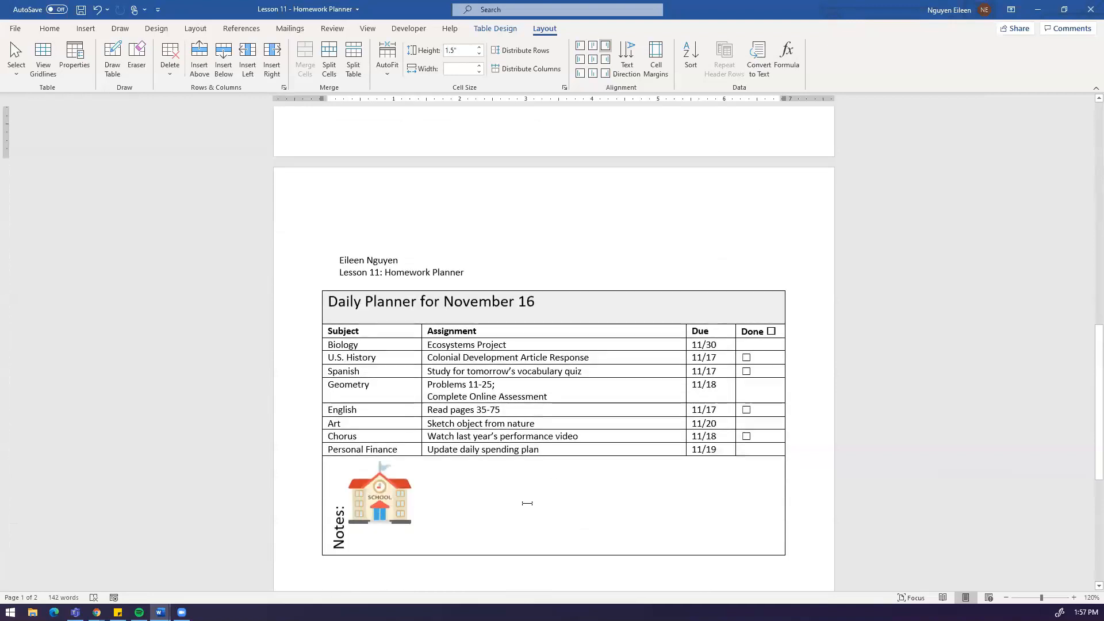
scroll(527, 503, "up", 10)
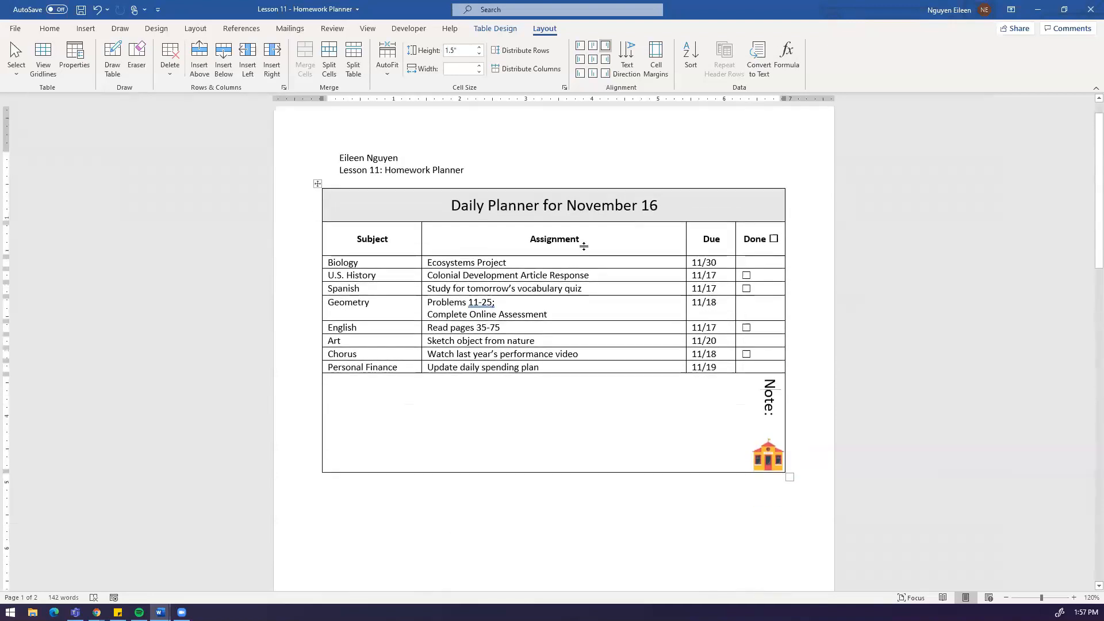
left_click(554, 329)
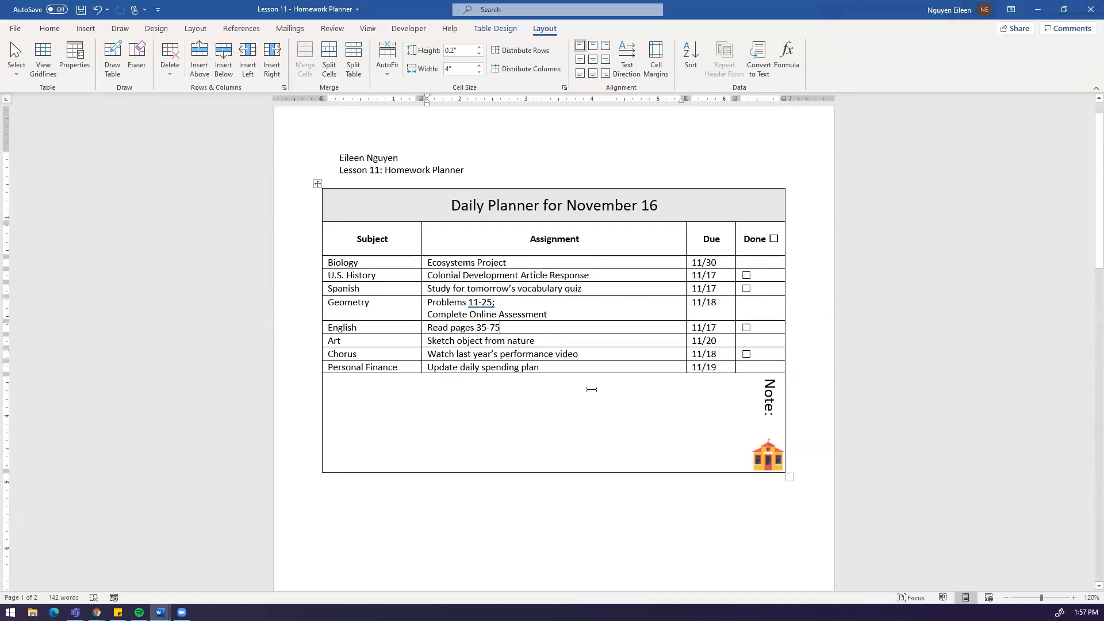